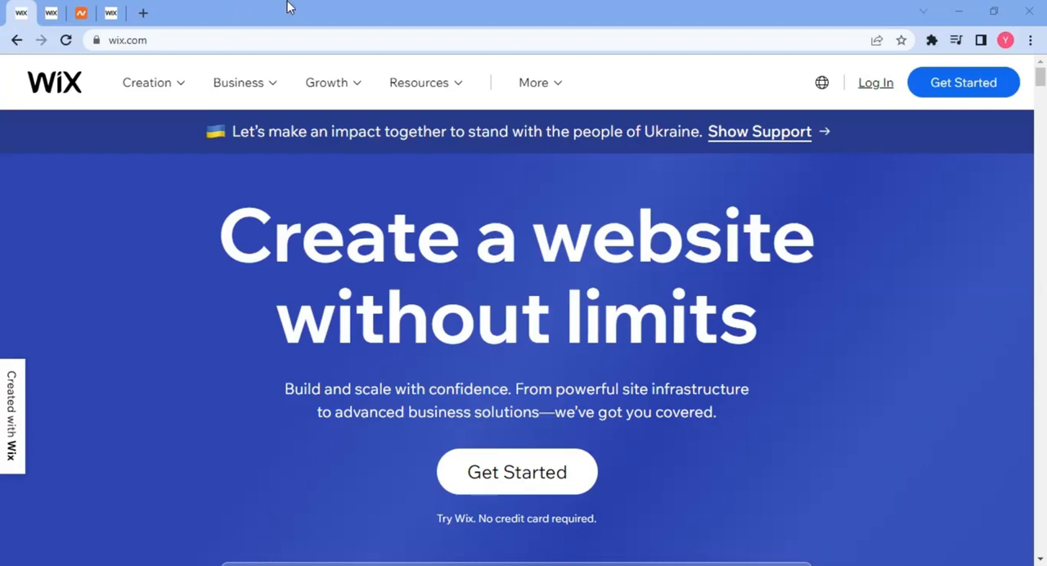
# Look over the Wix home page and the sign-up form for a new account.
pyautogui.click(118, 39)
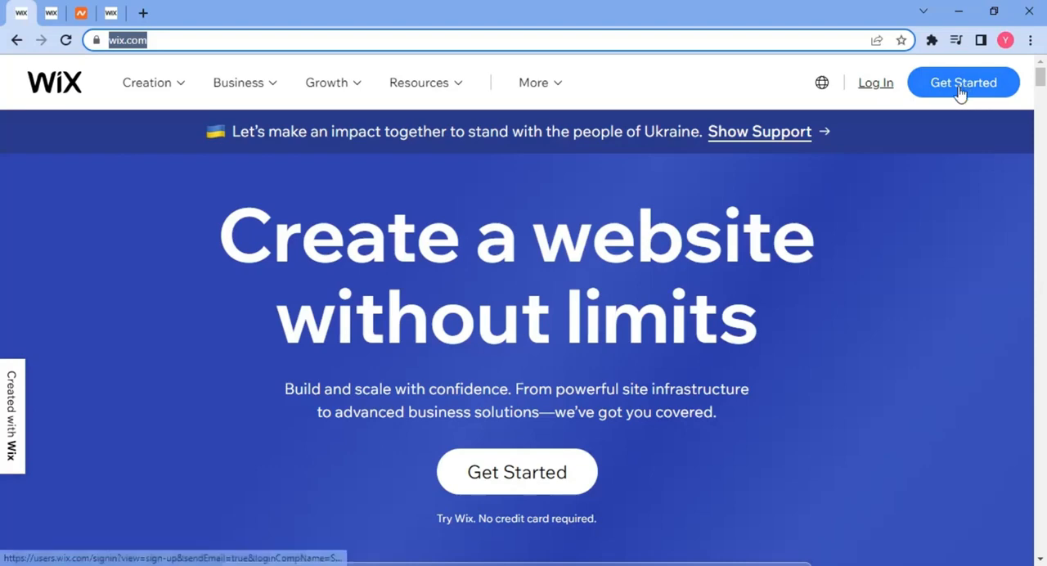
pyautogui.click(54, 13)
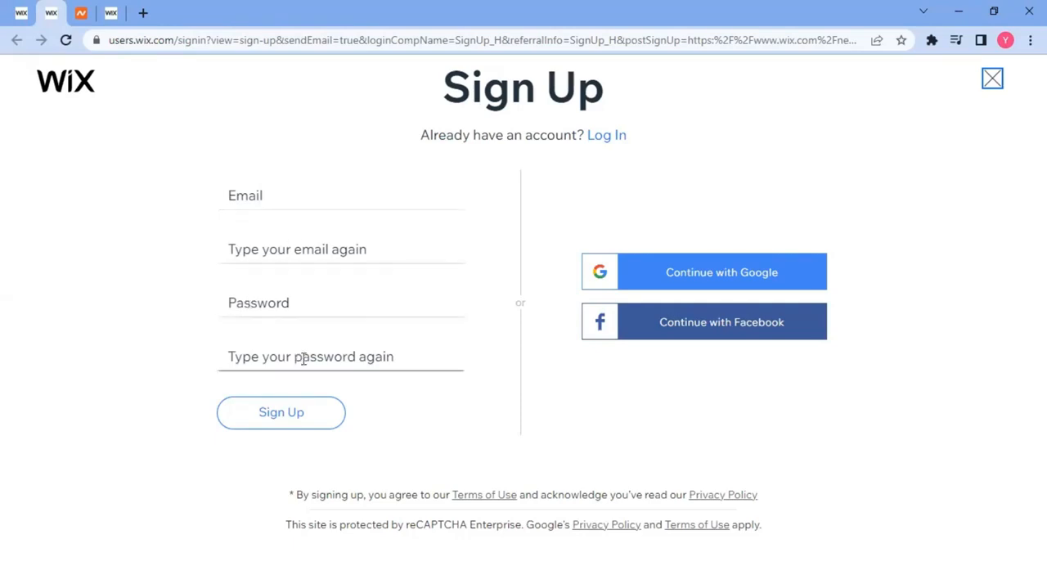
pyautogui.click(287, 425)
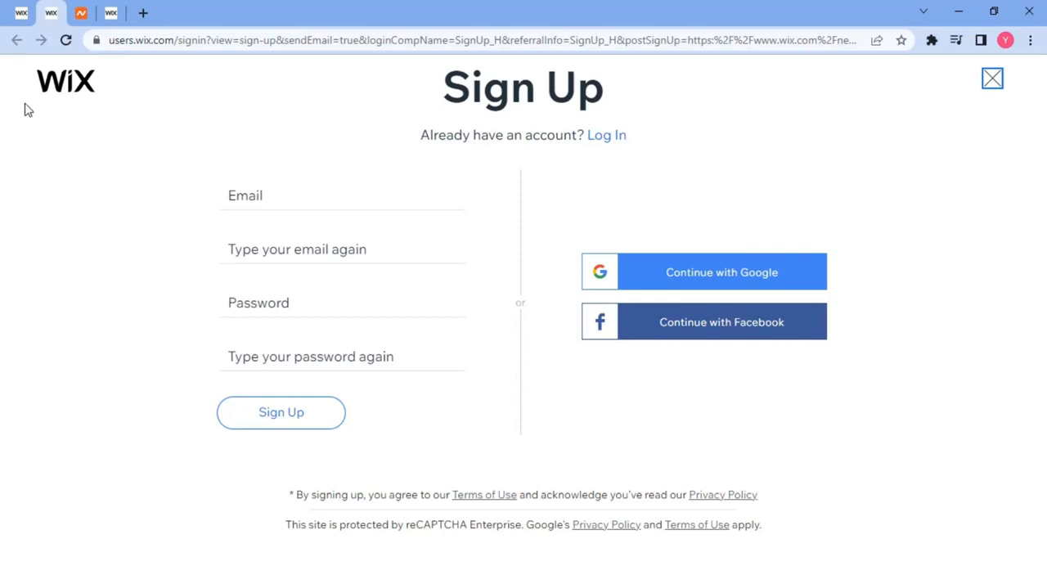
pyautogui.click(20, 14)
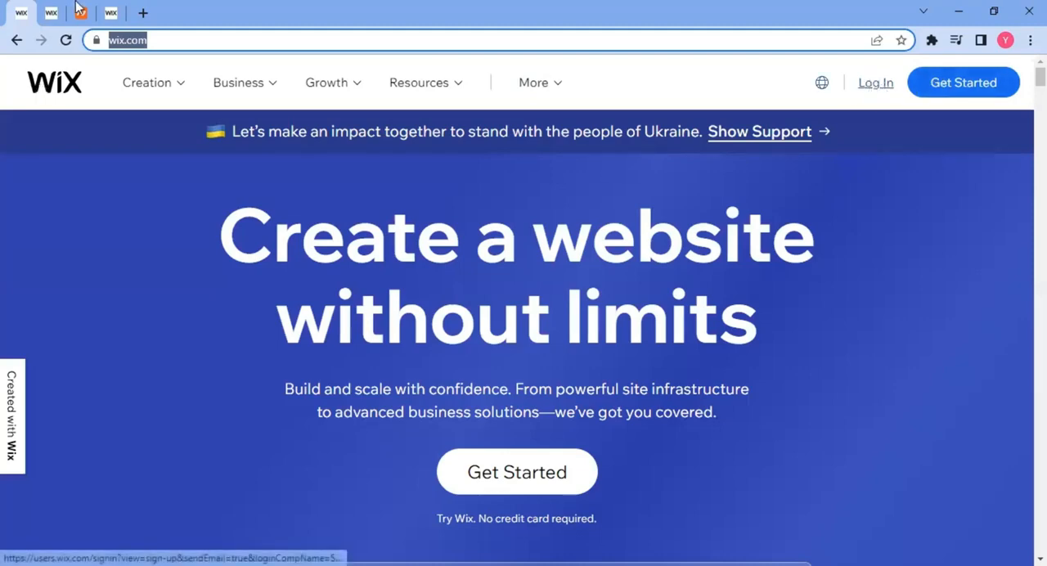
# Go to the My Sites page of the account and start creating a new site.
pyautogui.moveTo(116, 10); pyautogui.dragTo(89, 11)
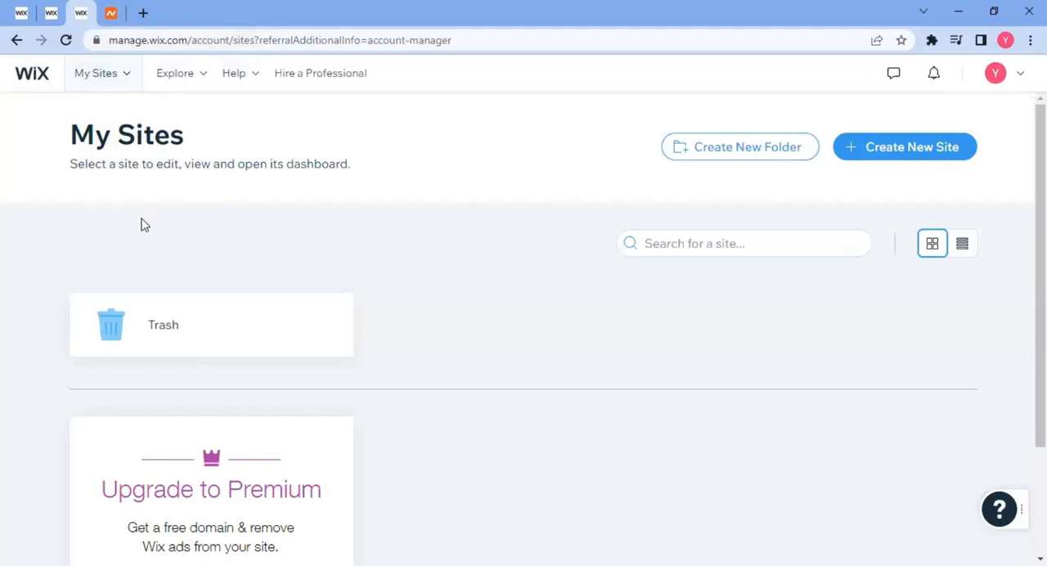
pyautogui.scroll(-2, 74, 261)
pyautogui.scroll(2, 61, 259)
pyautogui.click(910, 155)
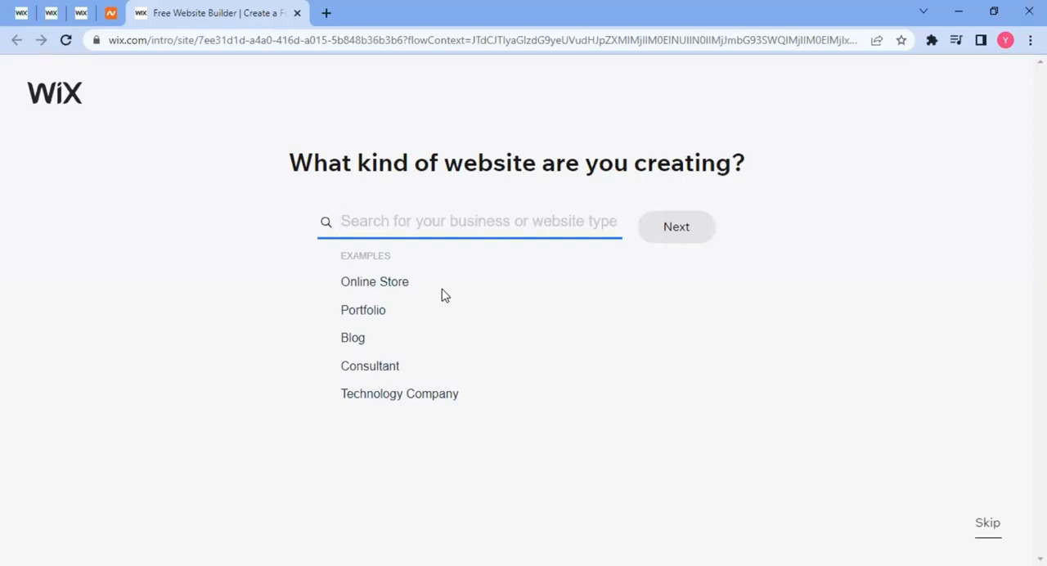
# Set the website type to Real Estate Landing Page and continue.
pyautogui.moveTo(293, 163); pyautogui.dragTo(687, 147)
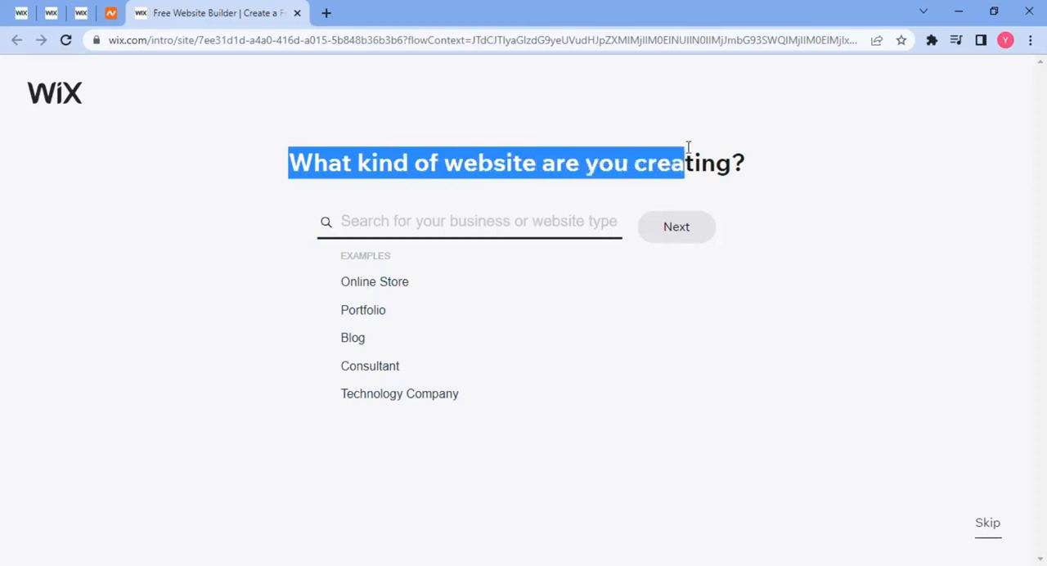
pyautogui.click(426, 227)
pyautogui.write('Re')
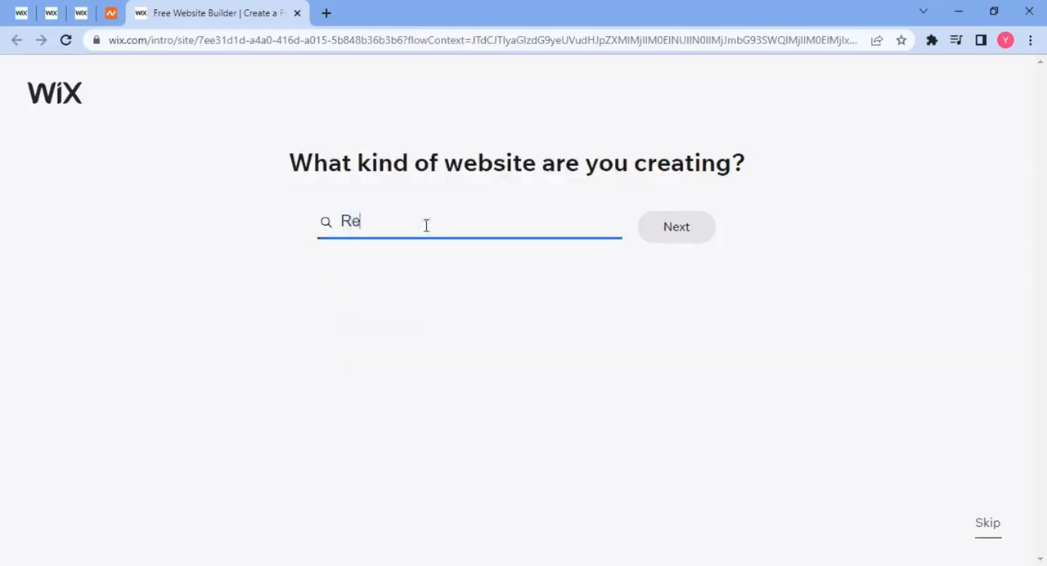
pyautogui.write('al Esate')
pyautogui.press('BackSpace')
pyautogui.press('BackSpace')
pyautogui.press('BackSpace')
pyautogui.write('atet')
pyautogui.press('BackSpace')
pyautogui.press('BackSpace')
pyautogui.press('BackSpace')
pyautogui.press('BackSpace')
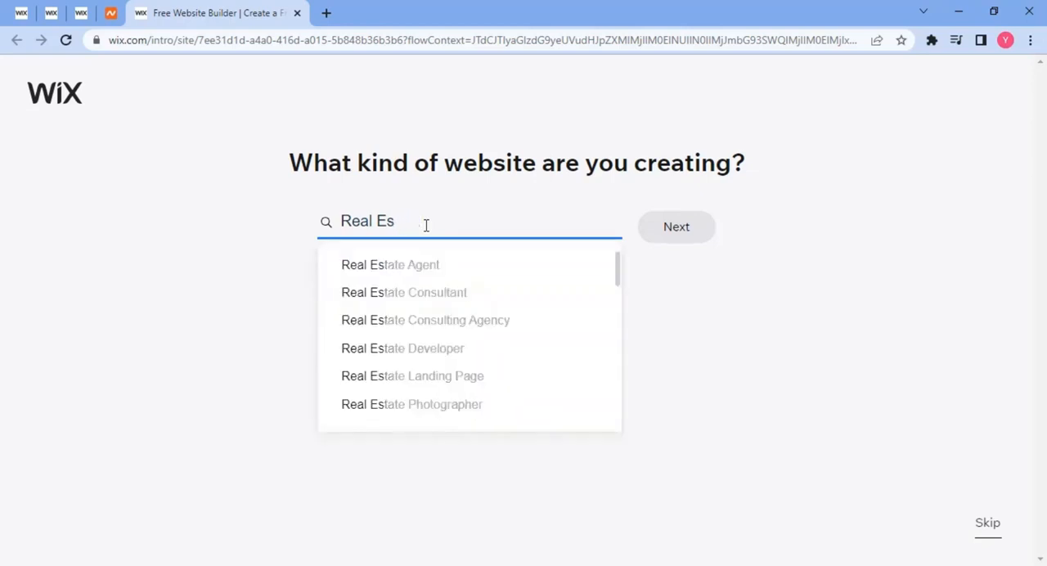
pyautogui.write('tate')
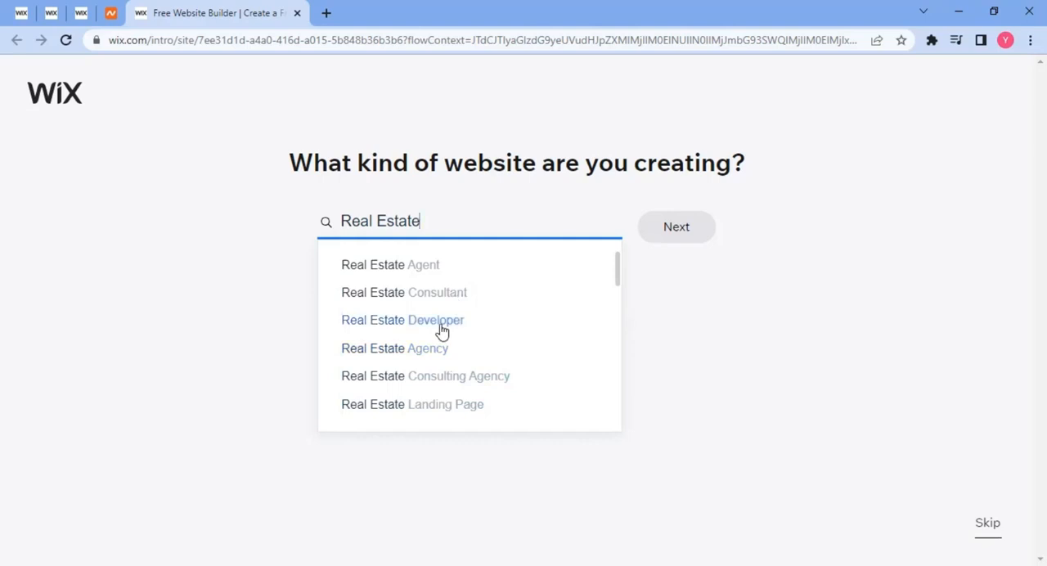
pyautogui.click(413, 406)
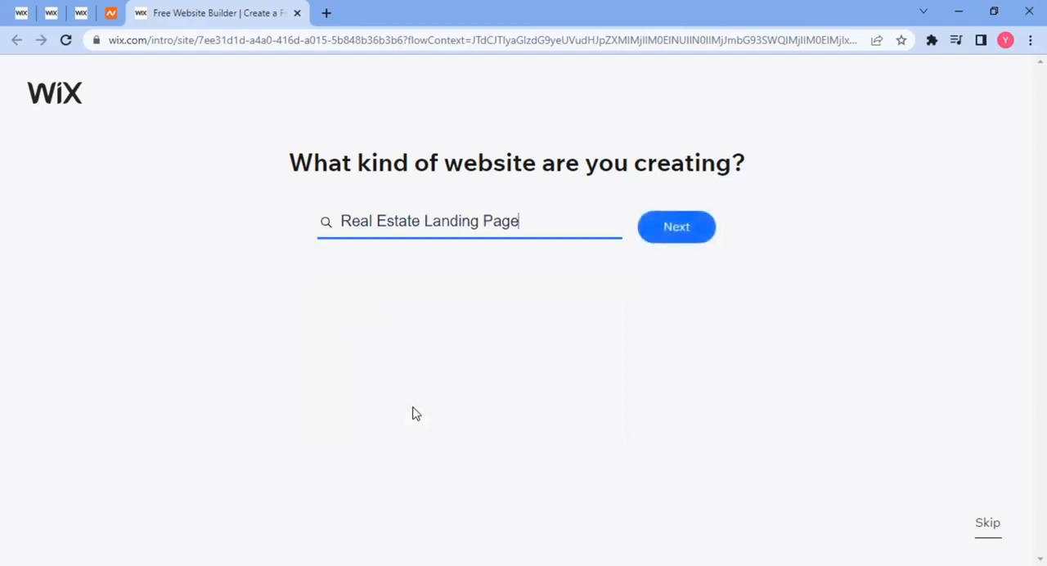
pyautogui.click(670, 234)
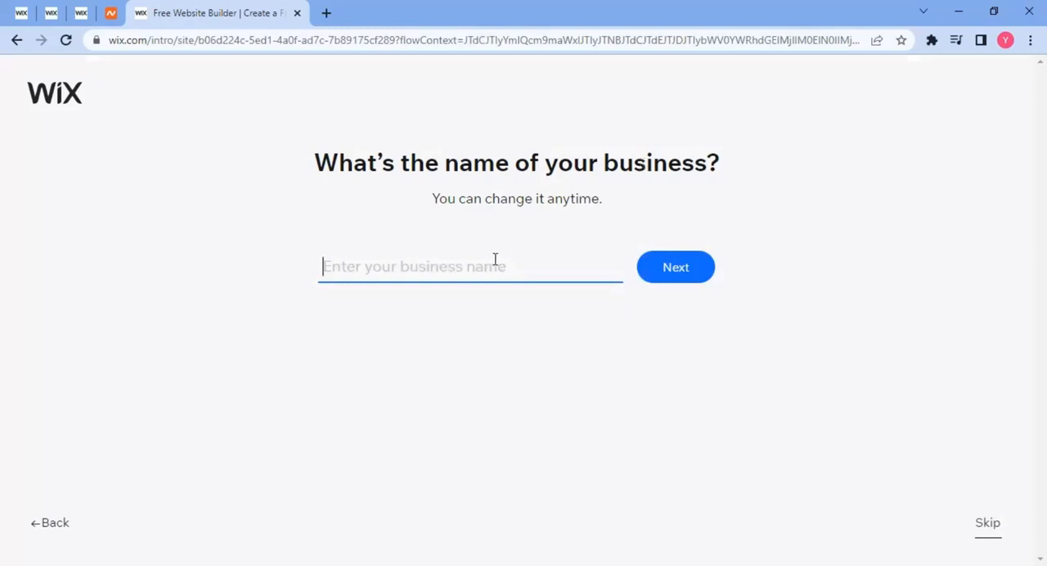
# Enter "Real ProPerTies" as the business name and continue.
pyautogui.write('Real')
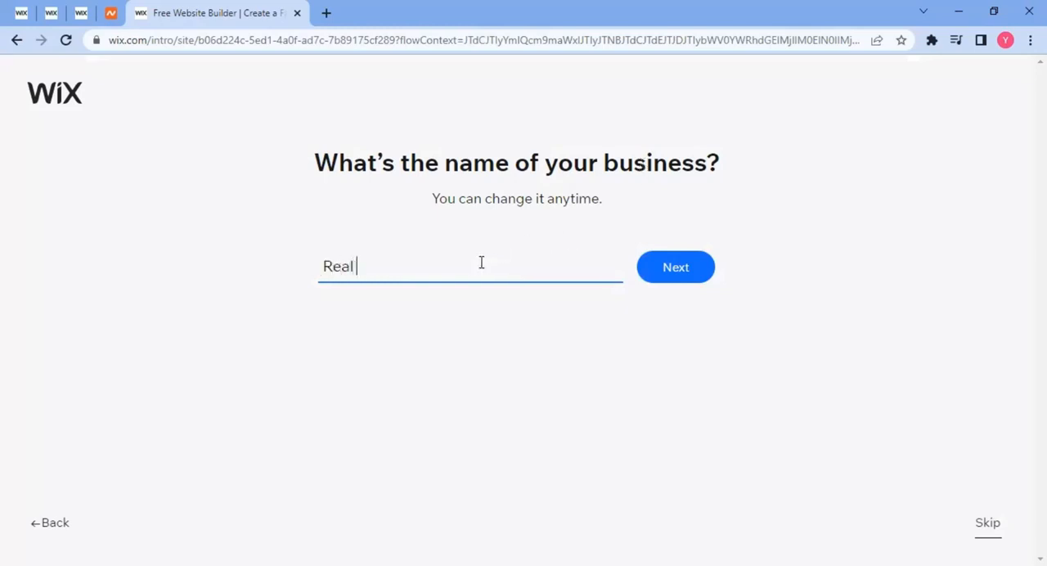
pyautogui.write(' ProPerTies')
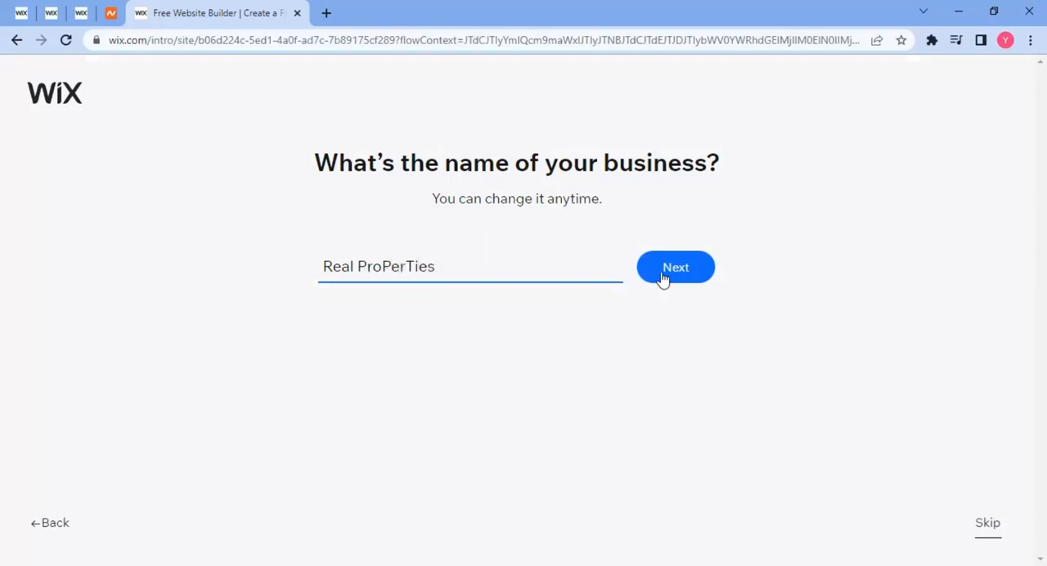
pyautogui.click(708, 272)
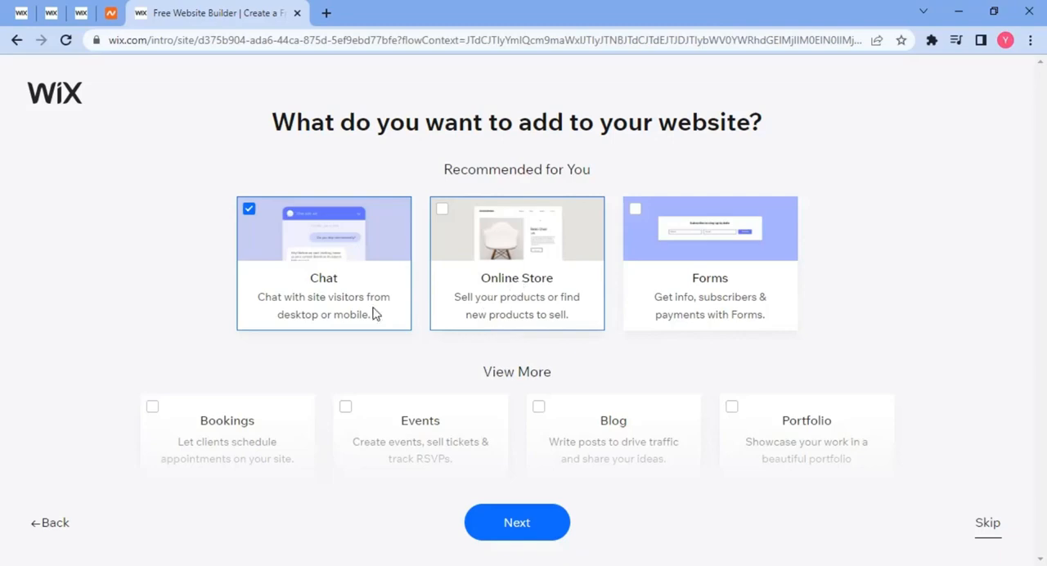
# Add Forms to the website, remove Chat from the selected features, and continue.
pyautogui.scroll(-1, 561, 287)
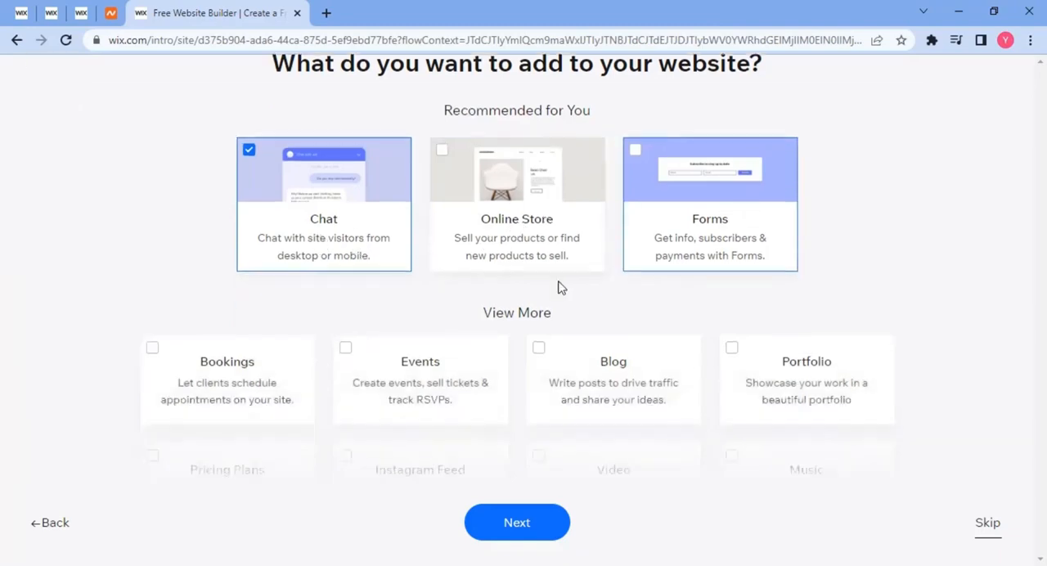
pyautogui.scroll(-1, 561, 287)
pyautogui.scroll(-3, 532, 270)
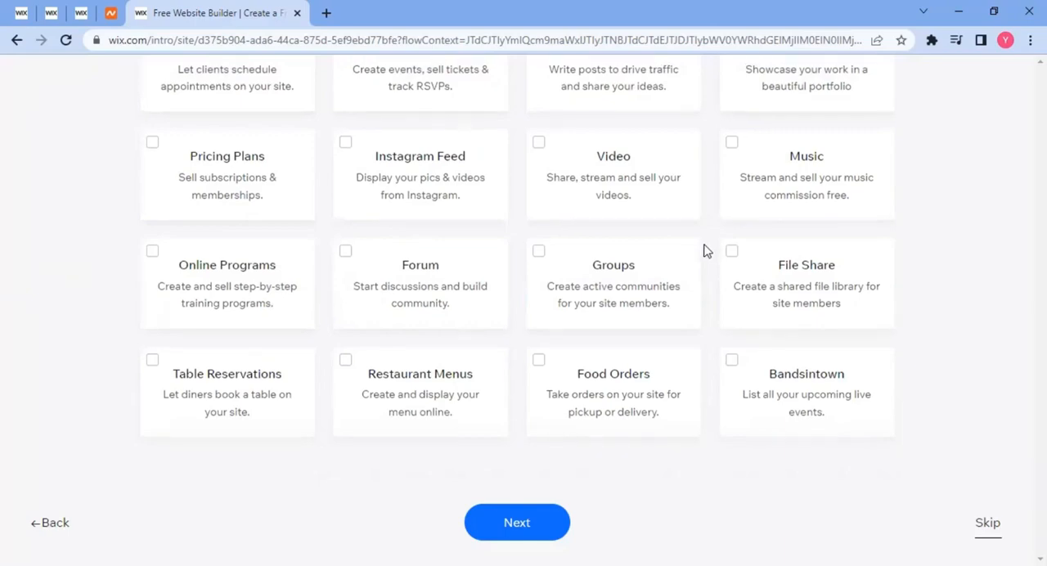
pyautogui.scroll(5, 706, 250)
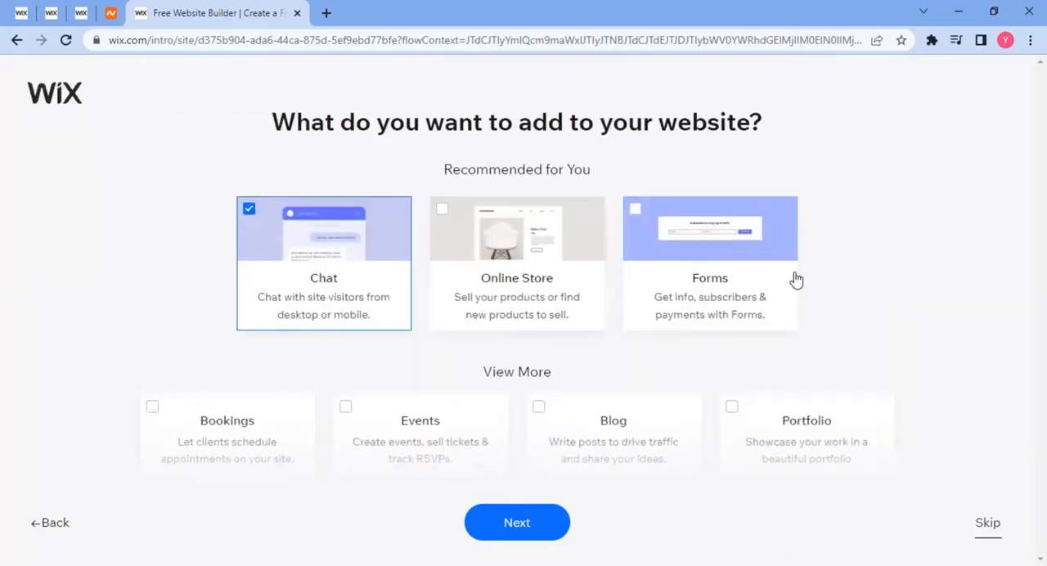
pyautogui.click(730, 283)
pyautogui.click(264, 268)
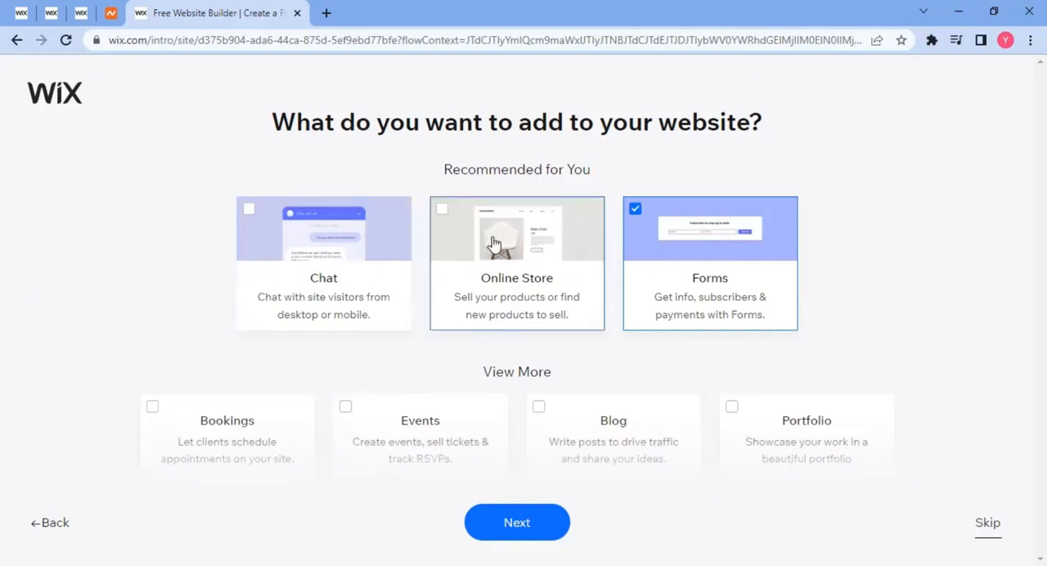
pyautogui.scroll(-2, 654, 340)
pyautogui.scroll(-3, 654, 340)
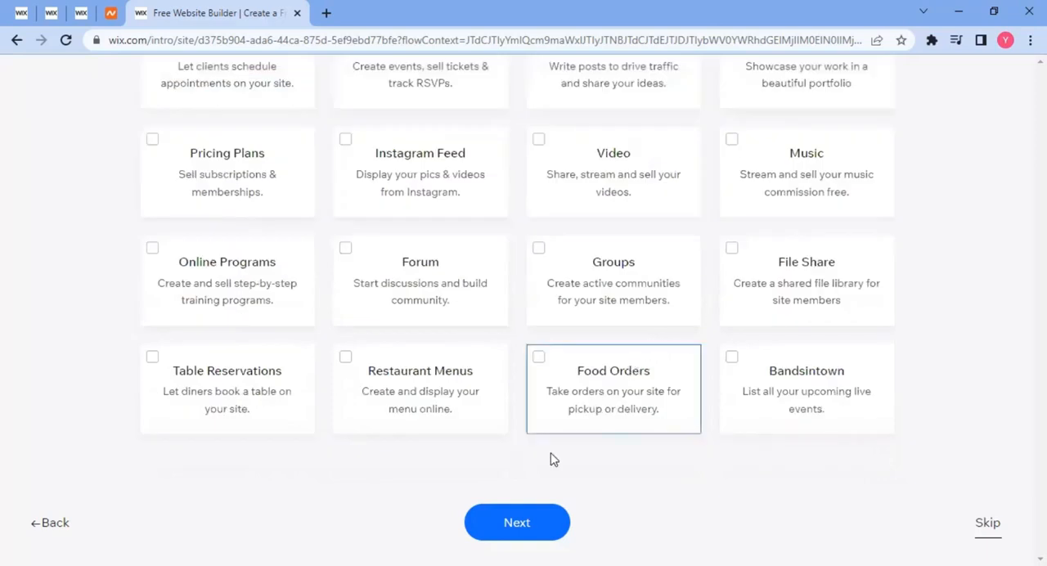
pyautogui.click(517, 524)
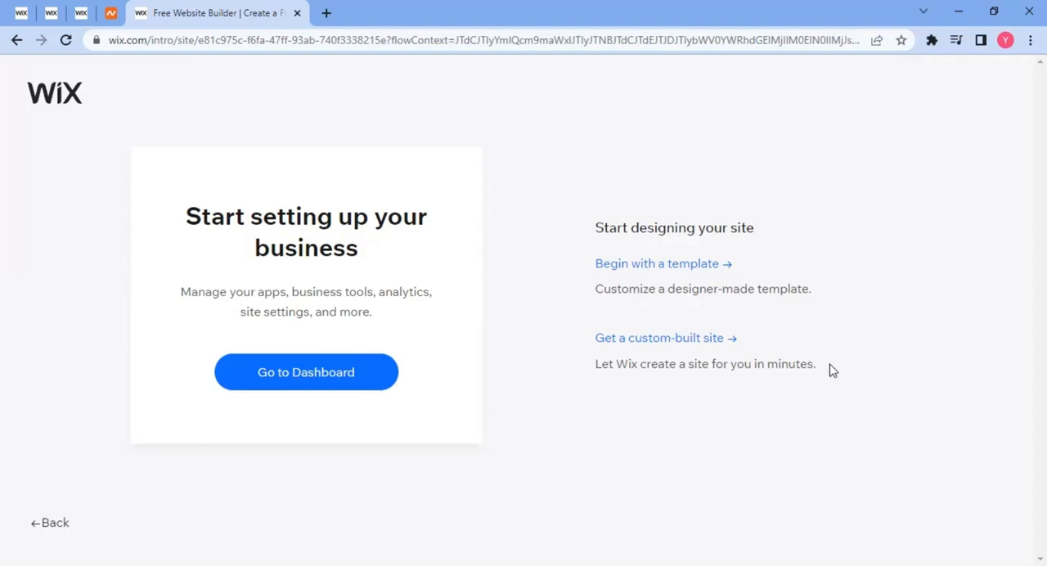
# Choose to begin designing the site with a template.
pyautogui.moveTo(829, 365); pyautogui.dragTo(628, 406)
pyautogui.click(628, 405)
pyautogui.click(654, 269)
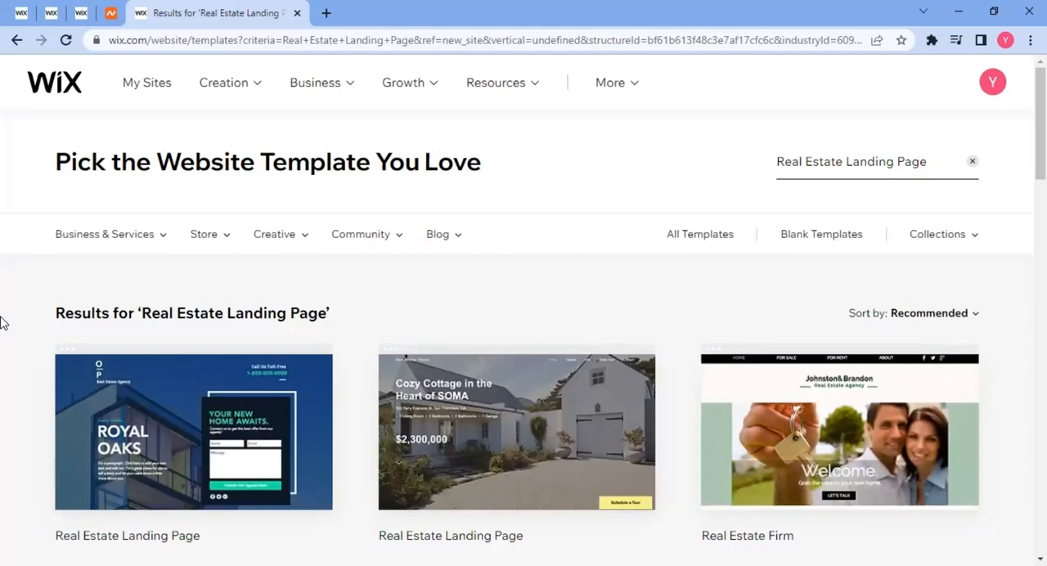
# Browse the Real Estate Landing Page templates and open the preview of the Royal Oaks one.
pyautogui.scroll(-2, 4, 336)
pyautogui.scroll(-1, 4, 336)
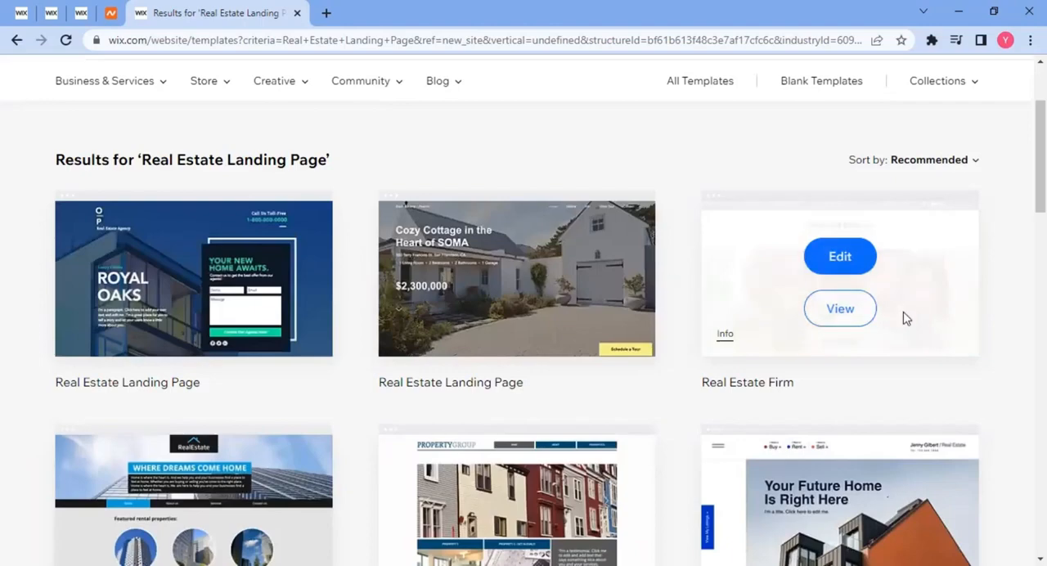
pyautogui.scroll(-10, 905, 318)
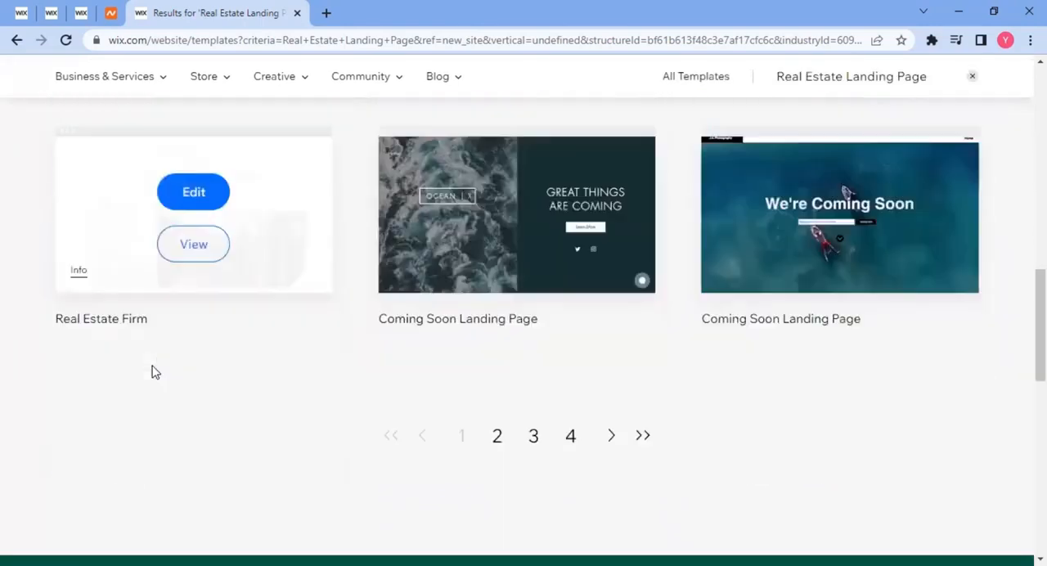
pyautogui.scroll(10, 310, 374)
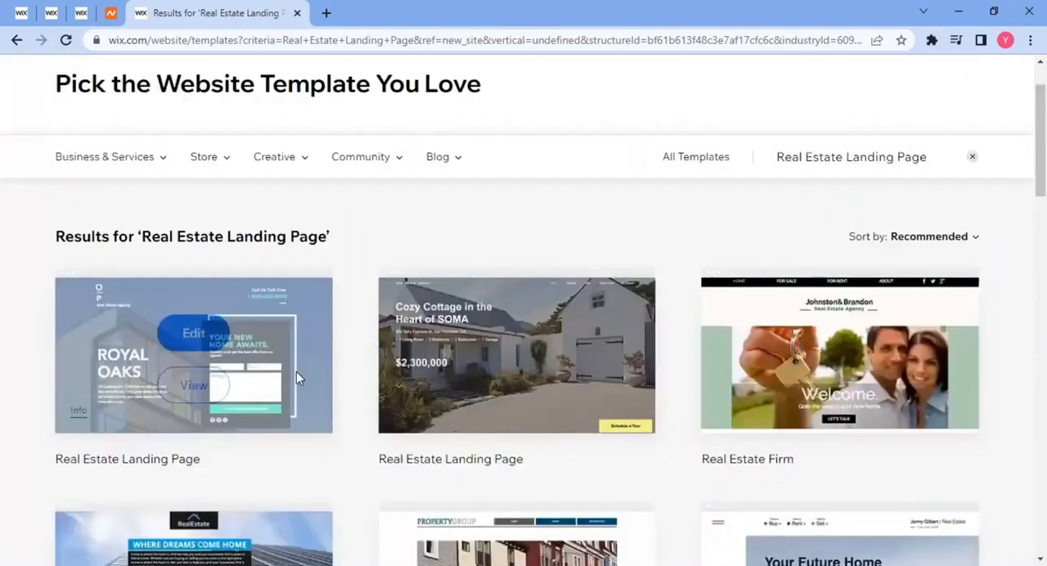
pyautogui.scroll(1, 296, 371)
pyautogui.scroll(-2, 572, 392)
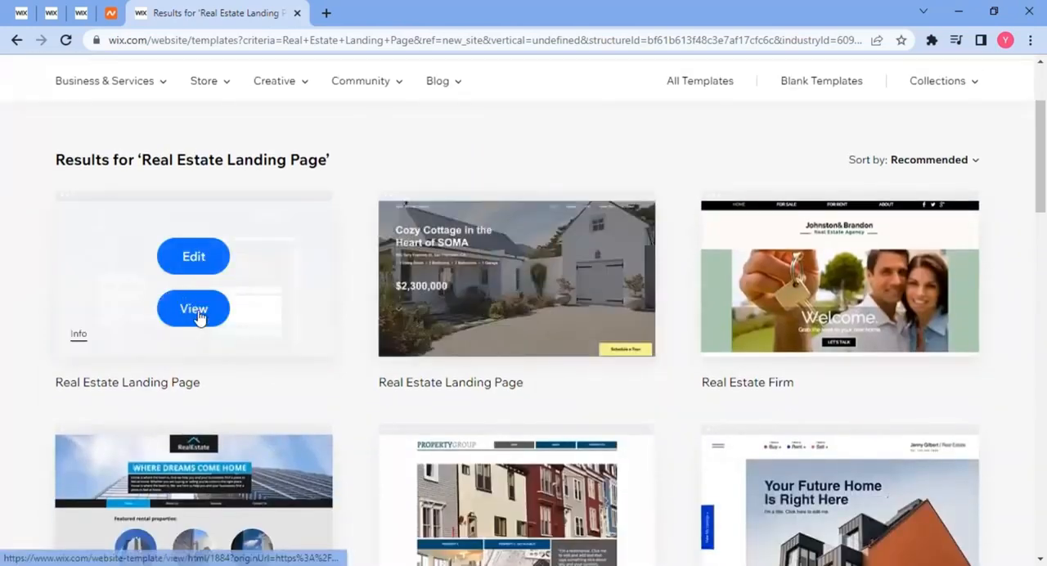
pyautogui.click(188, 318)
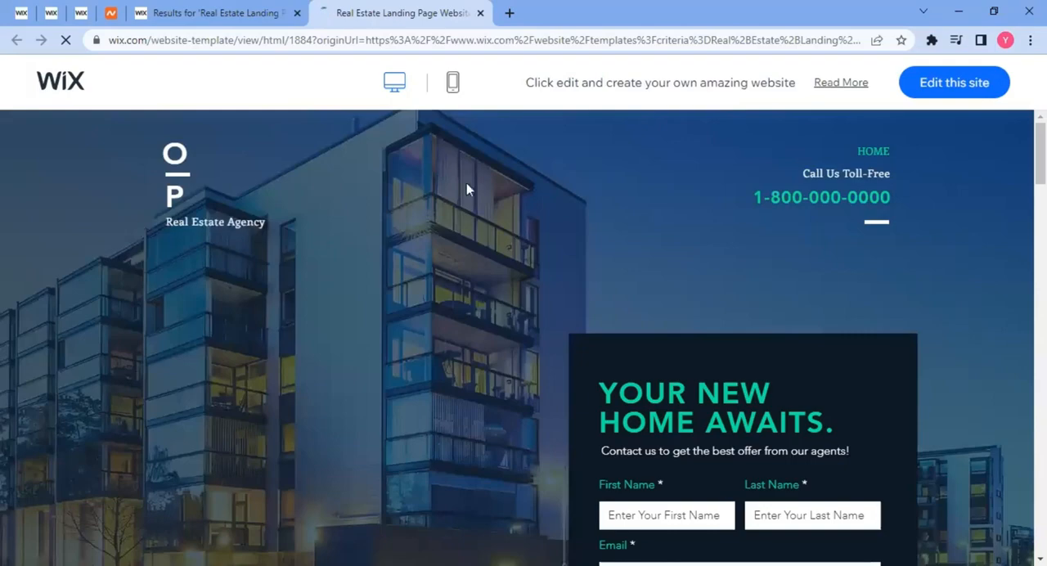
# Look through the desktop preview of the Royal Oaks template, from the hero form to the contact section.
pyautogui.scroll(-12, 466, 190)
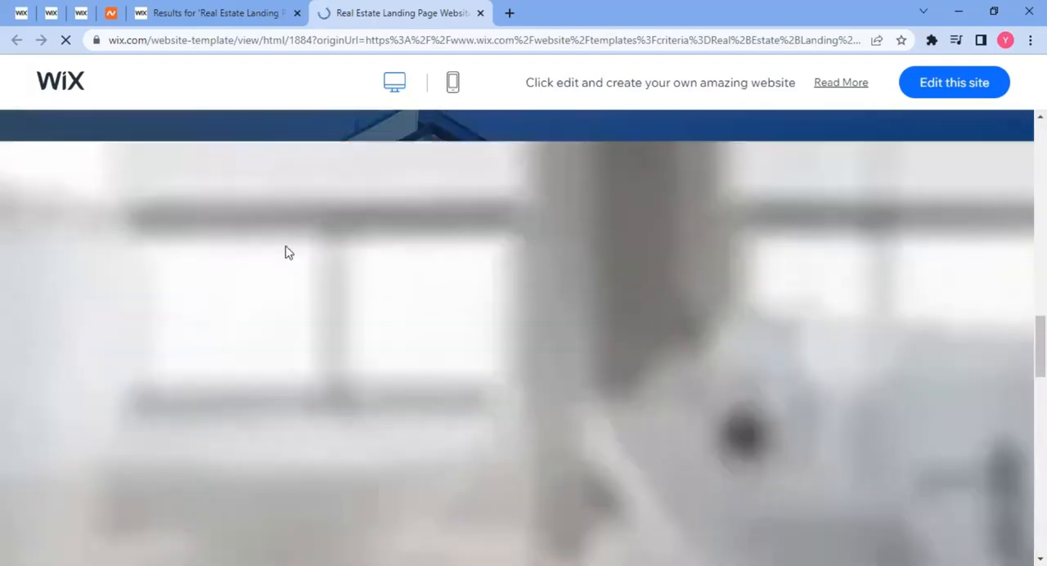
pyautogui.scroll(-12, 288, 253)
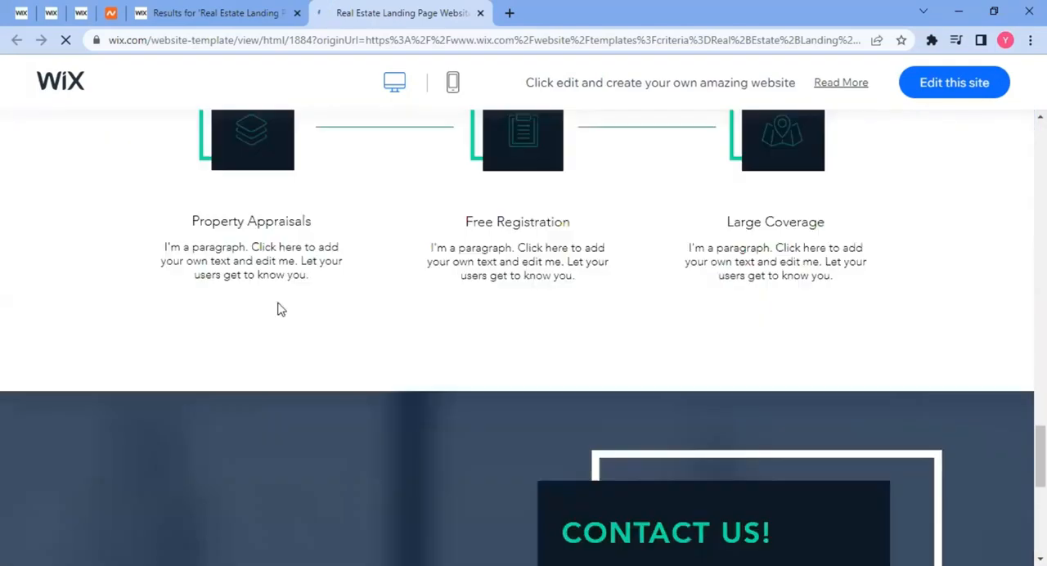
pyautogui.scroll(15, 278, 309)
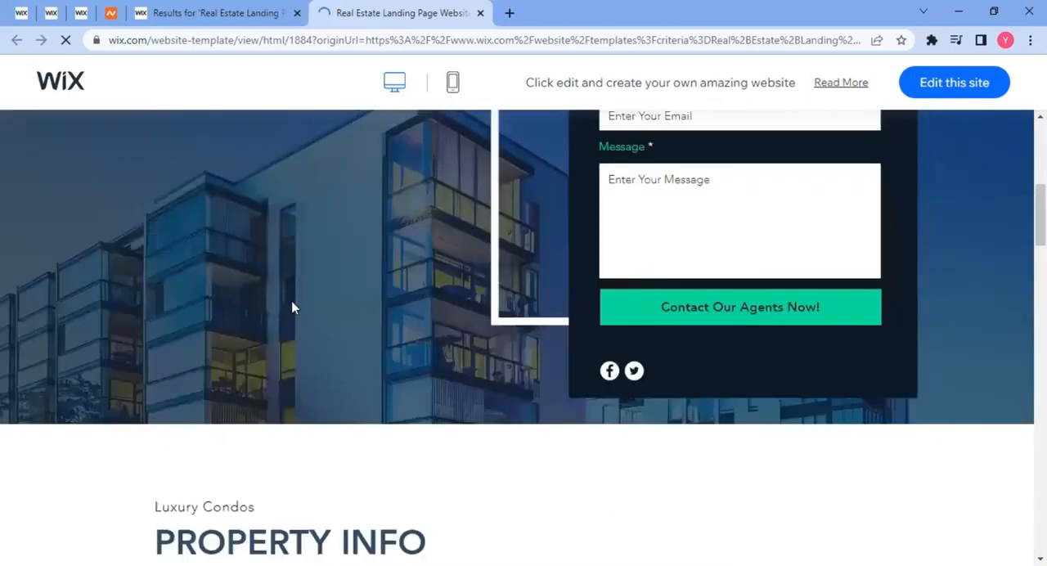
pyautogui.scroll(6, 292, 307)
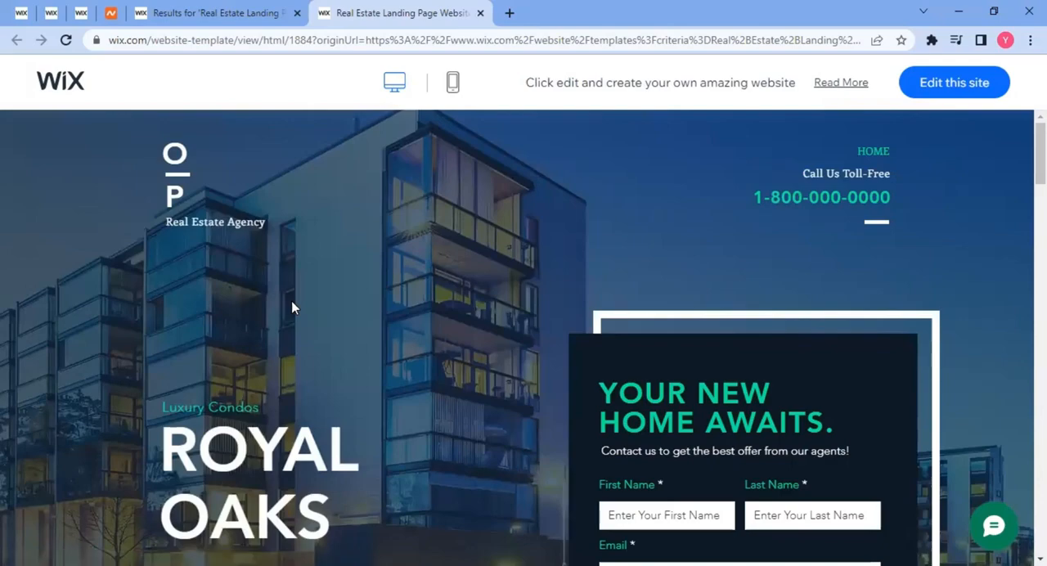
pyautogui.scroll(-3, 333, 282)
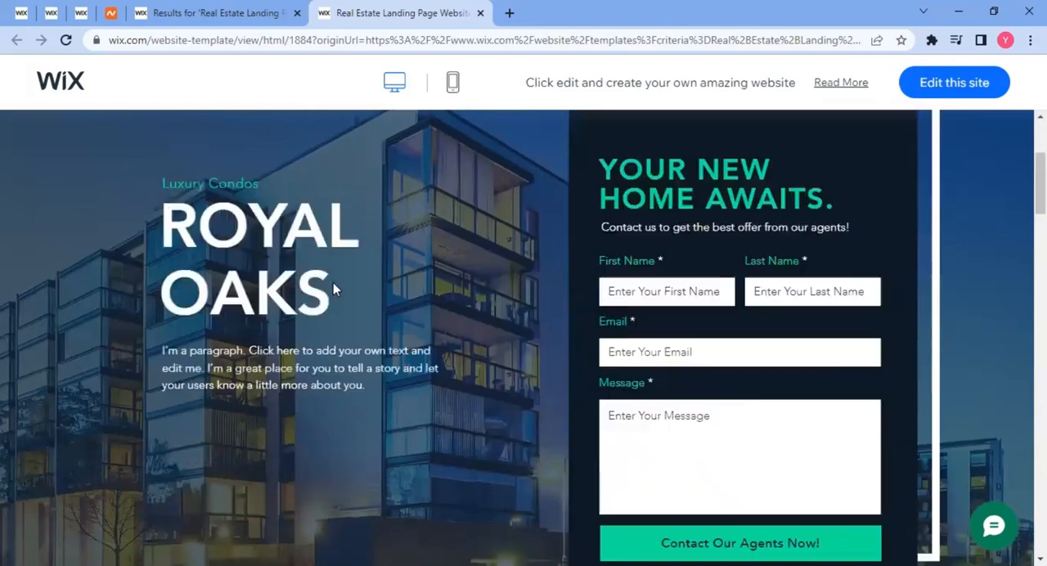
pyautogui.scroll(3, 333, 282)
# Switch the template preview to its mobile version and look through the page's sections.
pyautogui.click(454, 82)
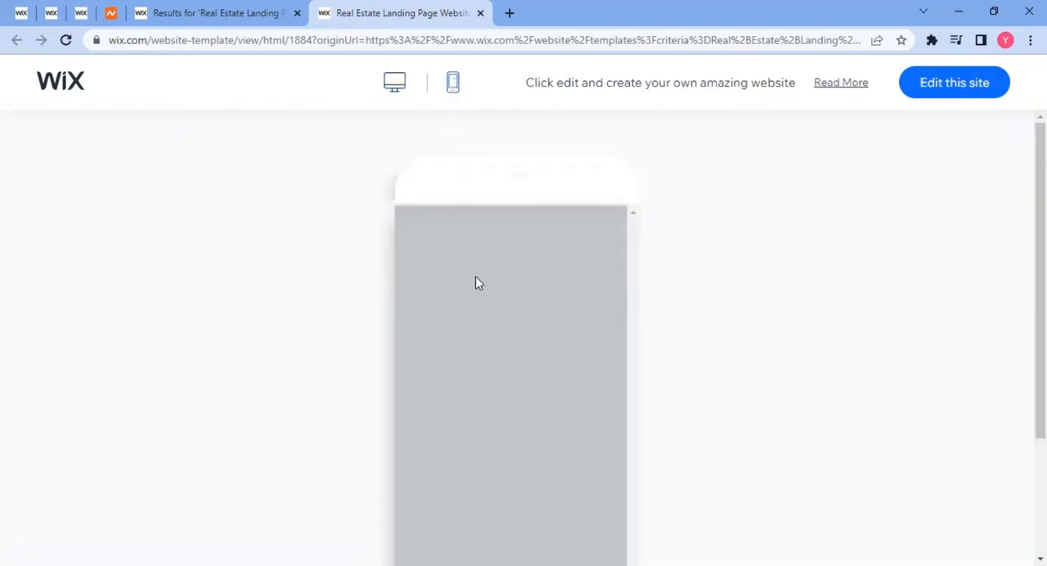
pyautogui.scroll(-2, 540, 315)
pyautogui.scroll(-3, 534, 315)
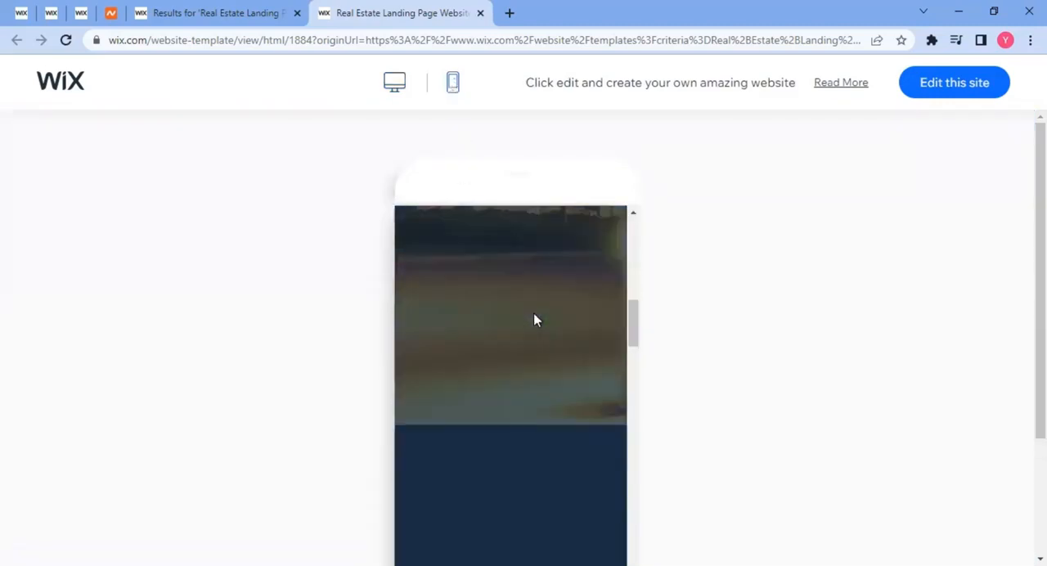
pyautogui.scroll(5, 538, 311)
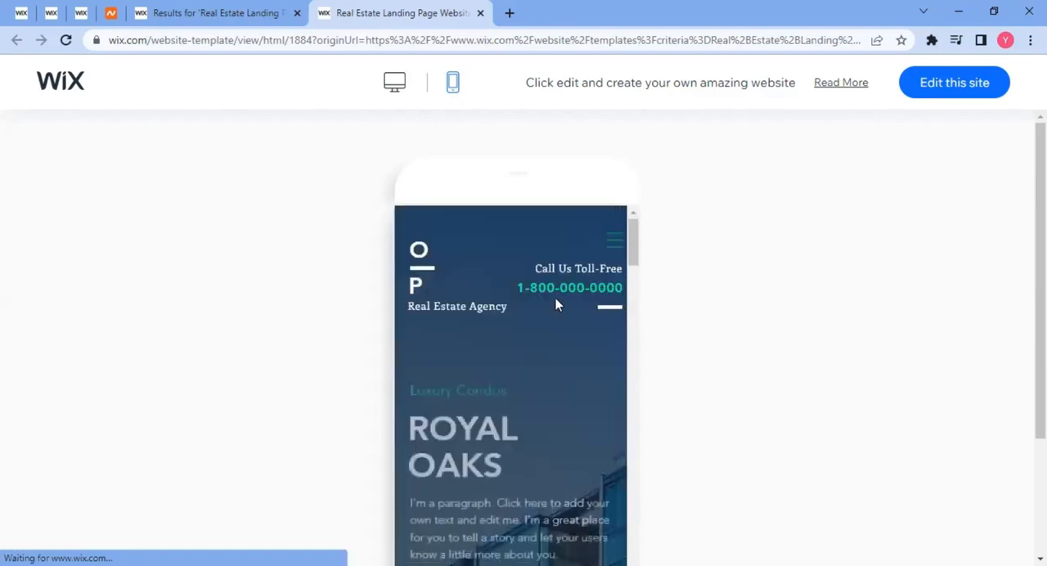
pyautogui.scroll(-5, 523, 311)
pyautogui.scroll(-10, 539, 311)
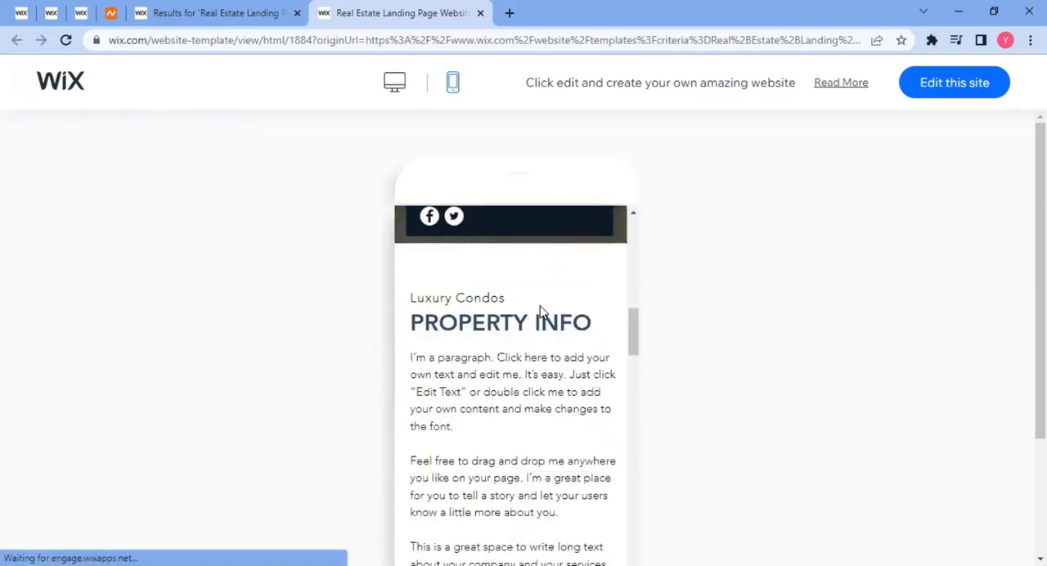
pyautogui.scroll(-6, 540, 308)
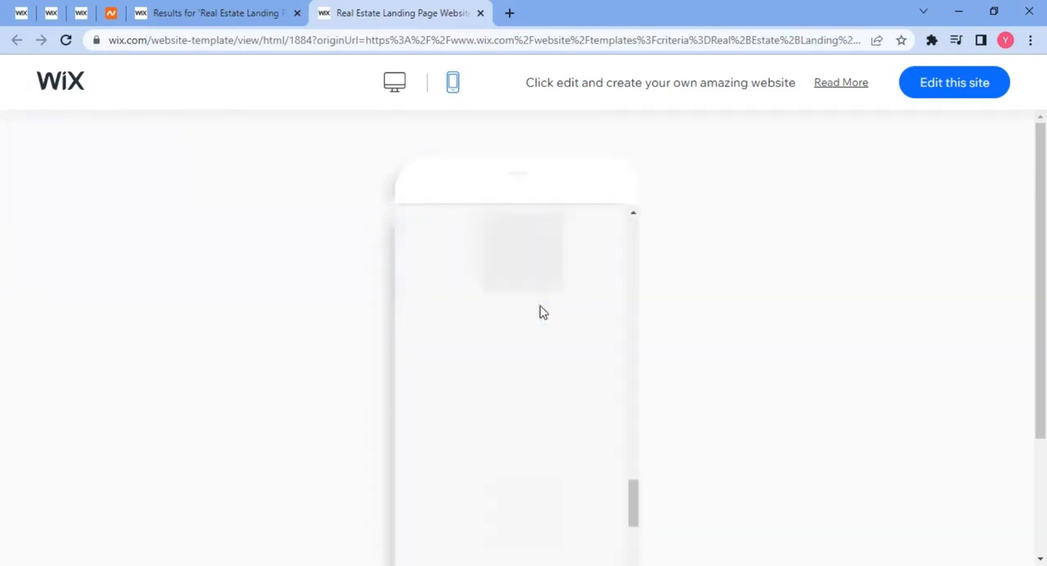
pyautogui.scroll(12, 540, 313)
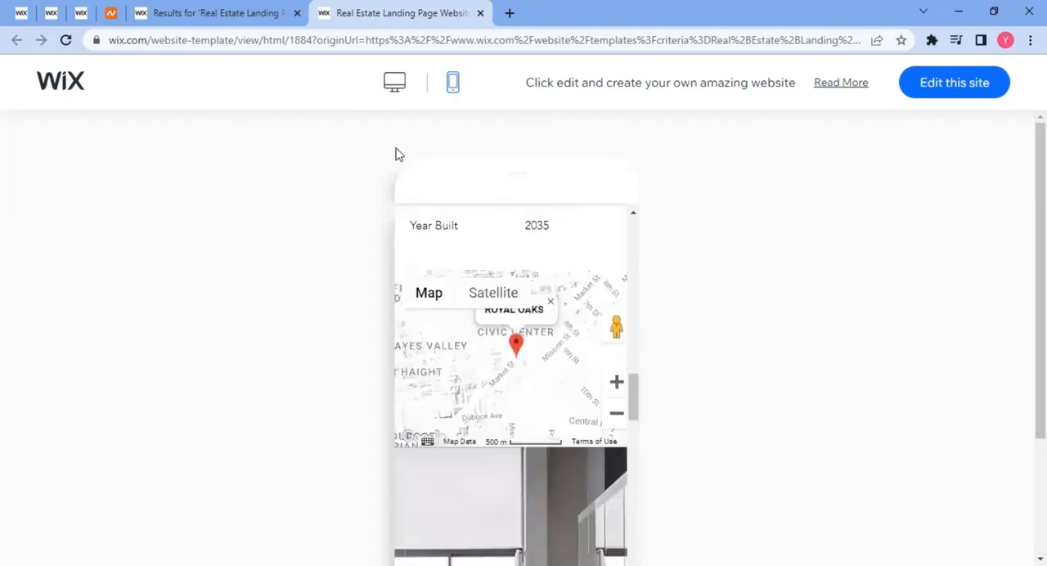
# Return to the desktop preview and open the Royal Oaks template for editing.
pyautogui.click(394, 82)
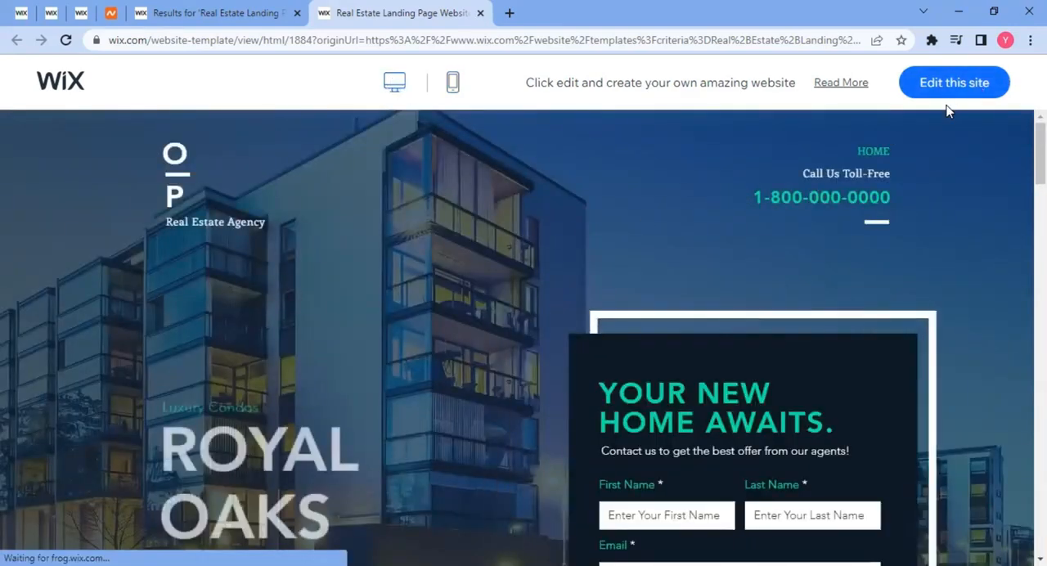
pyautogui.click(949, 88)
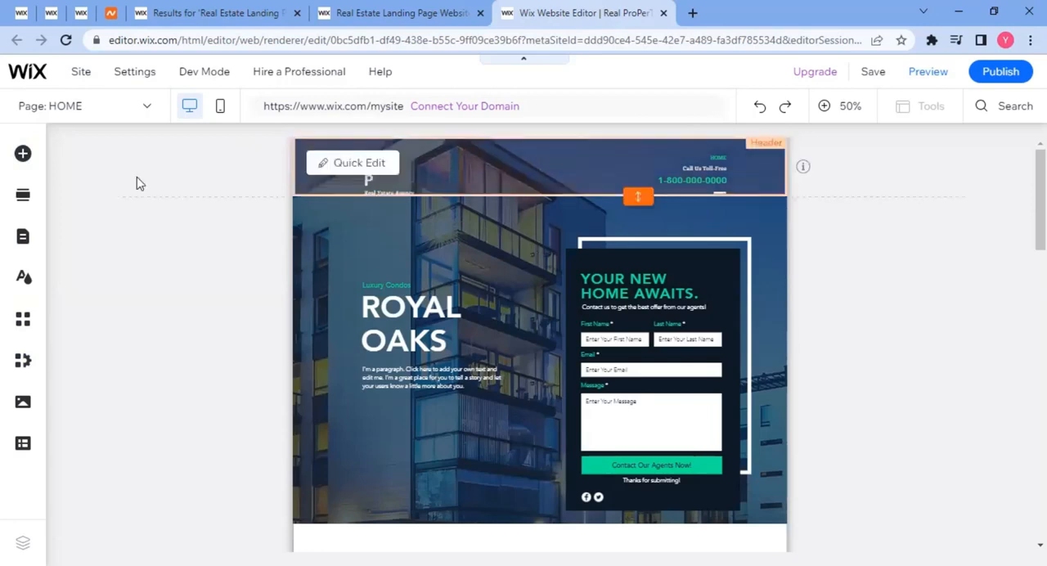
# Examine the home page's sections in the editor, from the header to the contact form.
pyautogui.scroll(-5, 475, 278)
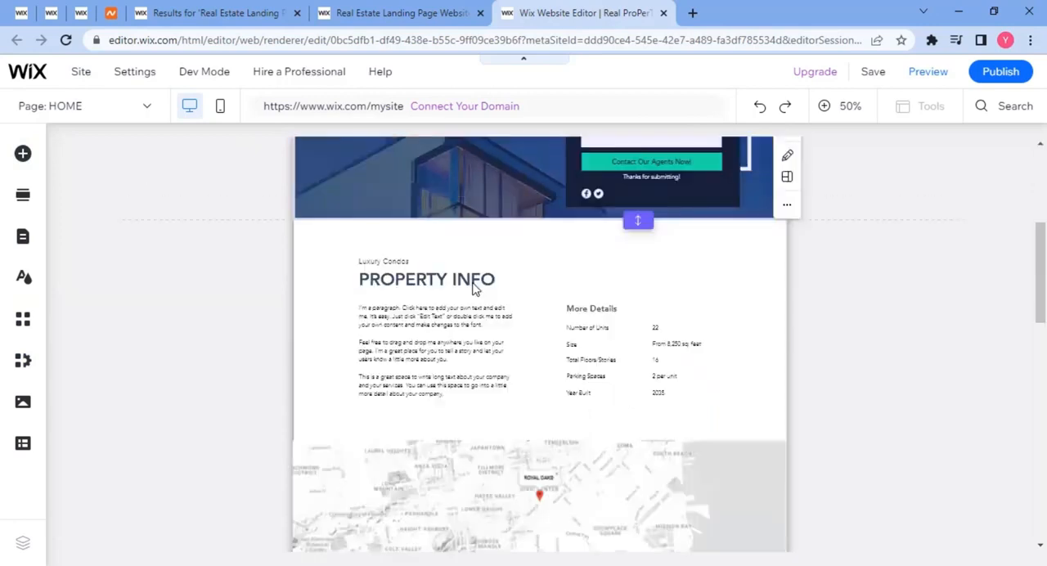
pyautogui.scroll(-3, 513, 336)
pyautogui.scroll(-5, 524, 335)
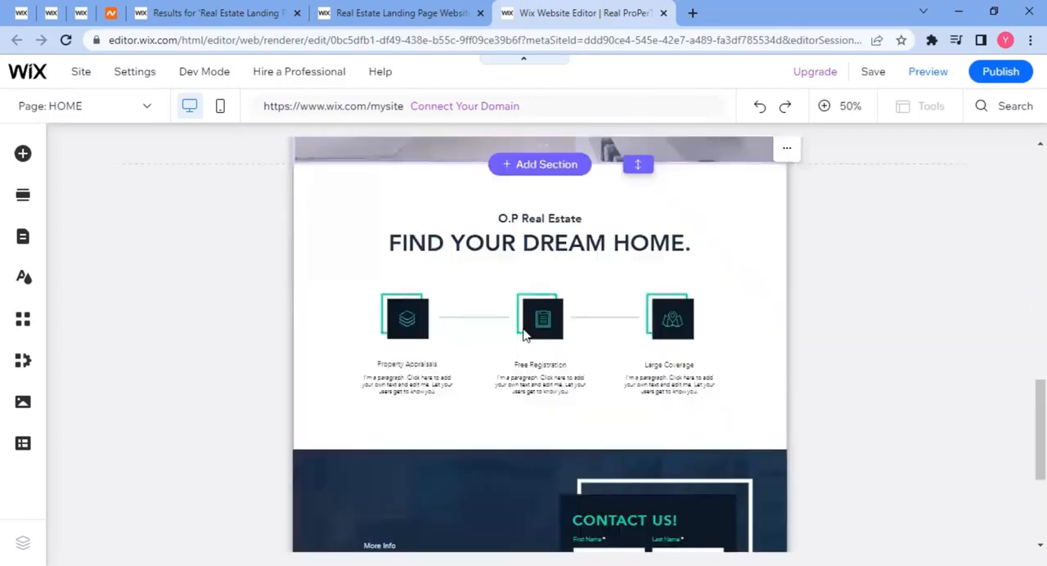
pyautogui.scroll(-3, 524, 335)
pyautogui.scroll(15, 524, 327)
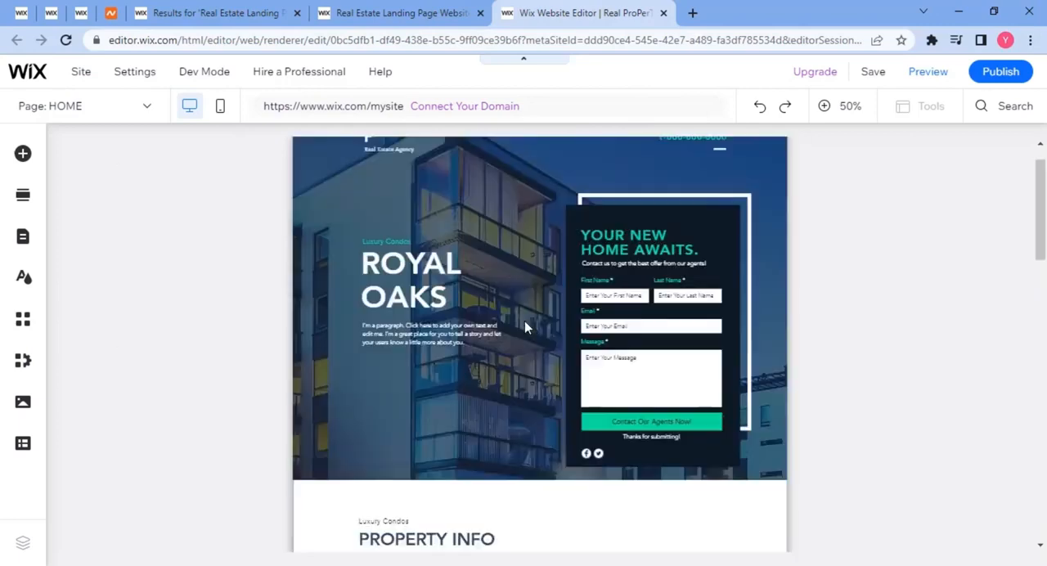
pyautogui.scroll(1, 473, 231)
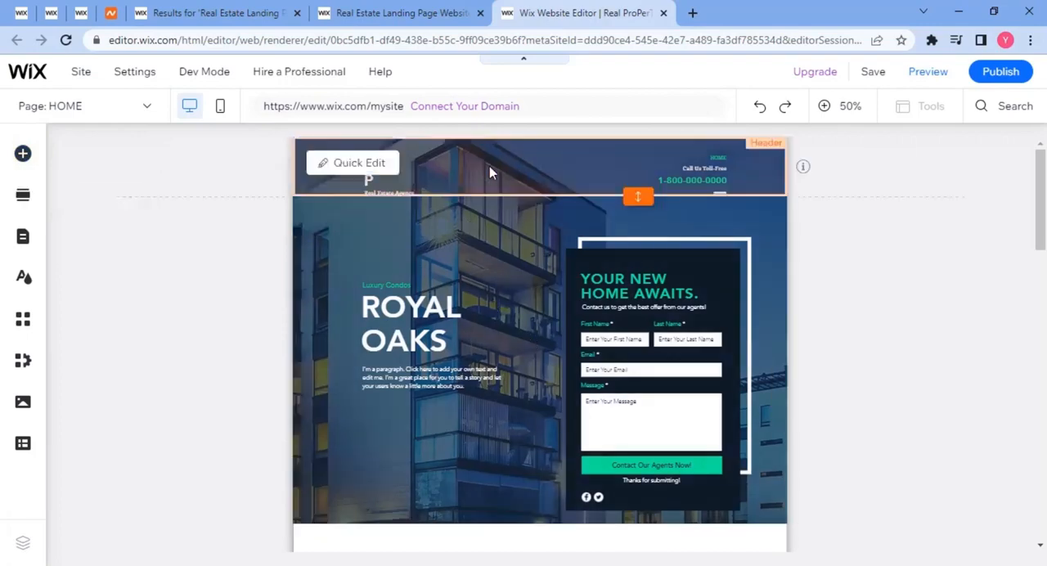
pyautogui.scroll(-5, 491, 205)
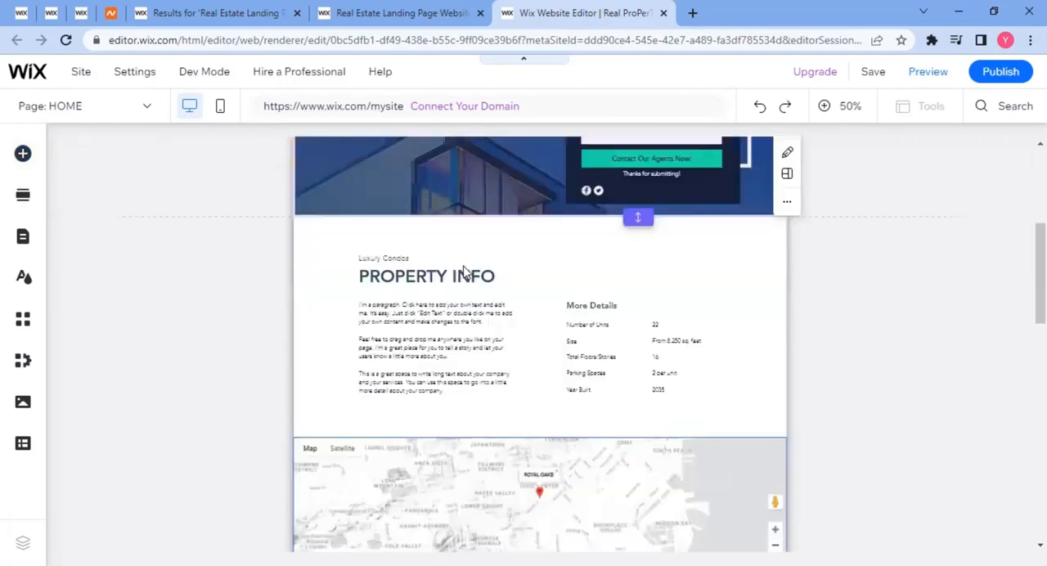
pyautogui.scroll(-6, 491, 327)
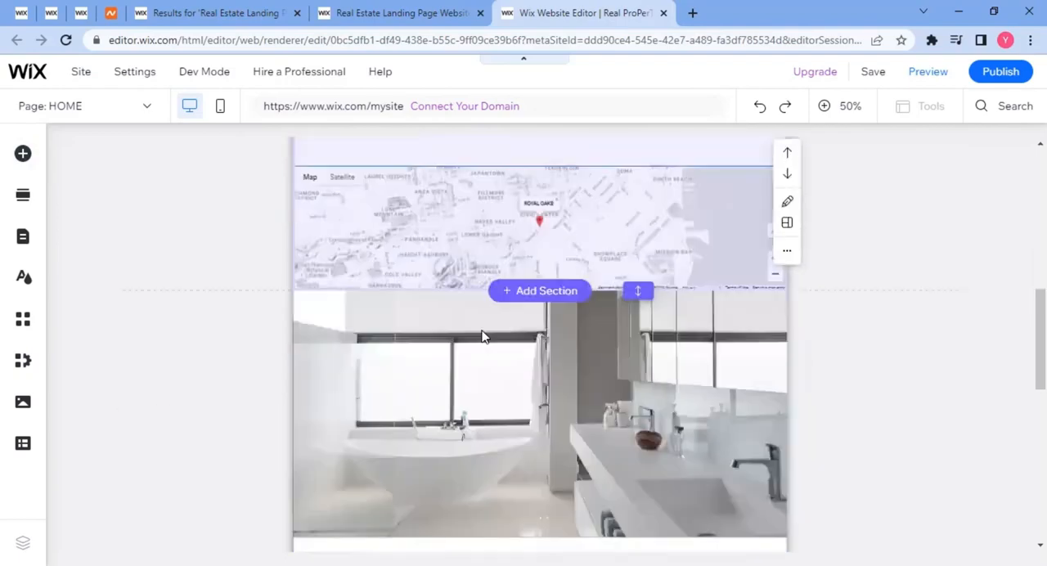
pyautogui.scroll(-4, 489, 333)
pyautogui.scroll(14, 489, 327)
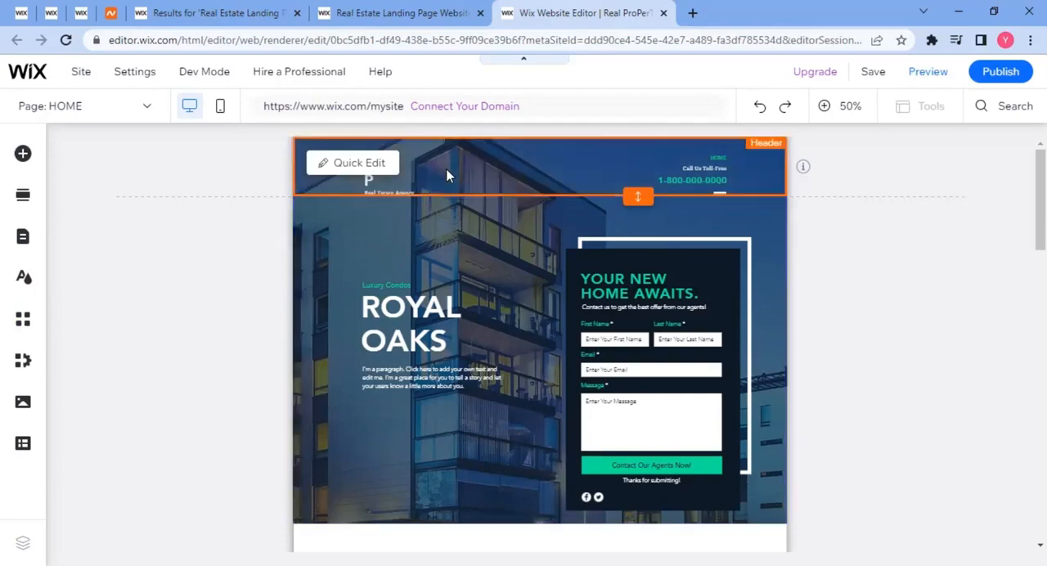
# View the header's Quick Edit fields and close them.
pyautogui.click(369, 163)
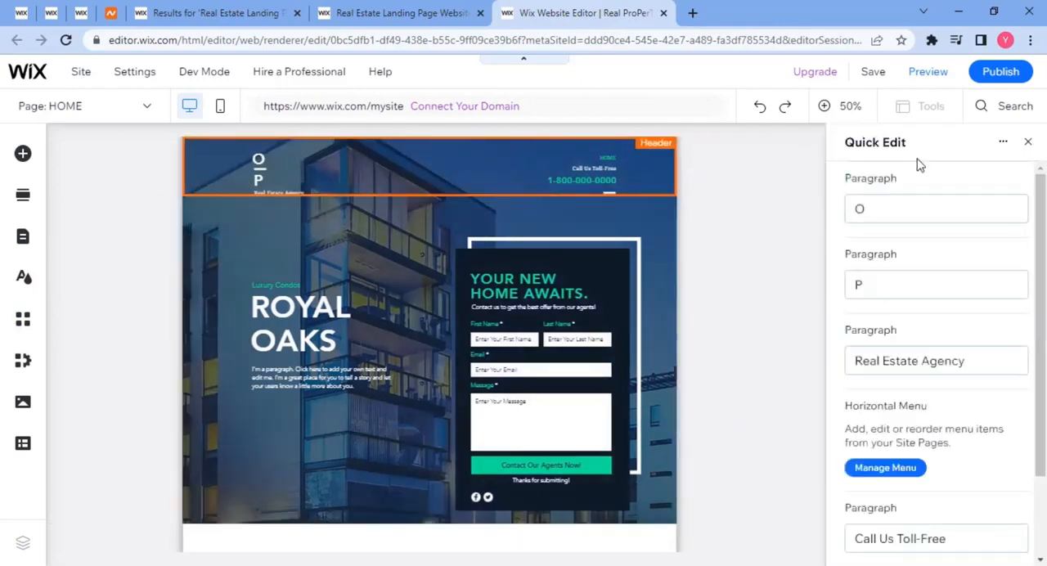
pyautogui.click(1028, 141)
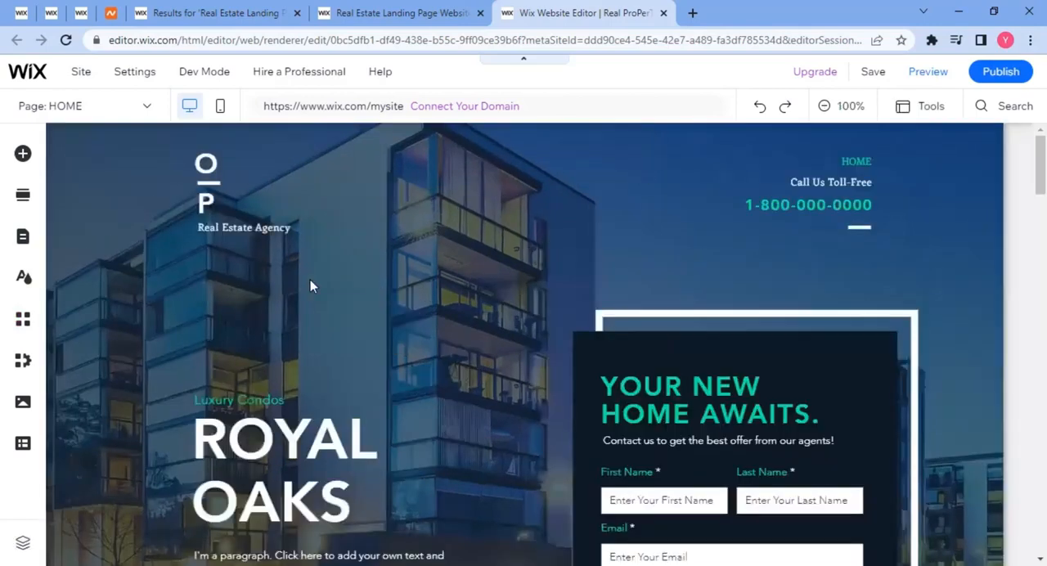
# Replace the word ROYAL in the hero heading with "REAL".
pyautogui.scroll(-3, 272, 342)
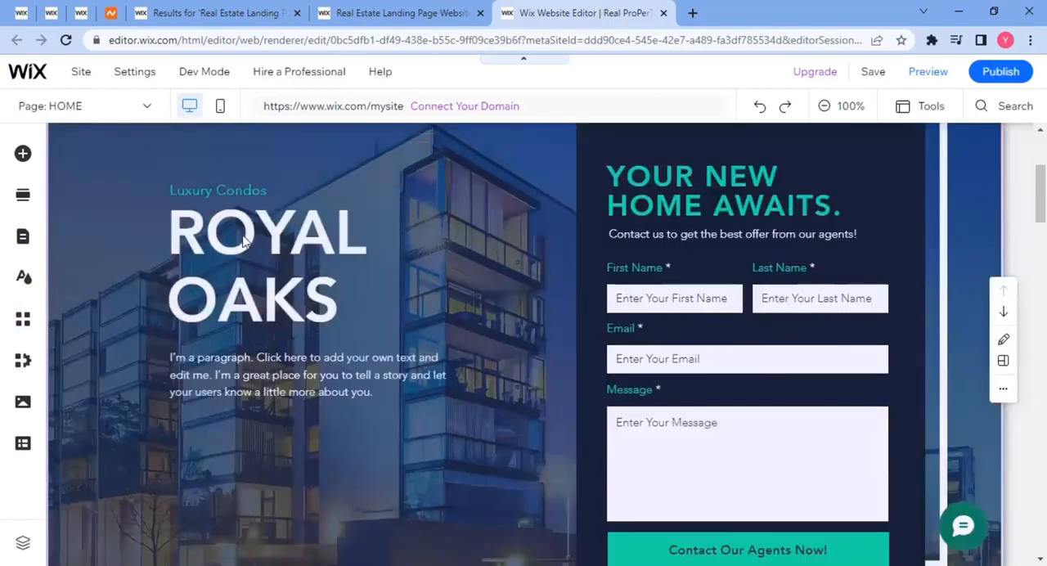
pyautogui.scroll(3, 278, 278)
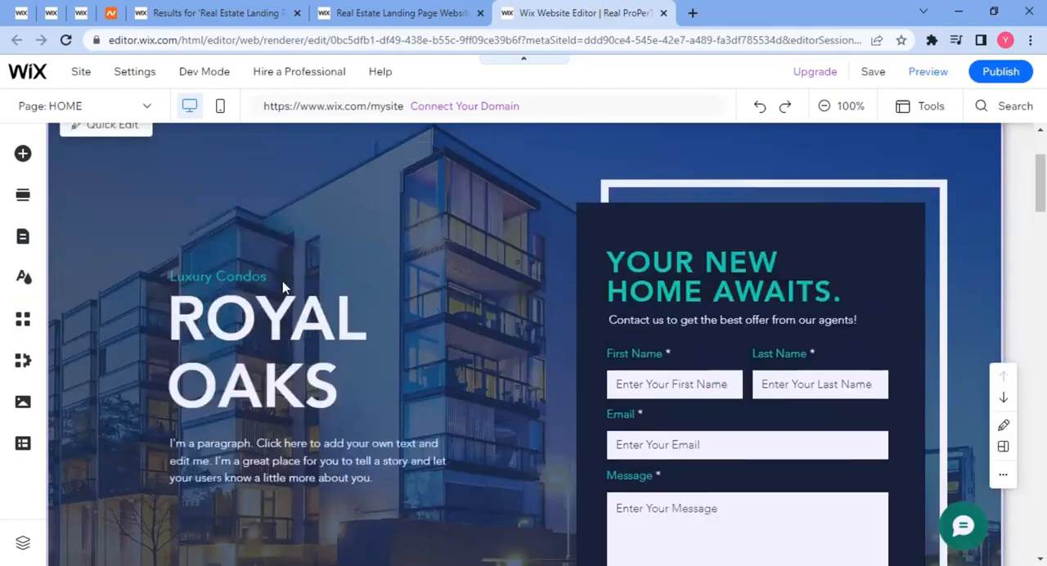
pyautogui.scroll(-2, 221, 319)
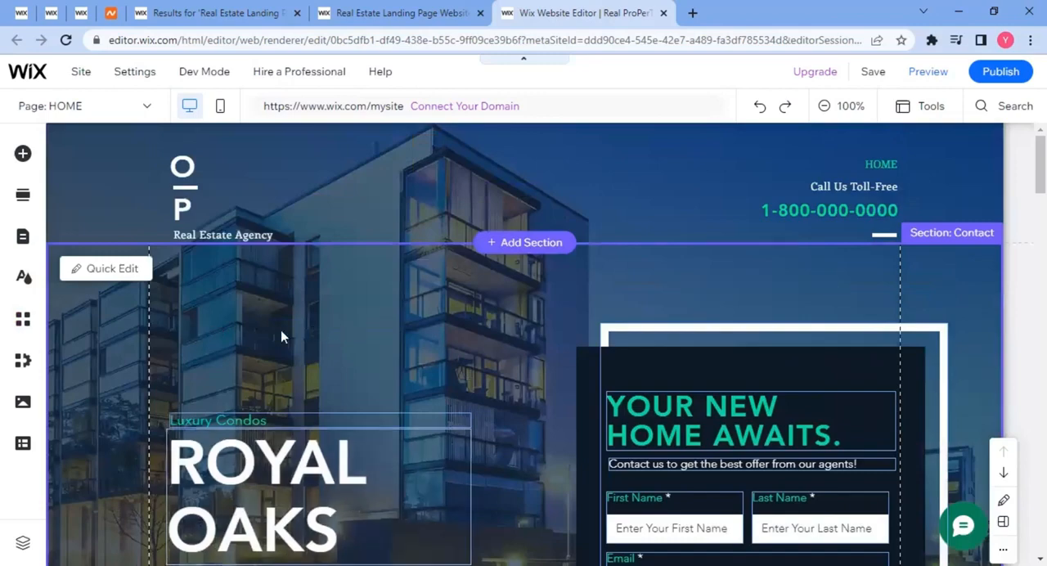
pyautogui.scroll(-3, 281, 330)
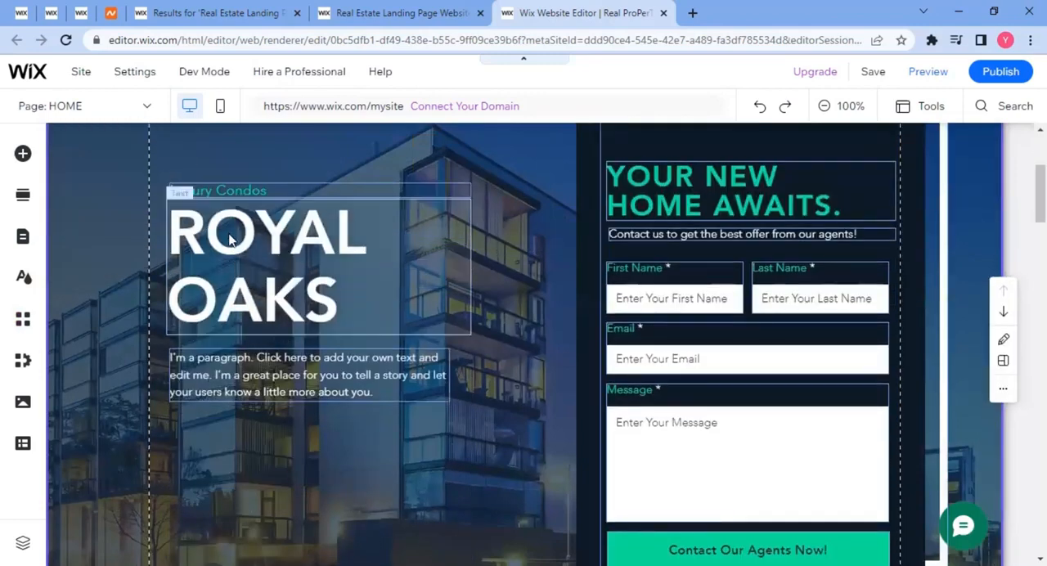
pyautogui.doubleClick(227, 231)
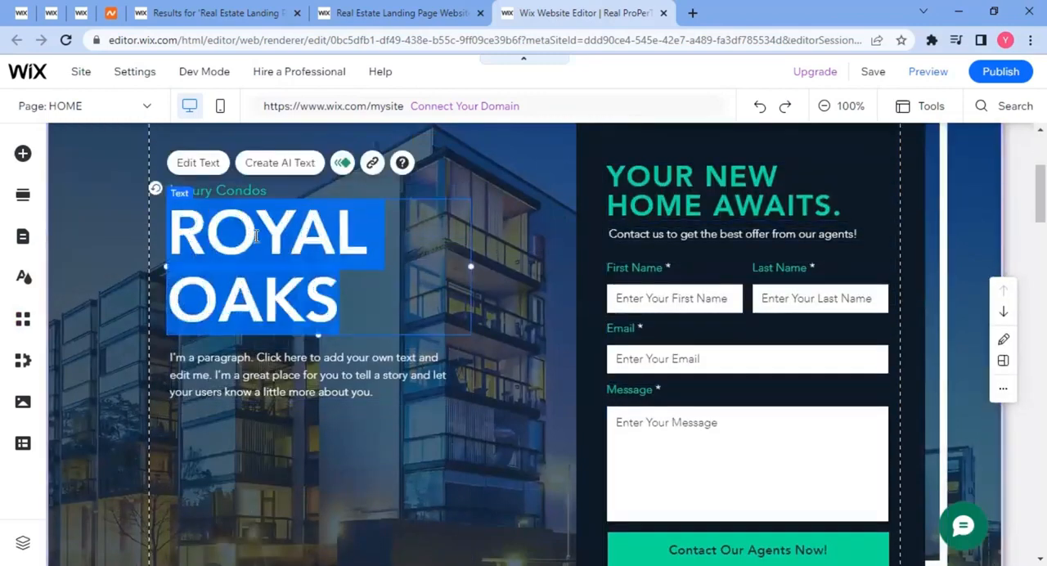
pyautogui.click(256, 237)
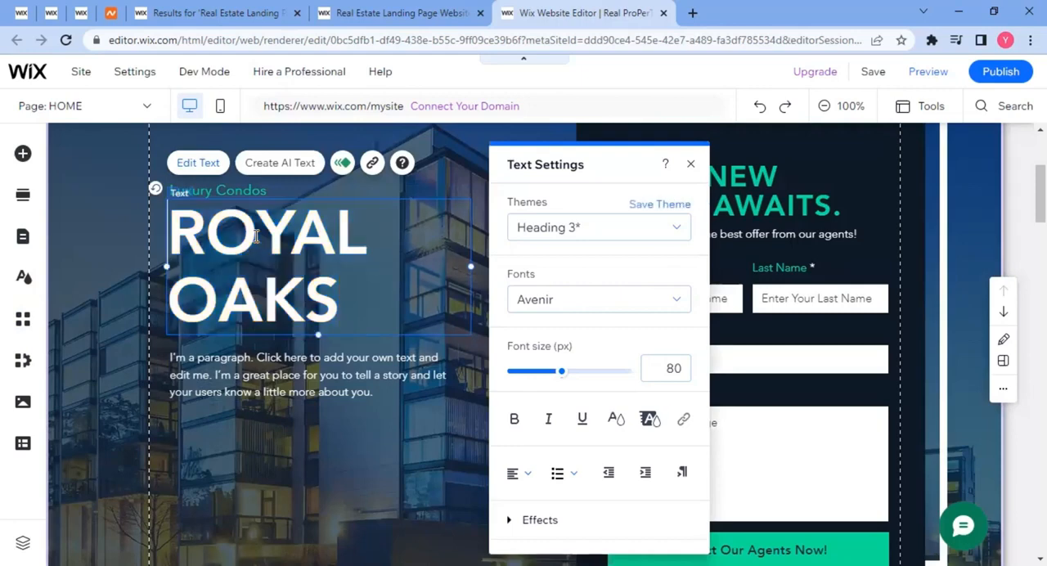
pyautogui.doubleClick(256, 236)
pyautogui.write('Real')
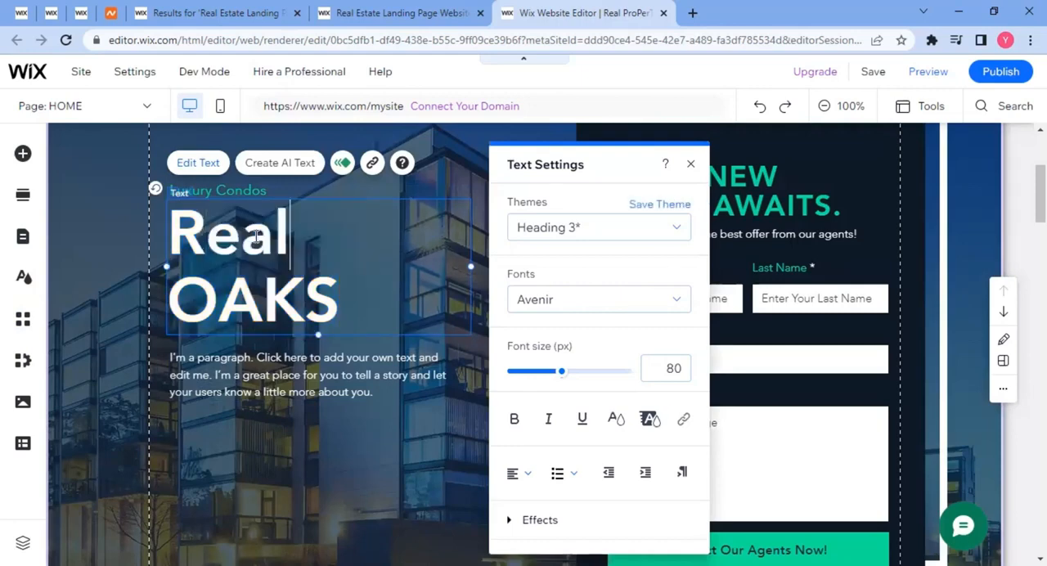
pyautogui.doubleClick(256, 237)
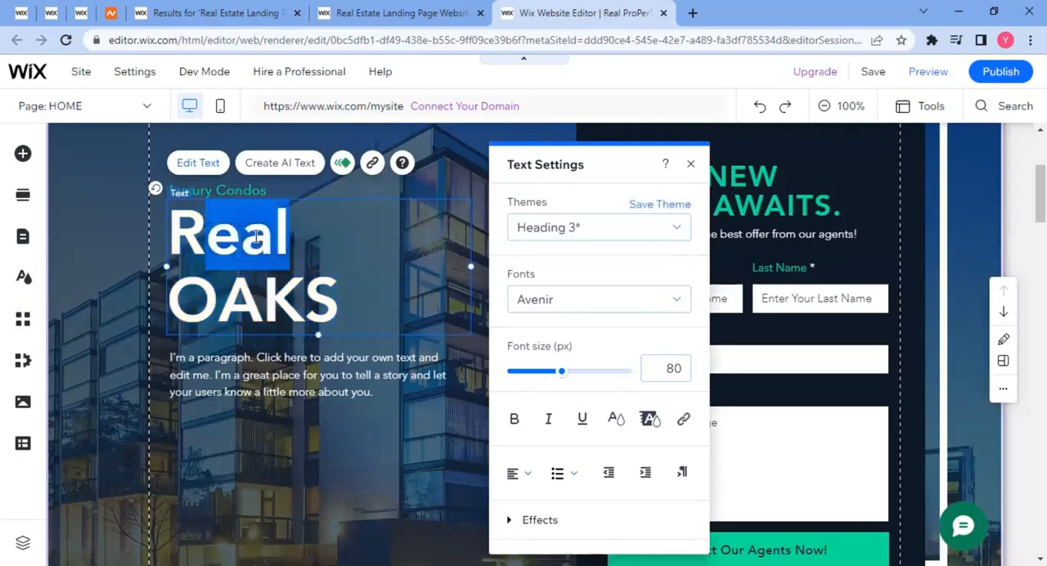
pyautogui.write('REAL')
# Replace the word OAKS in the hero heading with "ProPerTies".
pyautogui.hotkey('ctrl', 'shift', 'Left')
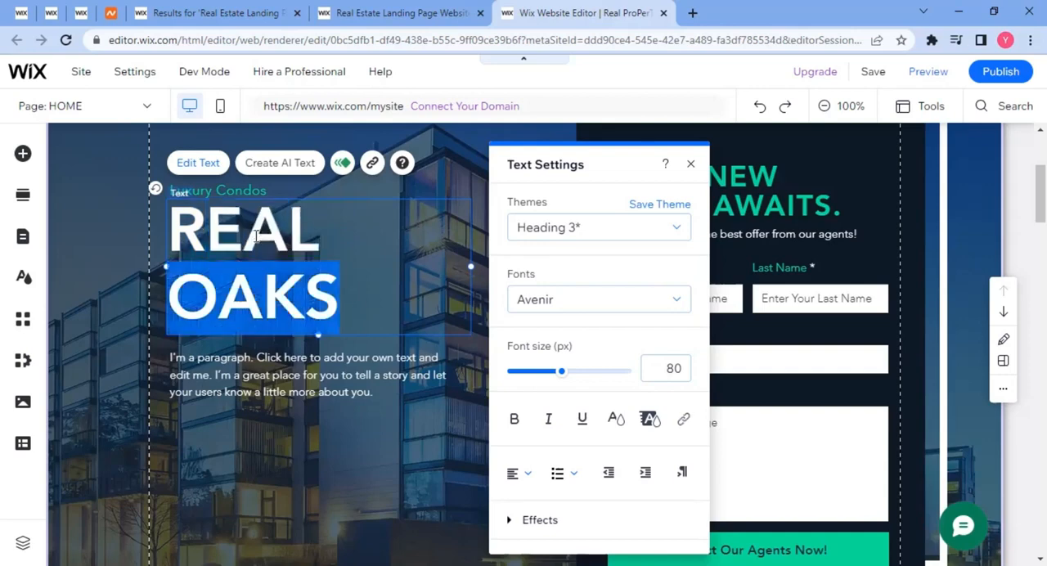
pyautogui.write('Pro')
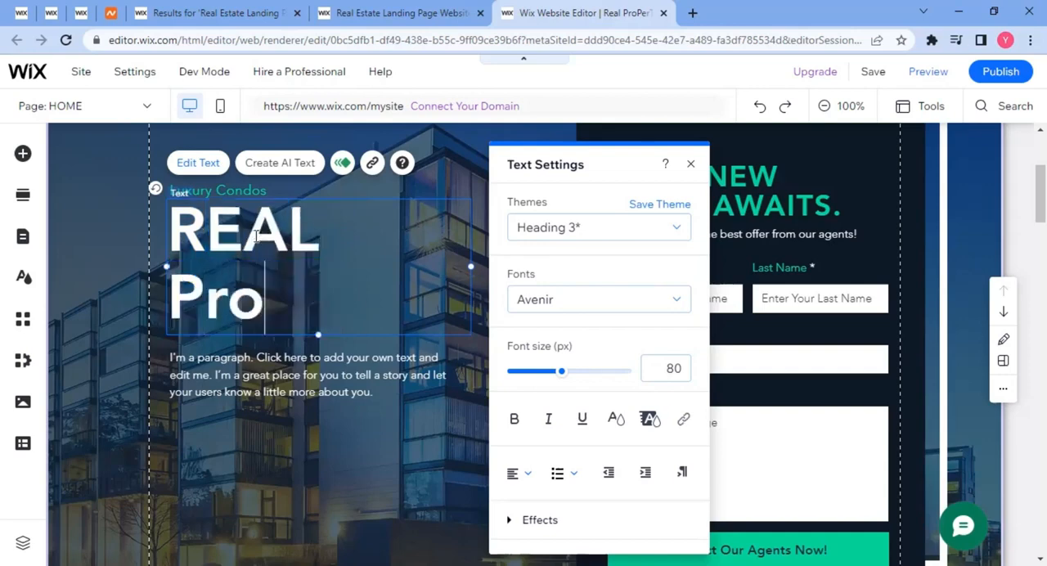
pyautogui.write('PerTies')
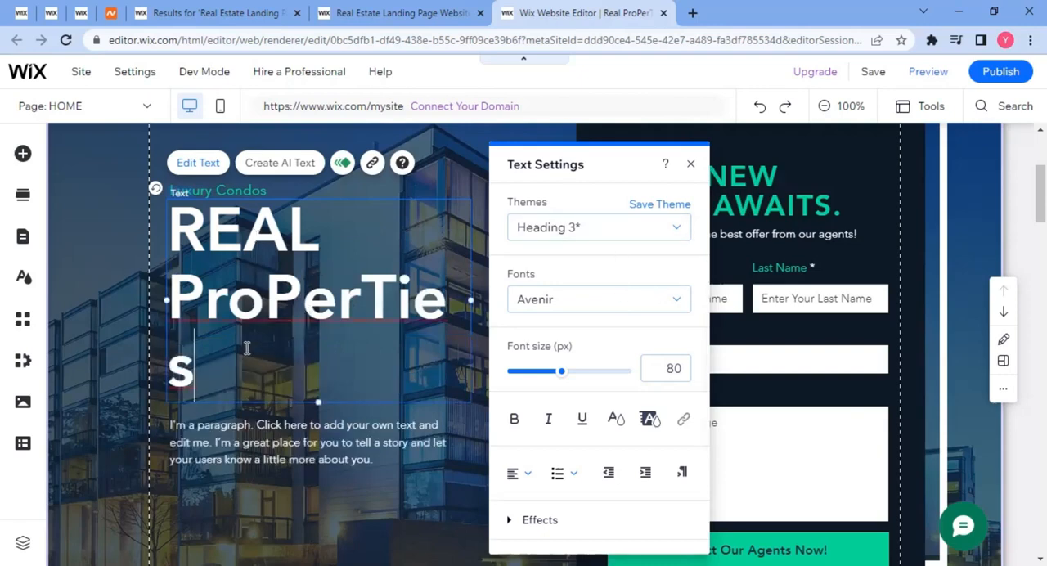
# Set the font size of the word ProPerTies in the hero heading to 70 px.
pyautogui.moveTo(222, 353); pyautogui.dragTo(168, 299)
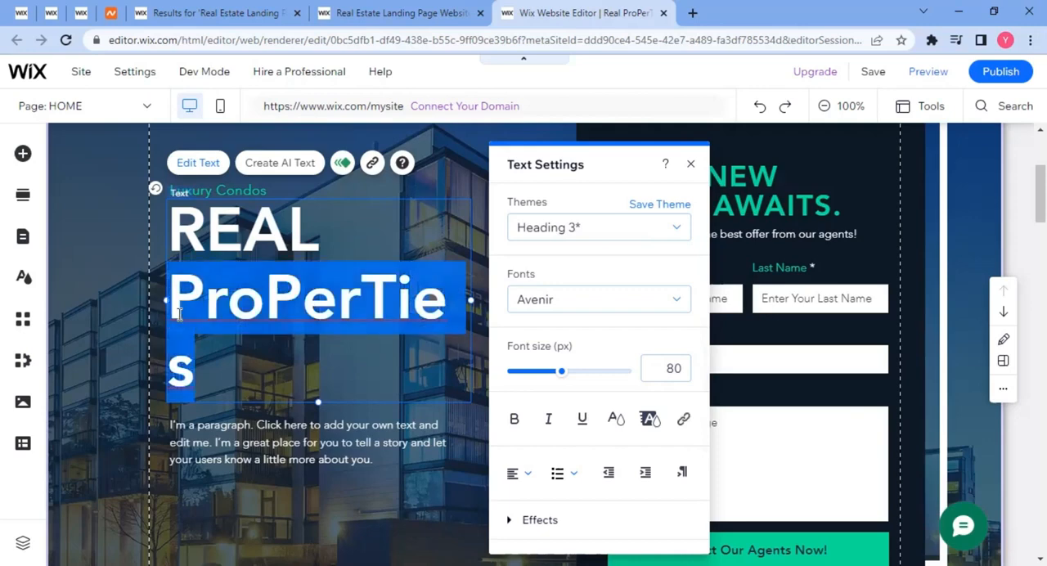
pyautogui.click(672, 371)
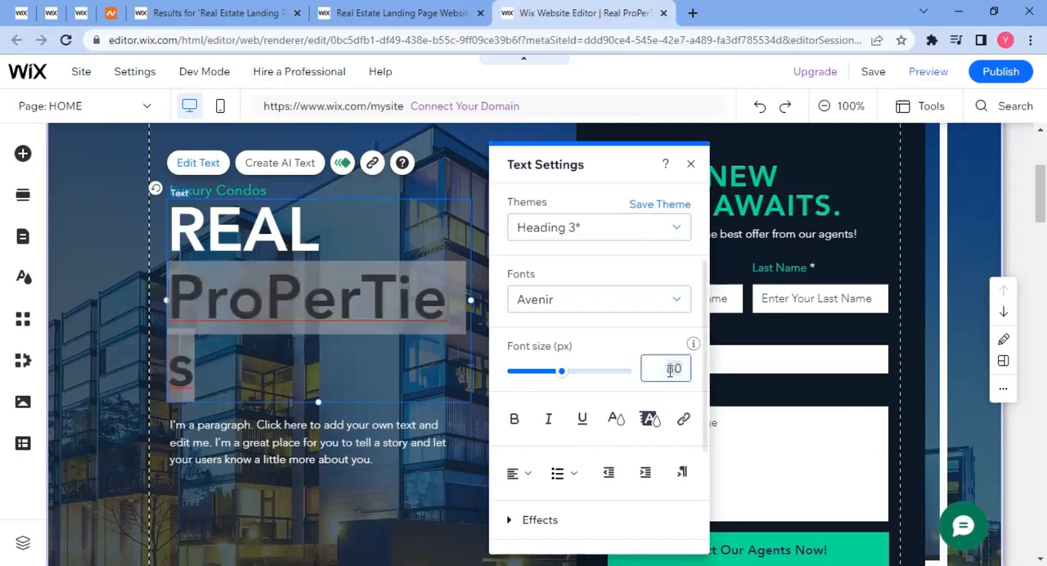
pyautogui.write('70')
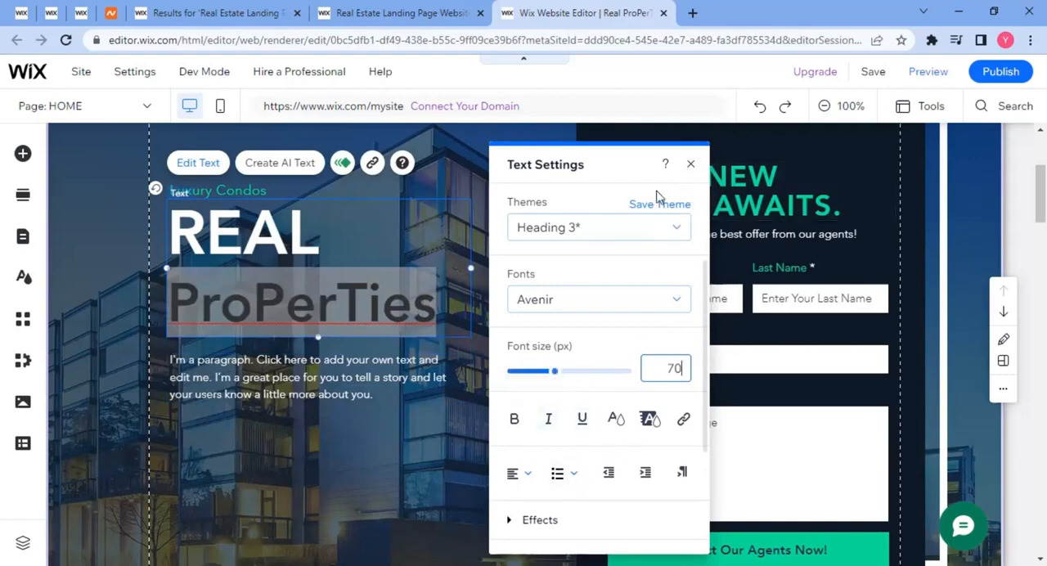
pyautogui.click(692, 167)
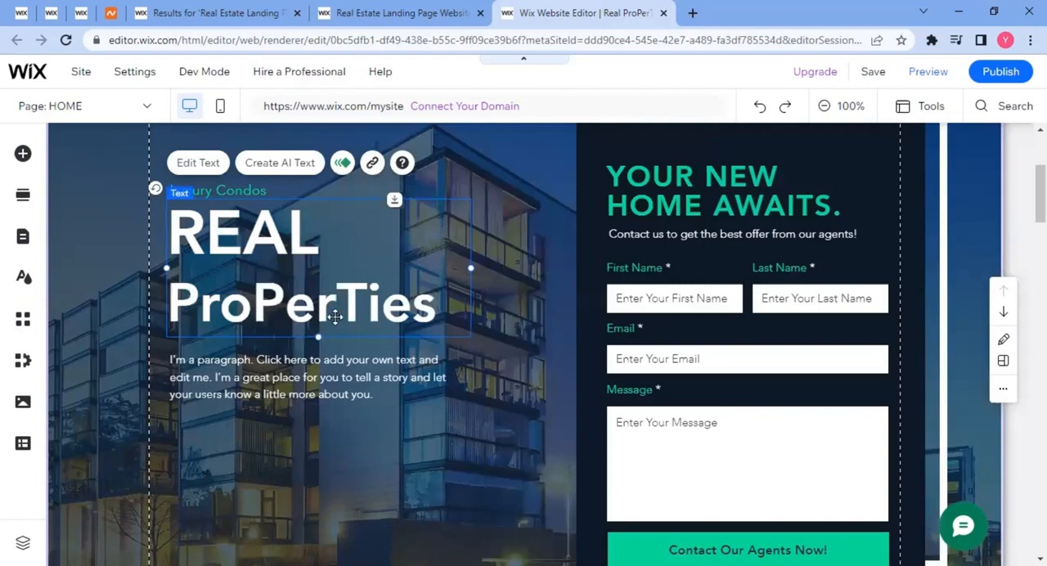
# View the Box Design options for the hero contact form's container box and close them.
pyautogui.scroll(2, 284, 347)
pyautogui.scroll(1, 283, 342)
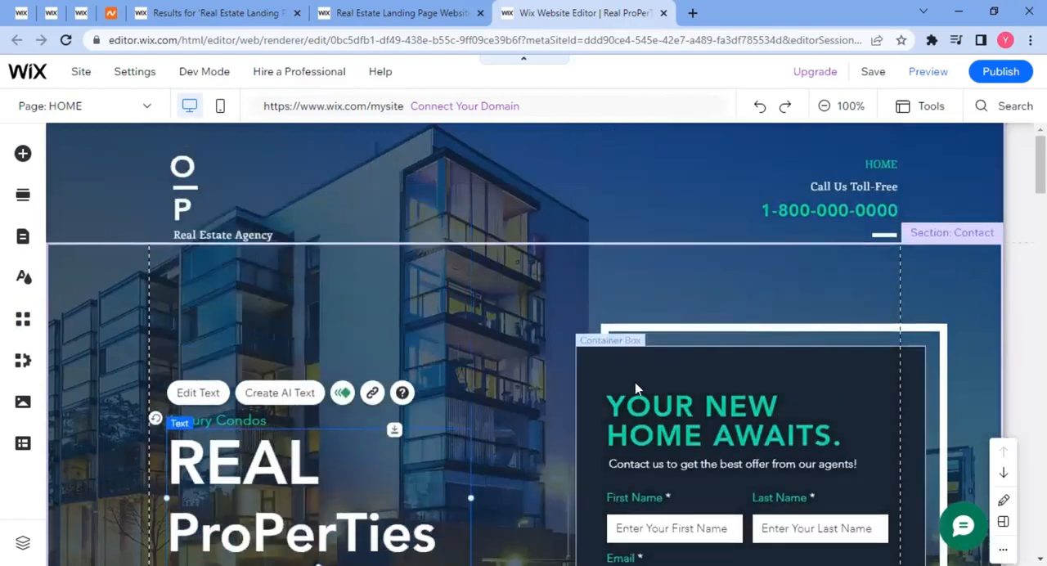
pyautogui.scroll(-3, 605, 393)
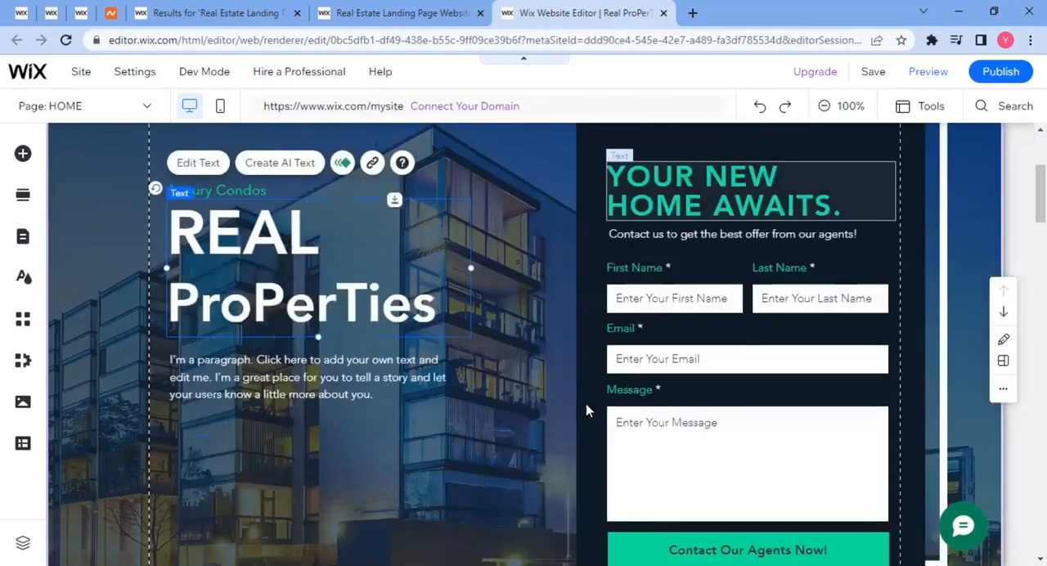
pyautogui.scroll(3, 601, 372)
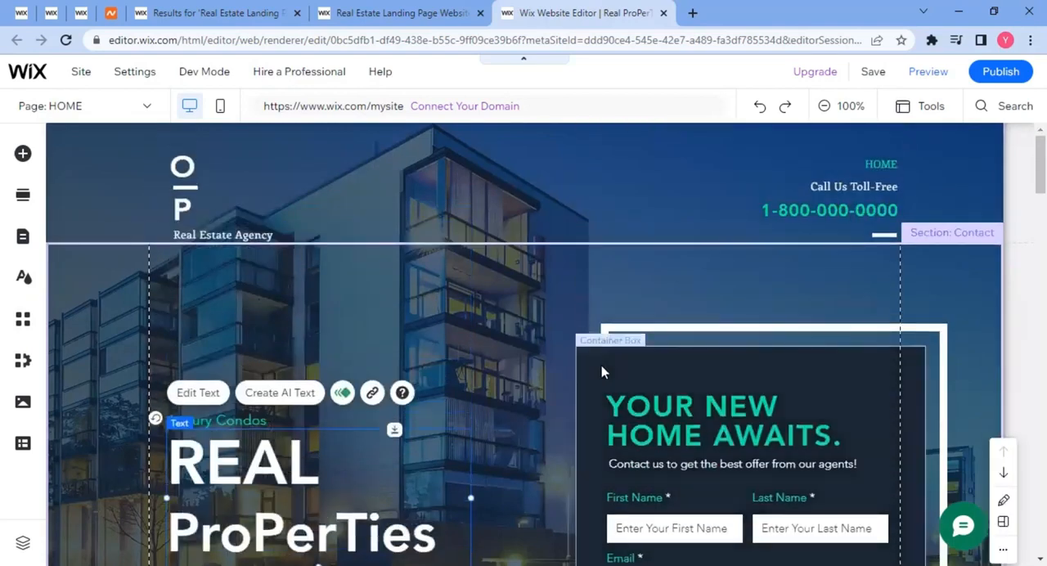
pyautogui.click(600, 366)
pyautogui.scroll(-1, 597, 344)
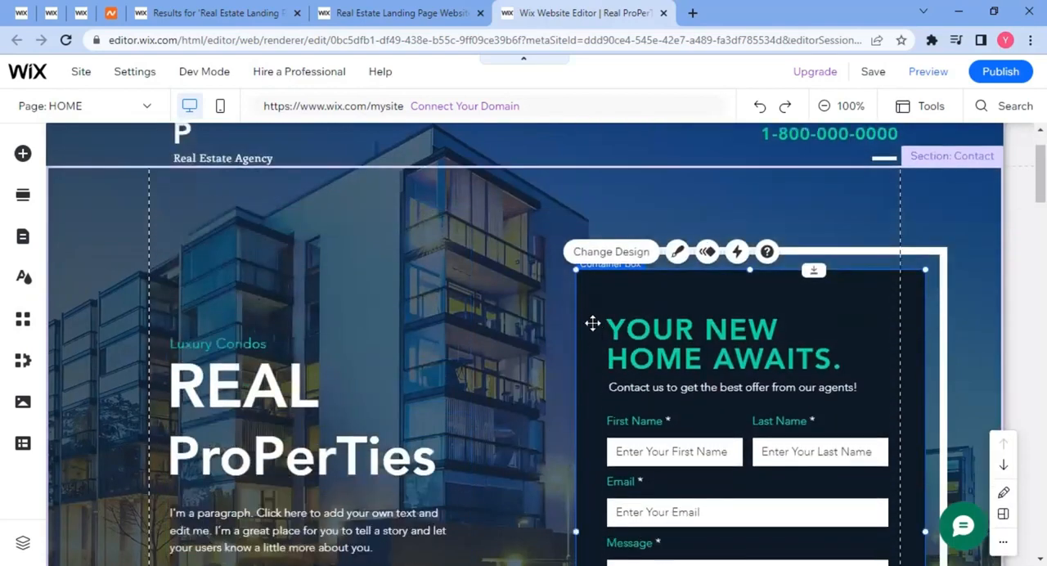
pyautogui.scroll(-2, 582, 300)
pyautogui.scroll(3, 609, 259)
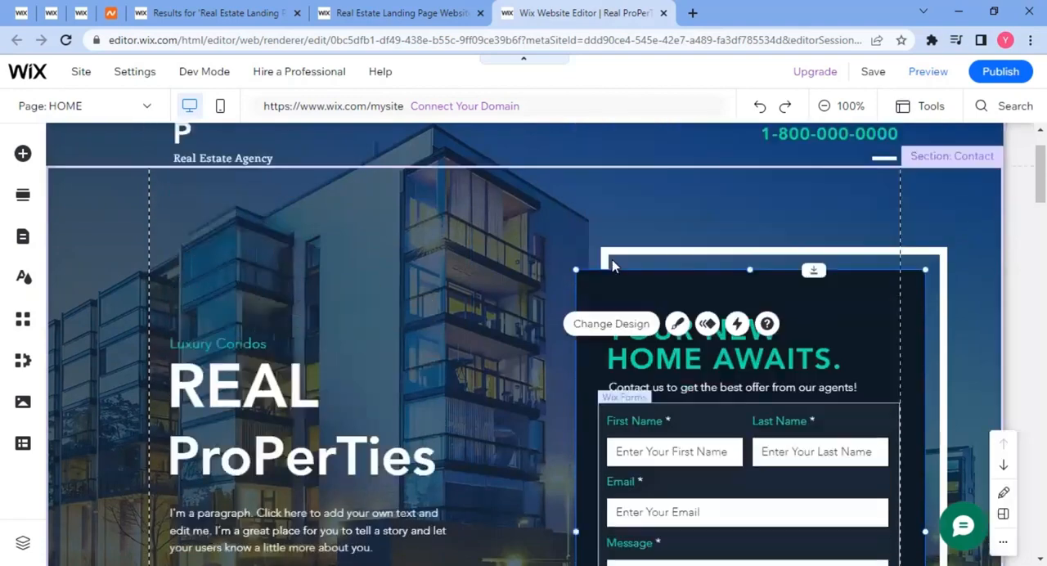
pyautogui.click(597, 325)
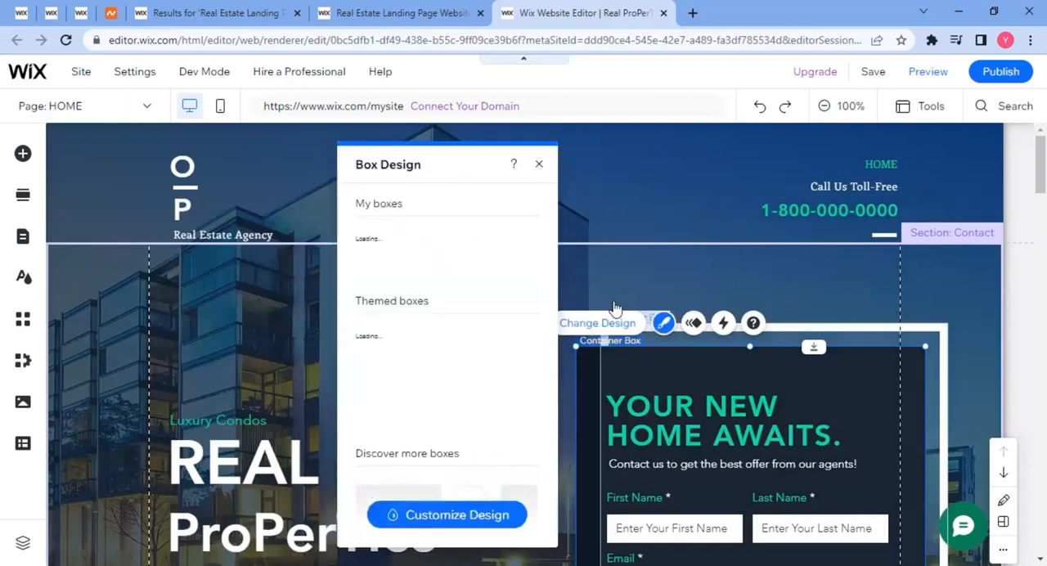
pyautogui.click(539, 165)
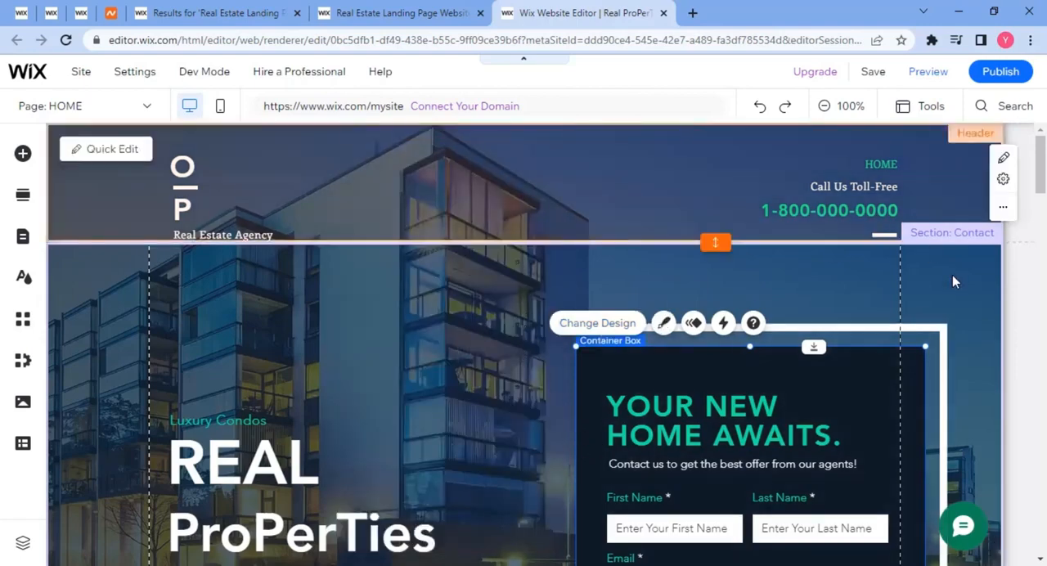
# Examine the home page's property info, map, gallery, features and footer sections.
pyautogui.scroll(-10, 952, 275)
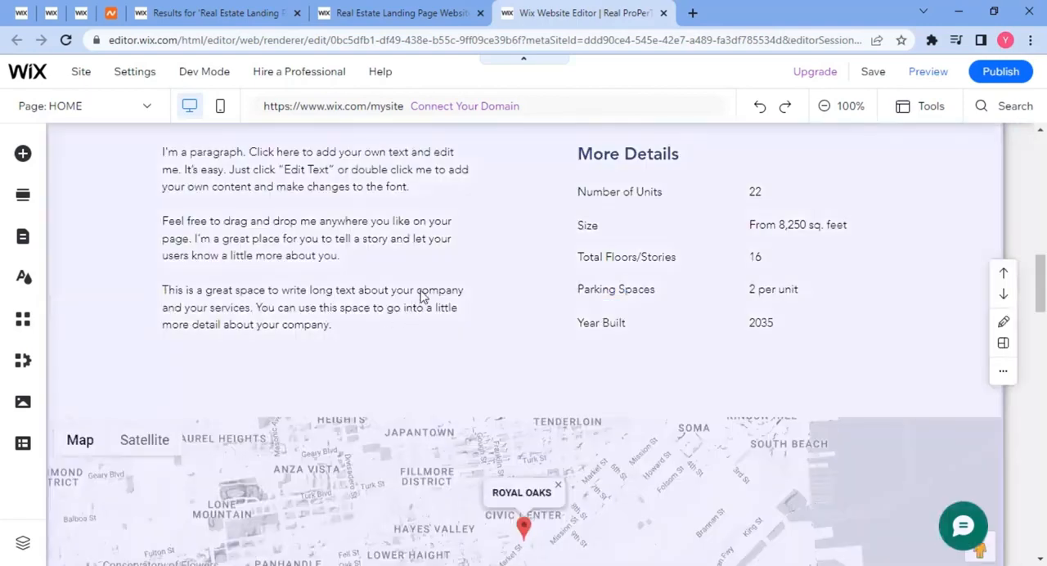
pyautogui.scroll(5, 421, 296)
pyautogui.scroll(-5, 315, 329)
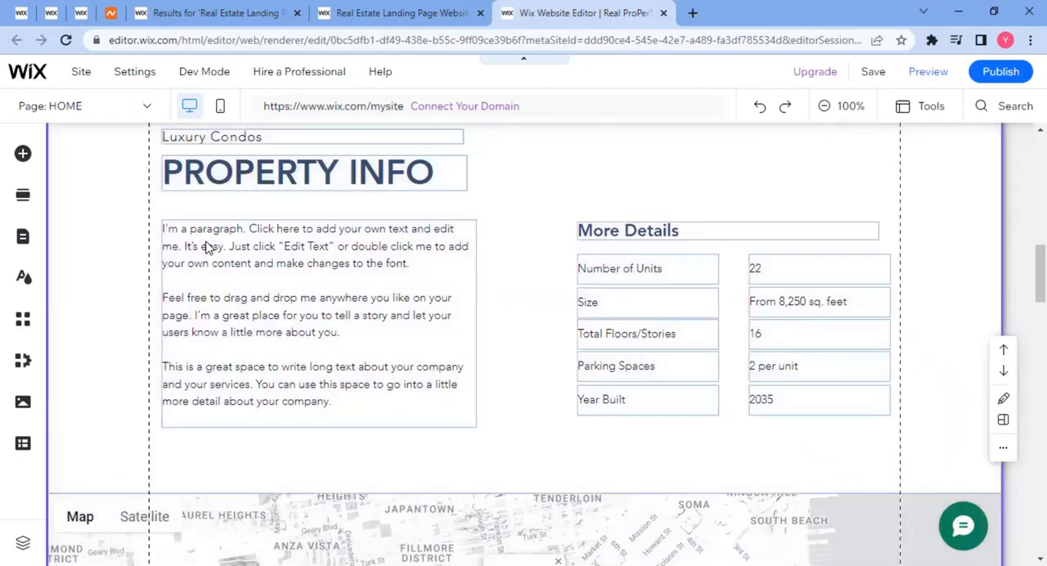
pyautogui.click(206, 244)
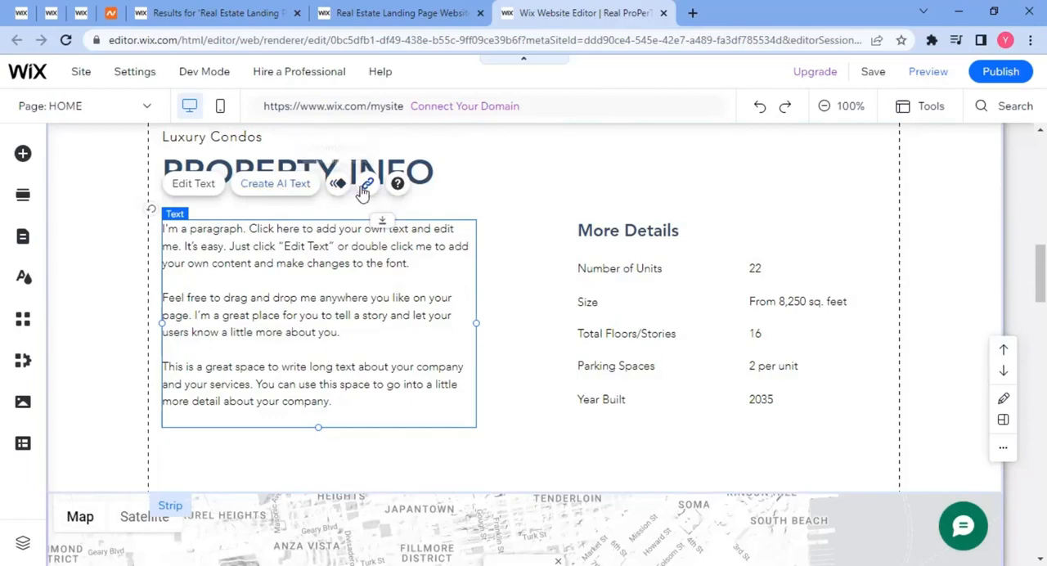
pyautogui.scroll(-7, 603, 367)
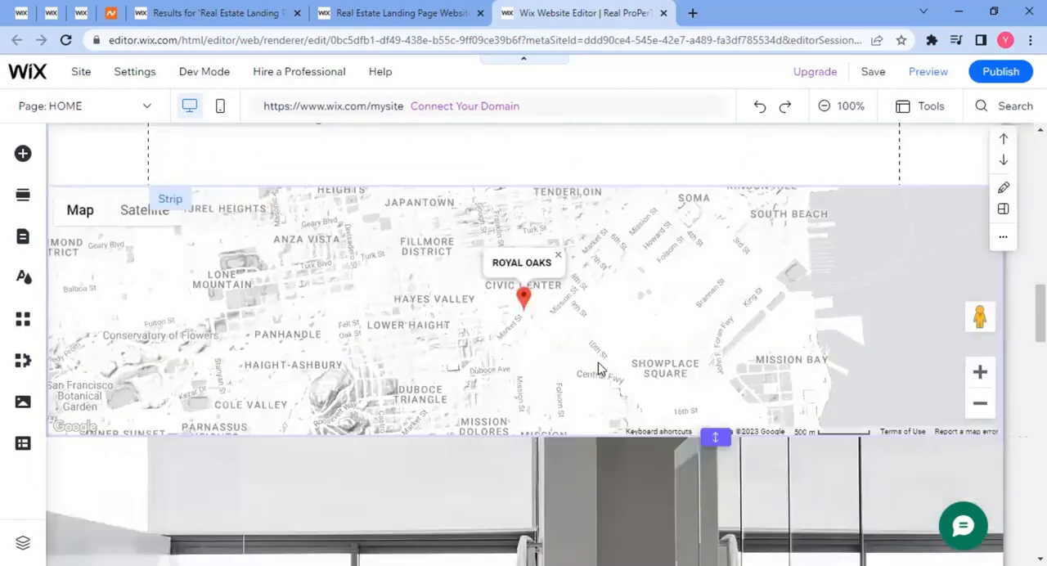
pyautogui.scroll(-5, 434, 368)
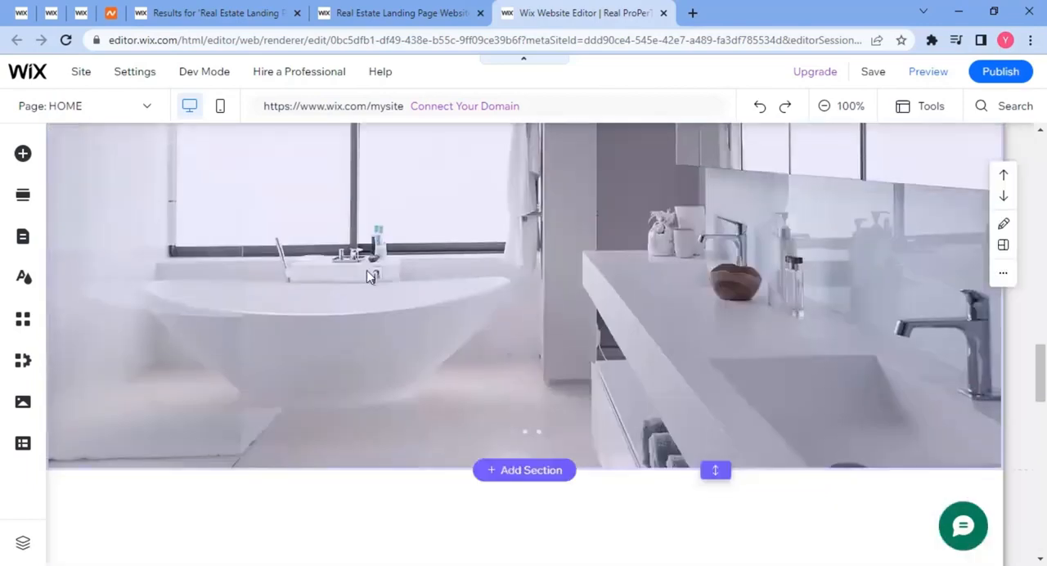
pyautogui.scroll(-3, 531, 331)
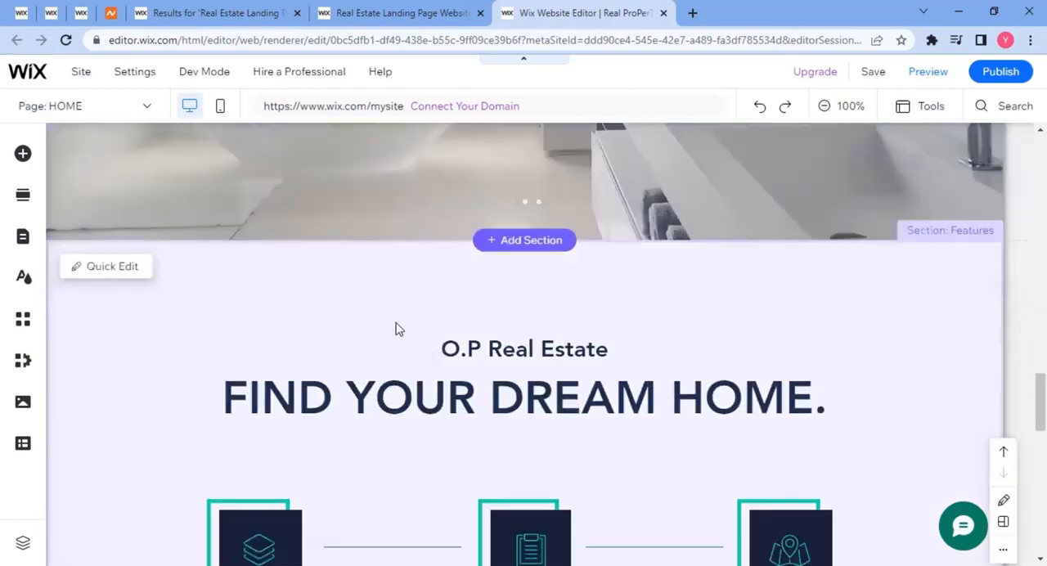
pyautogui.scroll(-4, 371, 323)
pyautogui.scroll(-3, 371, 323)
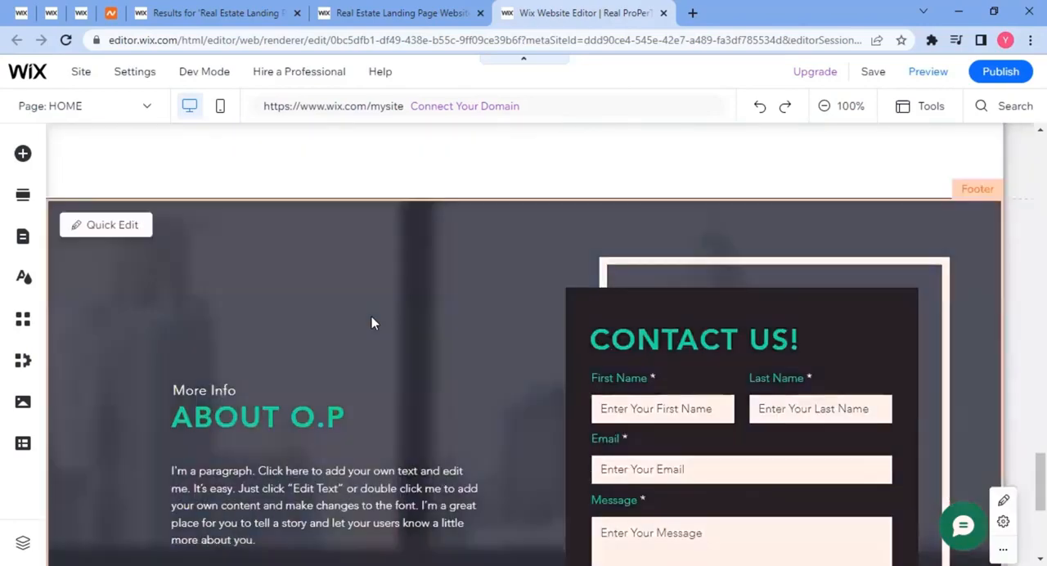
pyautogui.scroll(2, 371, 323)
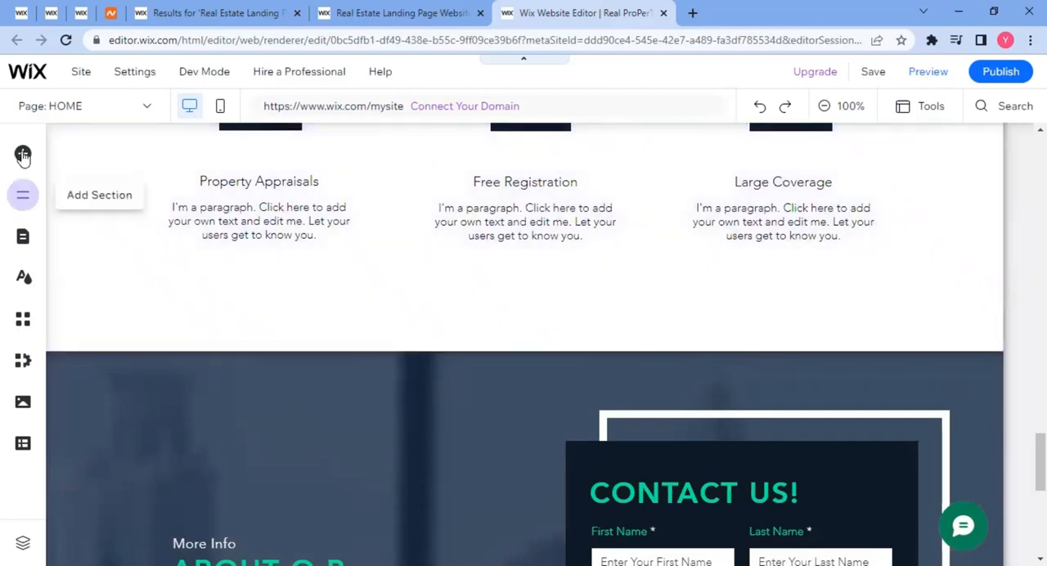
# Browse the available element categories, including Embed Code and Video & Music, and review the features section.
pyautogui.click(23, 155)
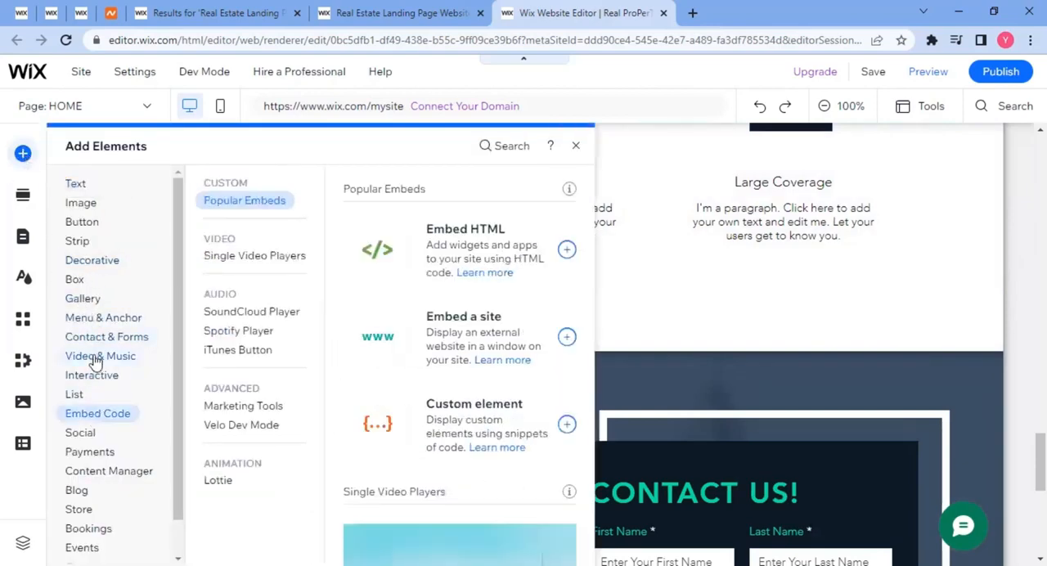
pyautogui.moveTo(96, 362)
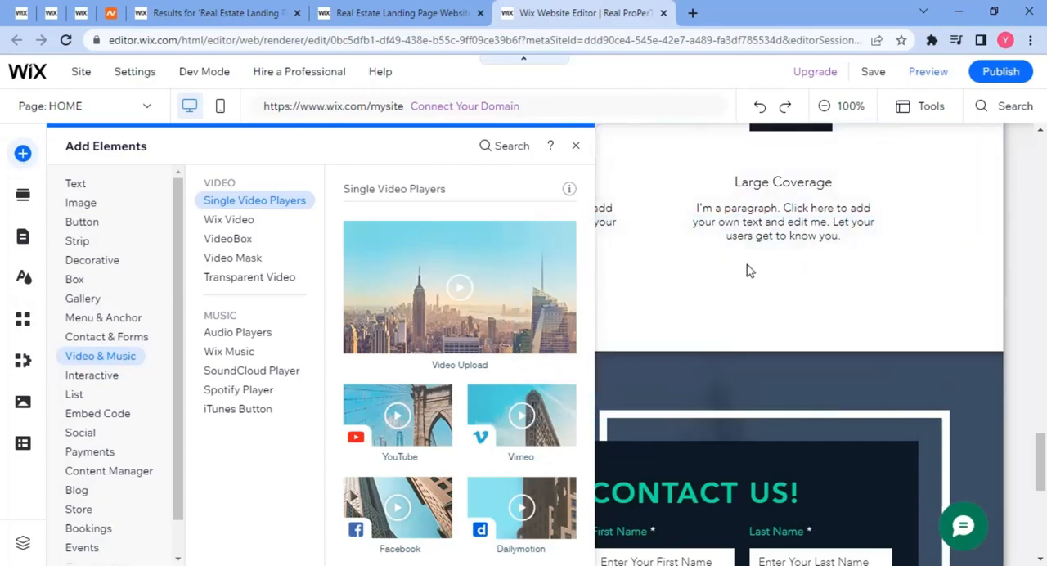
pyautogui.click(736, 271)
pyautogui.scroll(3, 614, 349)
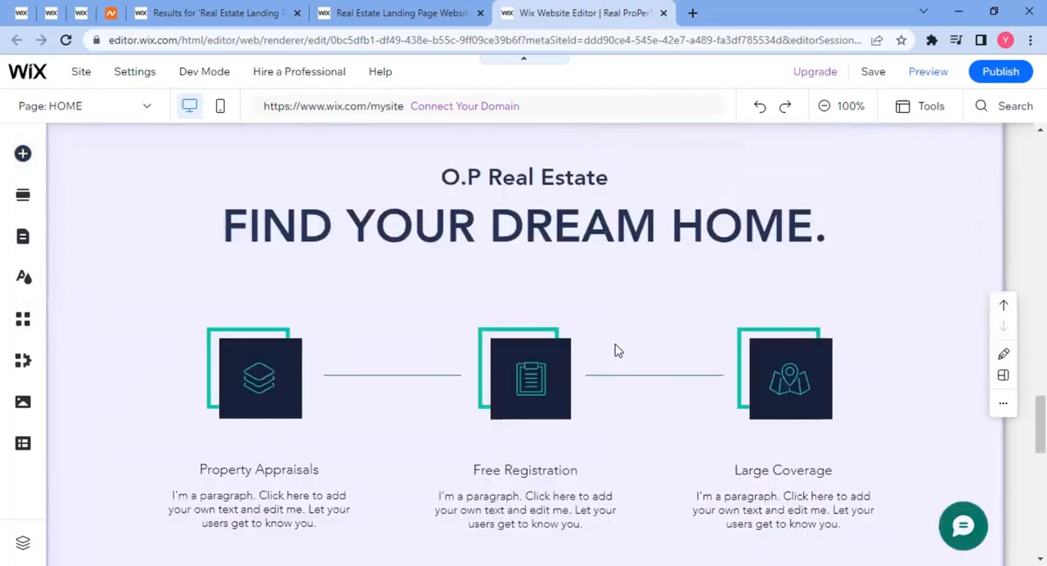
pyautogui.scroll(-3, 614, 350)
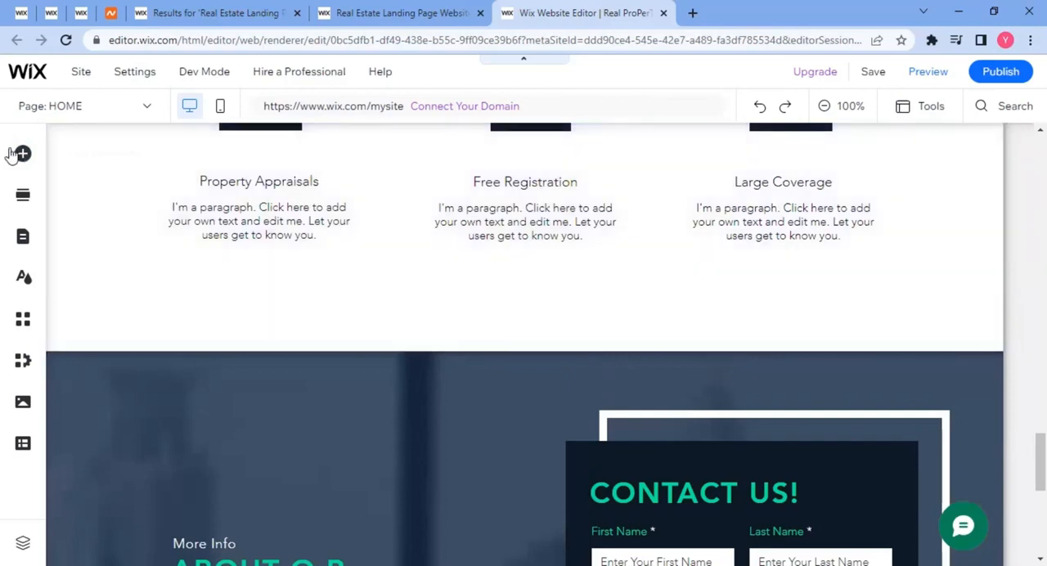
# Add a single video player beneath the Free Registration and Large Coverage texts, across the features section's lower edge.
pyautogui.click(23, 154)
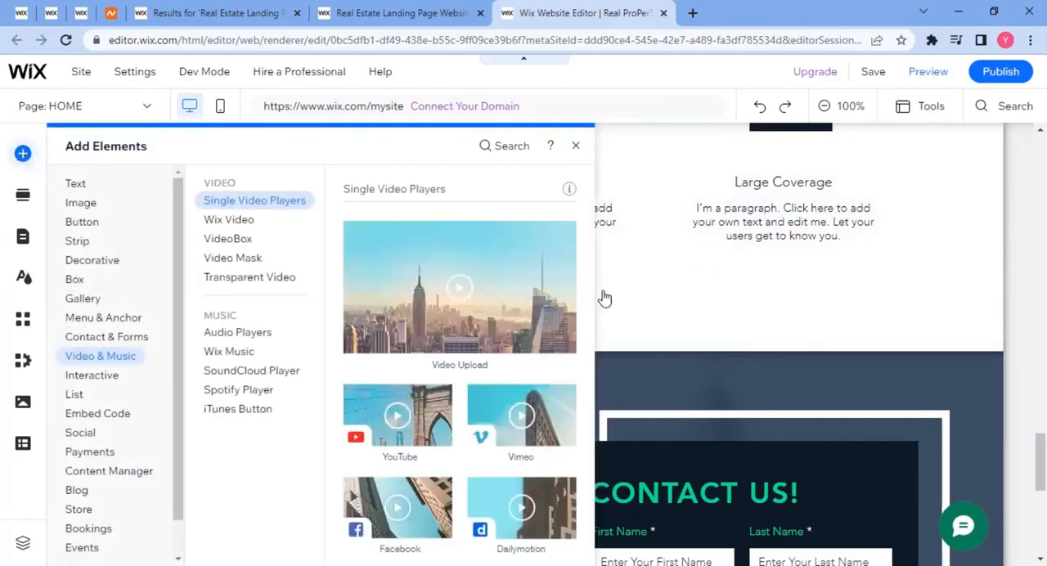
pyautogui.moveTo(802, 339); pyautogui.dragTo(676, 339)
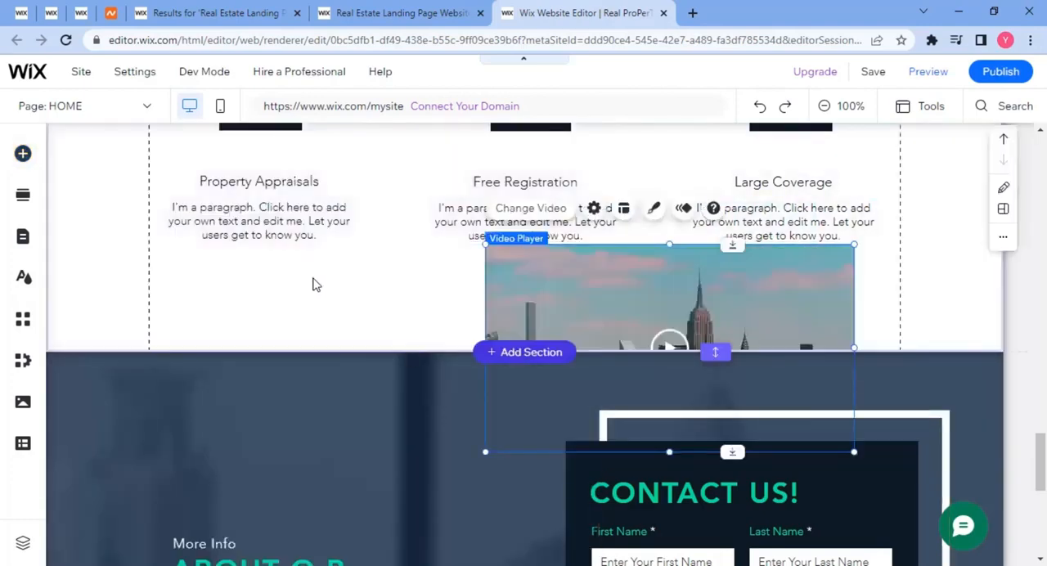
pyautogui.scroll(1, 313, 284)
pyautogui.scroll(-2, 390, 269)
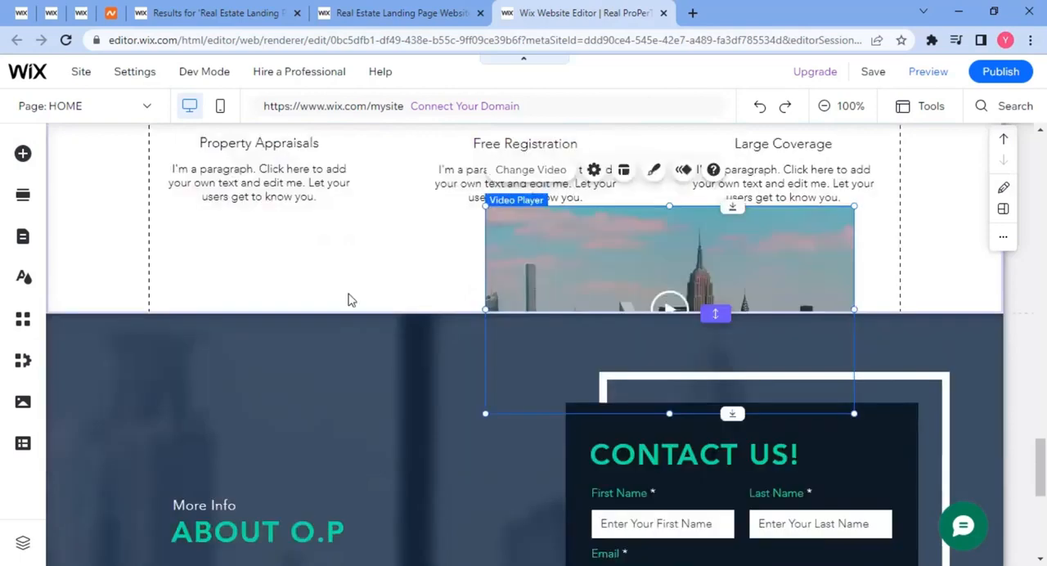
# Nudge the footer strip up slightly and extend the features section downward to a height of 972 px.
pyautogui.scroll(-1, 348, 300)
pyautogui.click(469, 294)
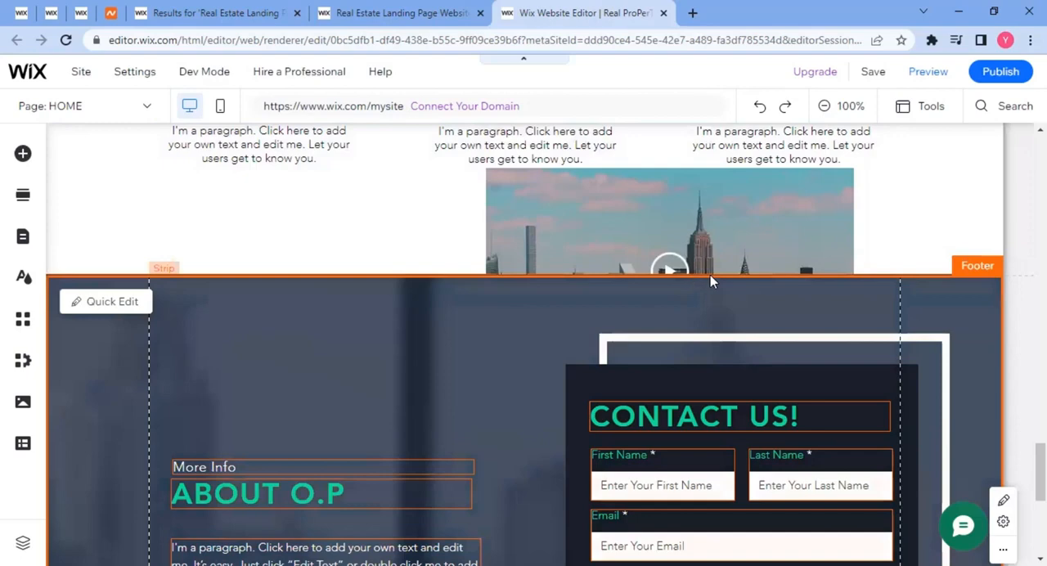
pyautogui.click(710, 295)
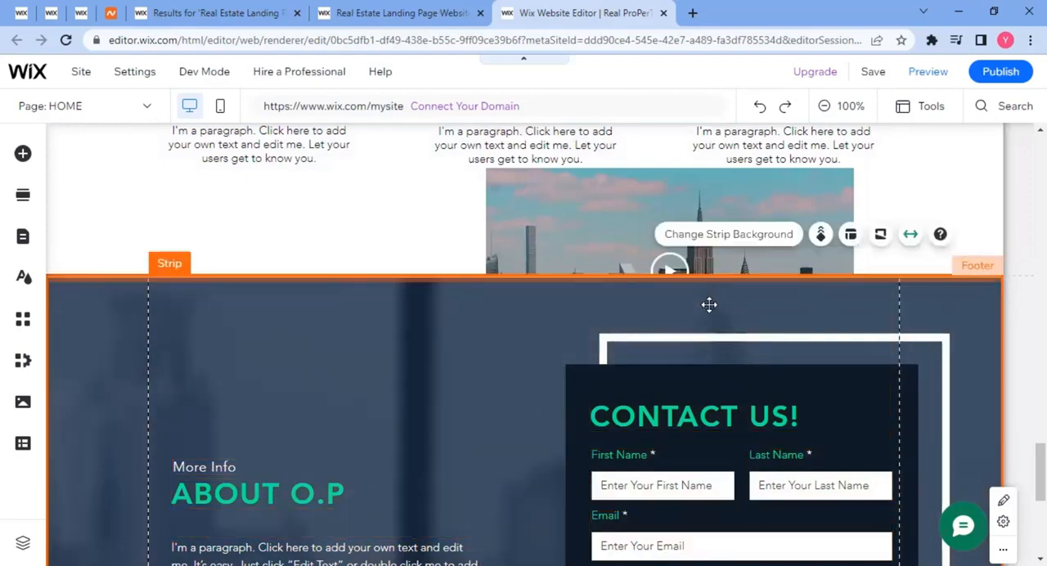
pyautogui.moveTo(709, 305); pyautogui.dragTo(709, 302)
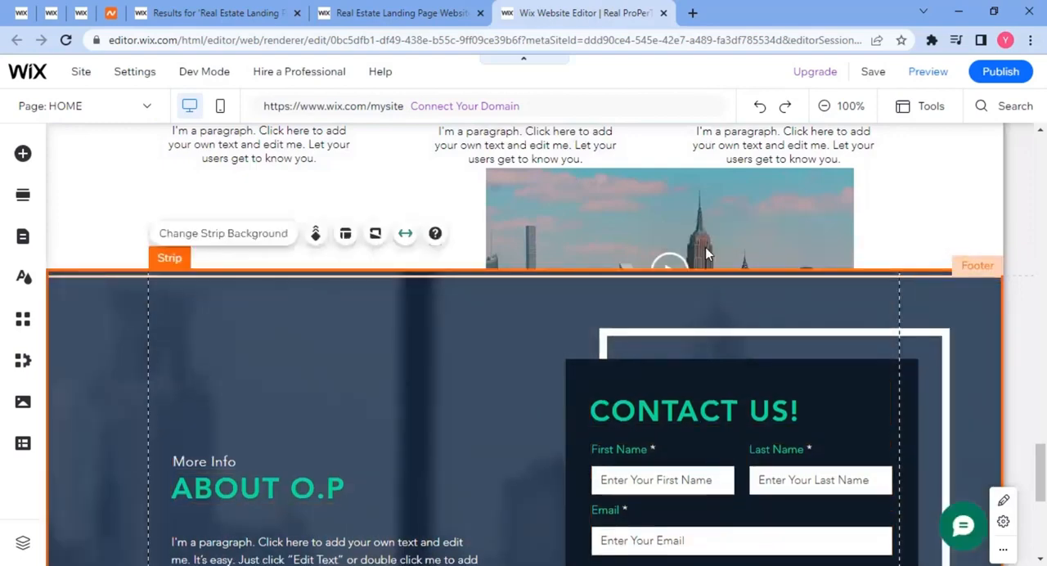
pyautogui.scroll(3, 705, 246)
pyautogui.scroll(-2, 719, 402)
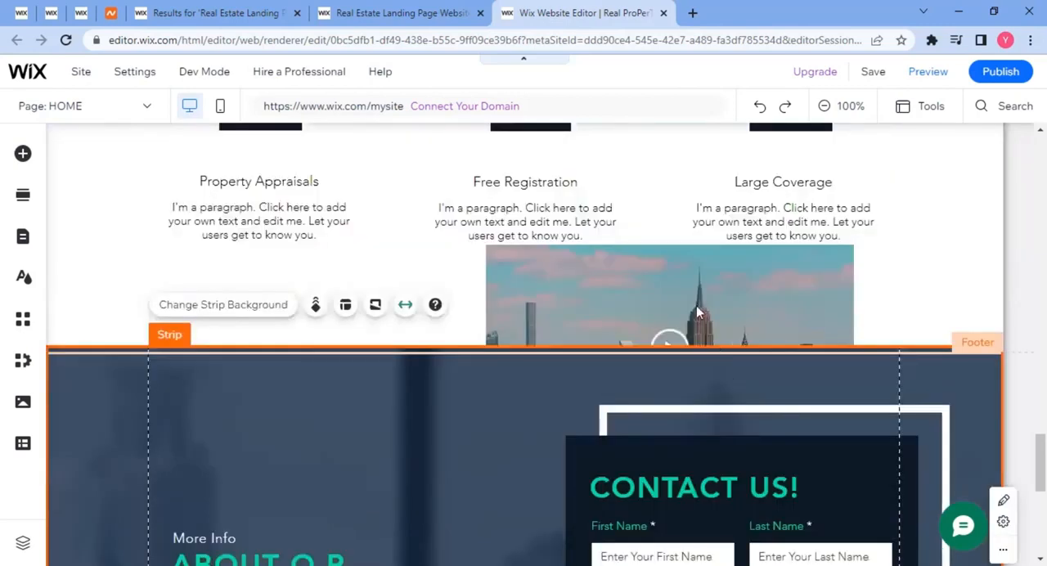
pyautogui.moveTo(714, 352); pyautogui.dragTo(703, 540)
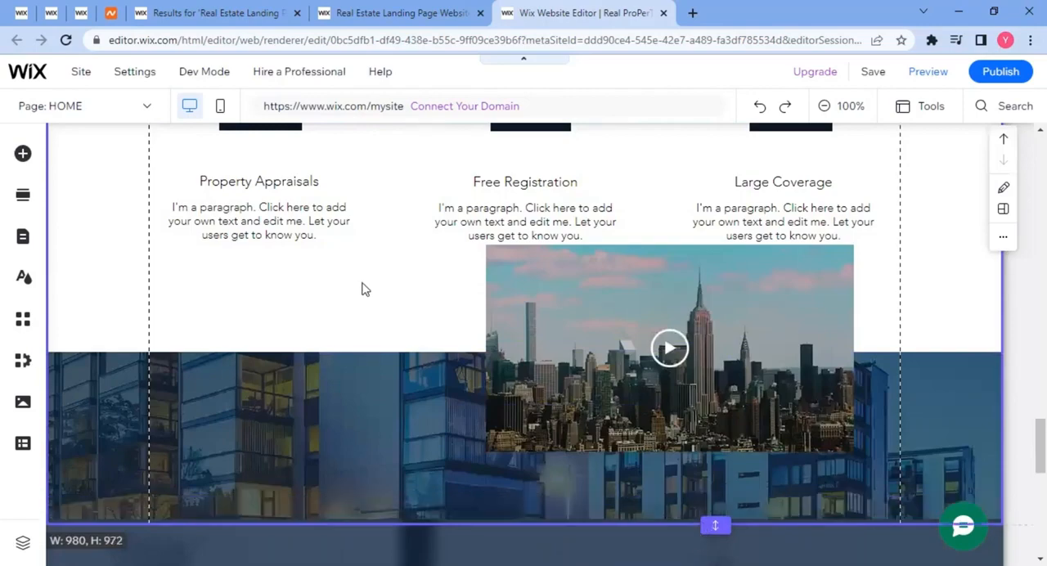
# Move the video player to about x 271, y 3181, centred below the three feature texts.
pyautogui.scroll(-3, 589, 295)
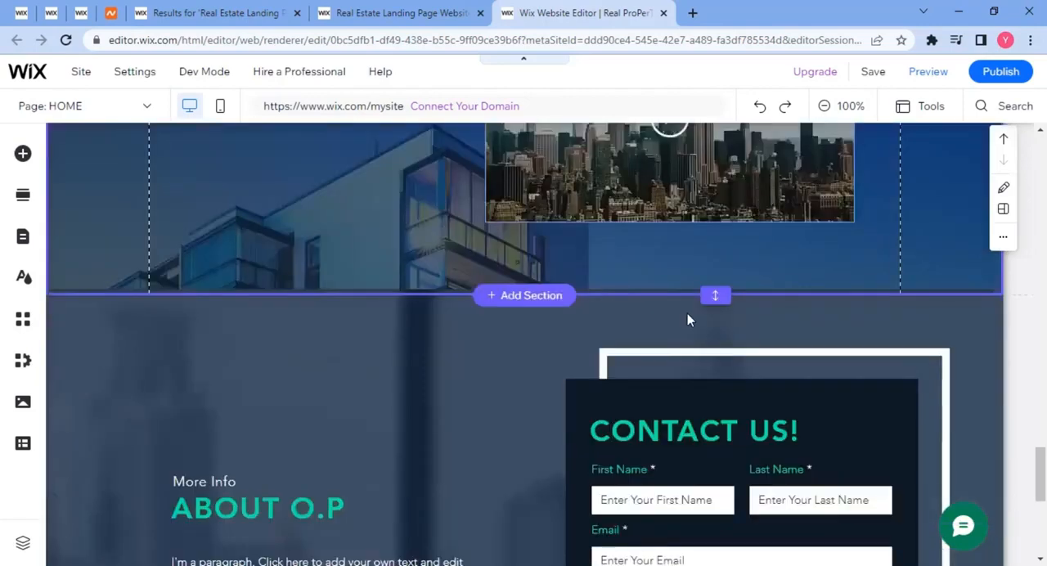
pyautogui.scroll(3, 687, 313)
pyautogui.click(538, 314)
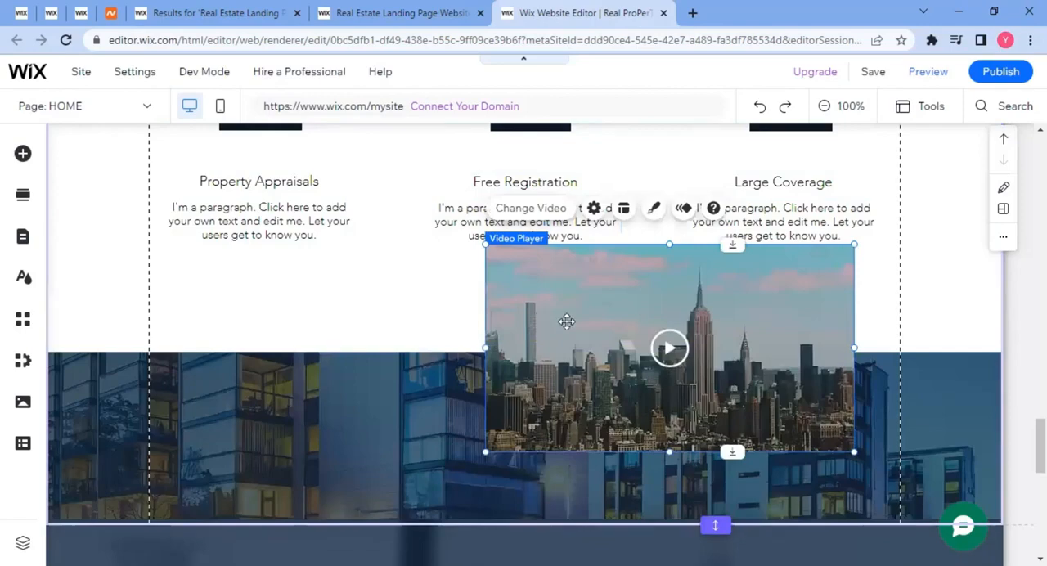
pyautogui.moveTo(566, 321); pyautogui.dragTo(411, 332)
pyautogui.moveTo(566, 321); pyautogui.dragTo(597, 328)
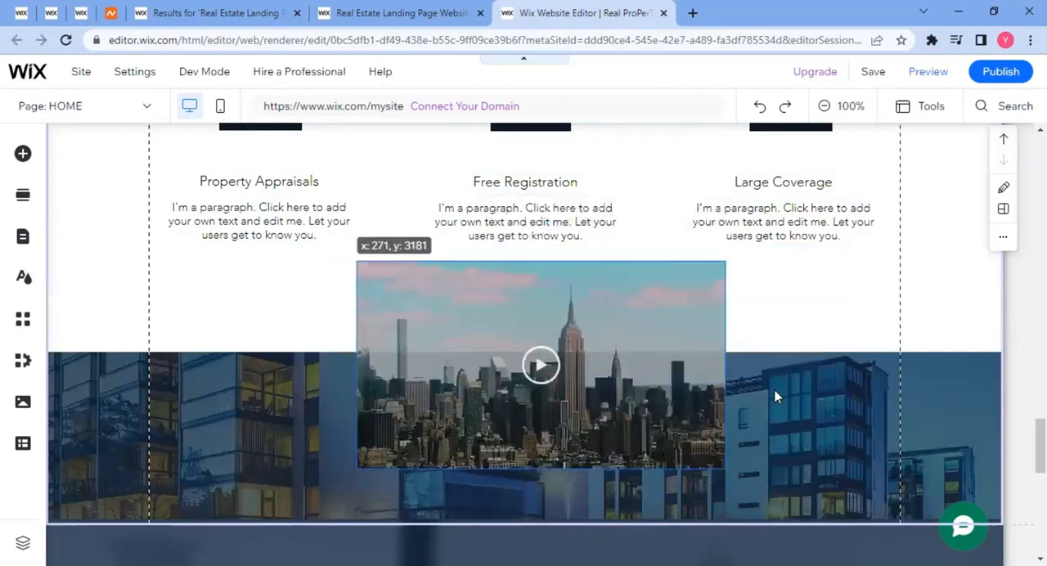
pyautogui.click(300, 377)
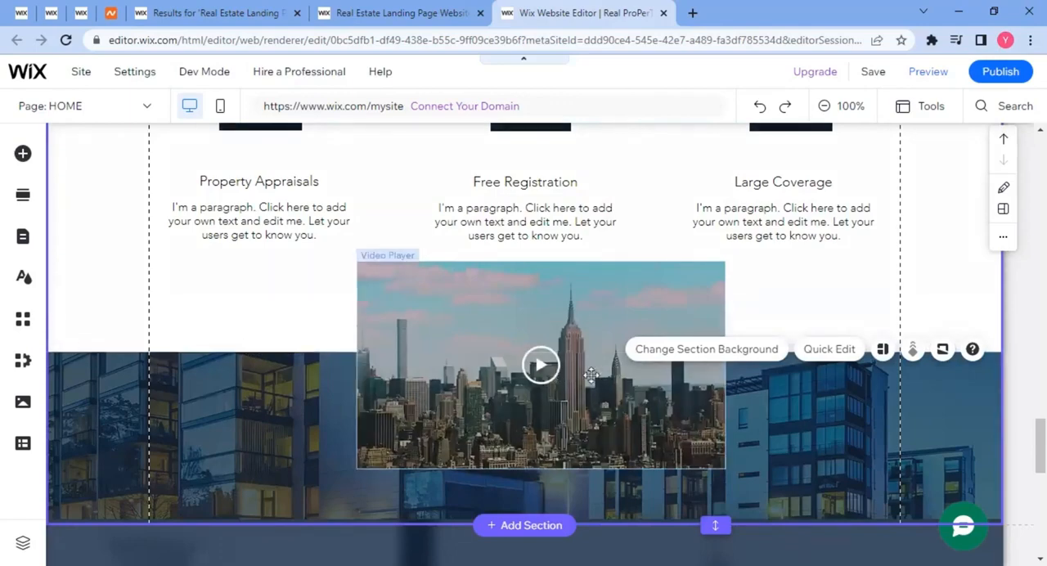
# Move the video player down until its bottom edge meets the lower edge of the features section.
pyautogui.click(590, 376)
pyautogui.moveTo(587, 379); pyautogui.dragTo(437, 385)
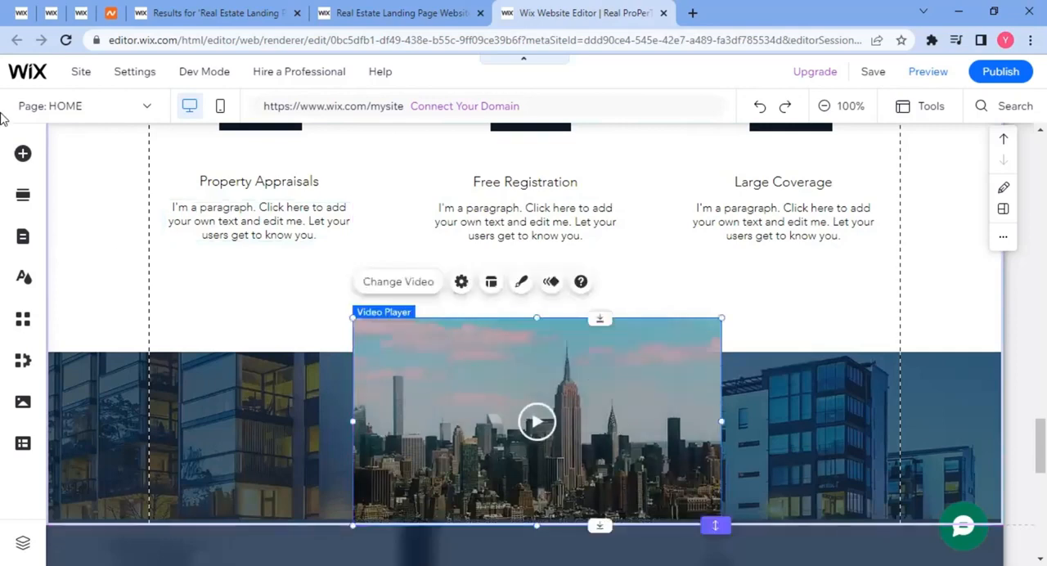
pyautogui.click(23, 154)
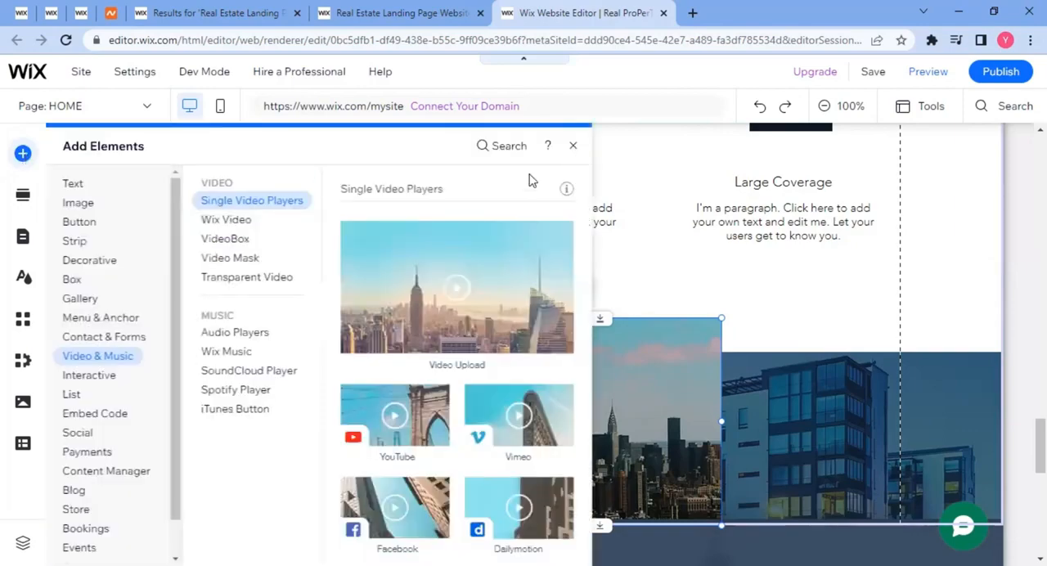
pyautogui.click(572, 145)
# Review the home page's header, contact form, property info, map and photo gallery sections.
pyautogui.scroll(-10, 102, 275)
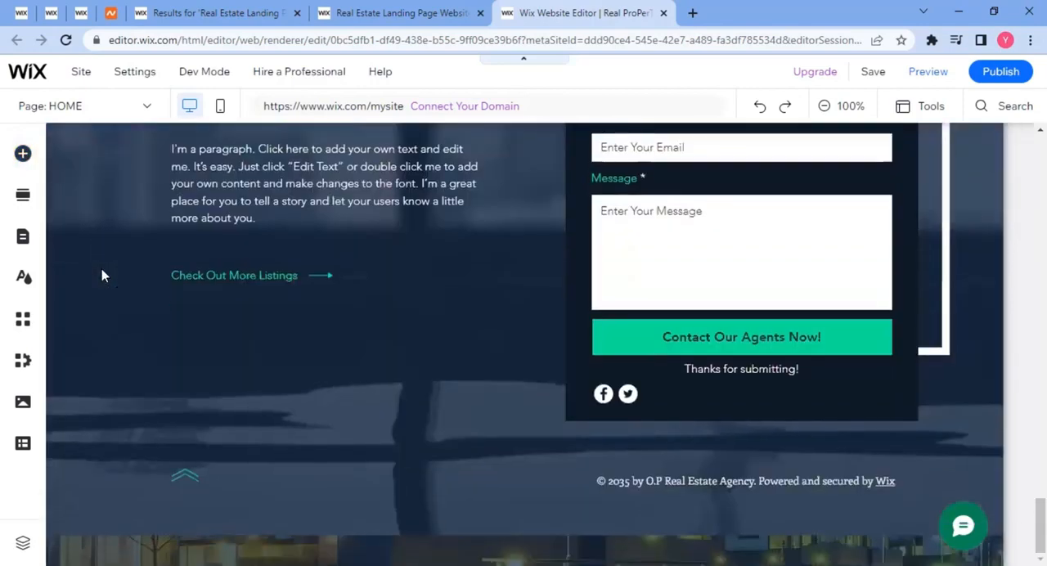
pyautogui.scroll(15, 102, 276)
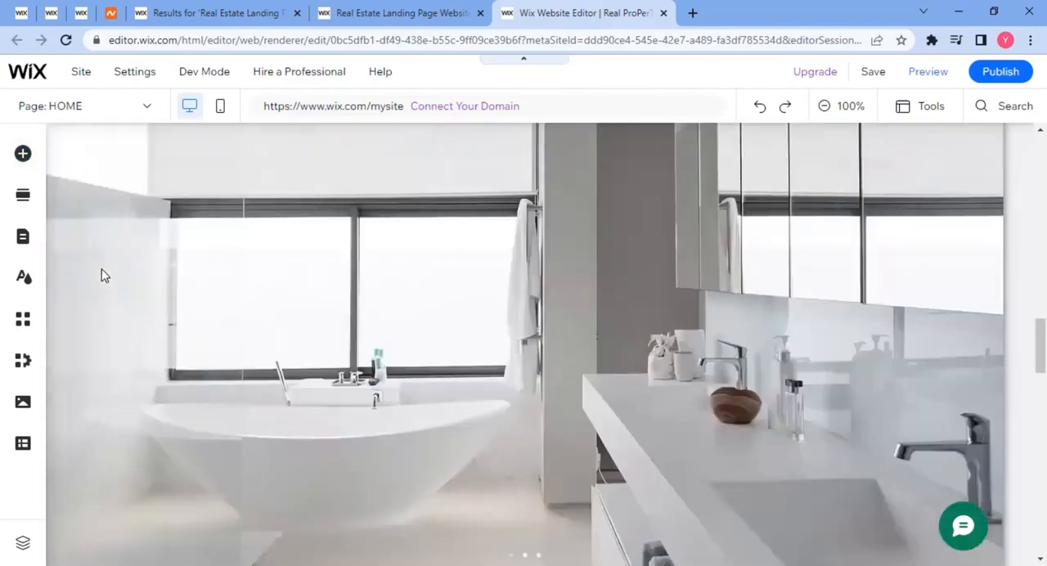
pyautogui.scroll(10, 101, 275)
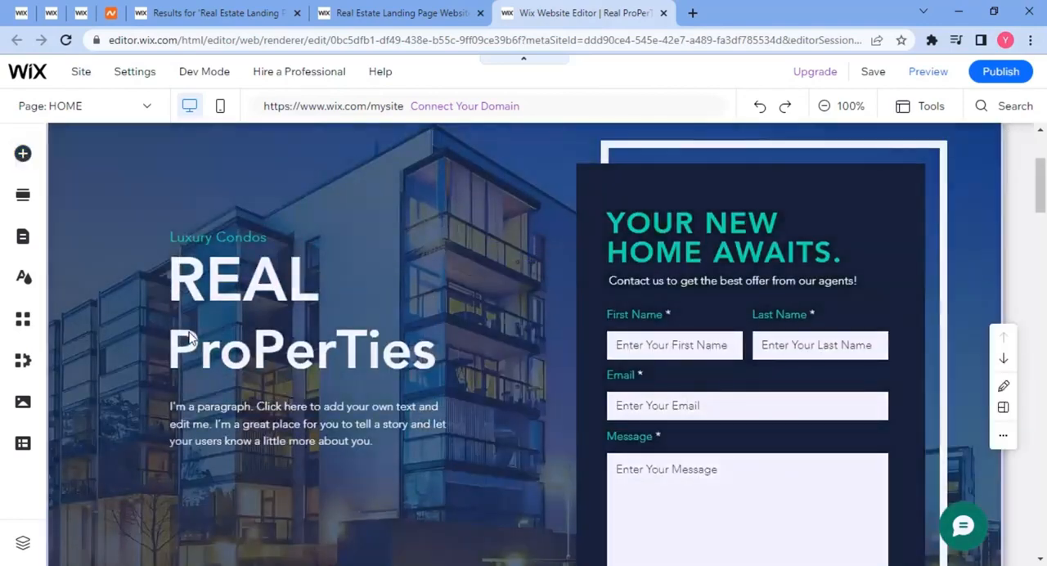
pyautogui.scroll(3, 180, 313)
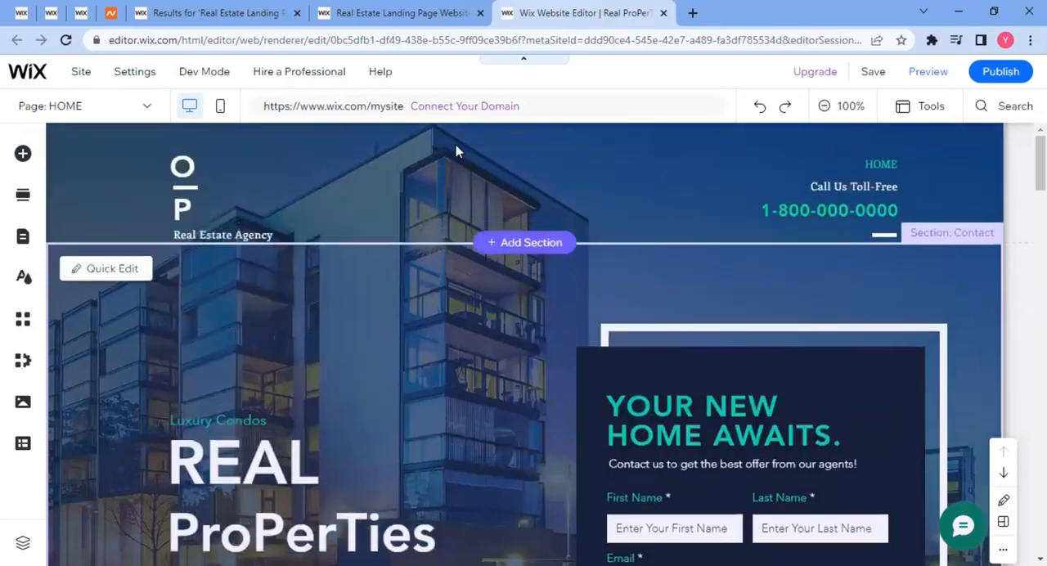
pyautogui.click(261, 170)
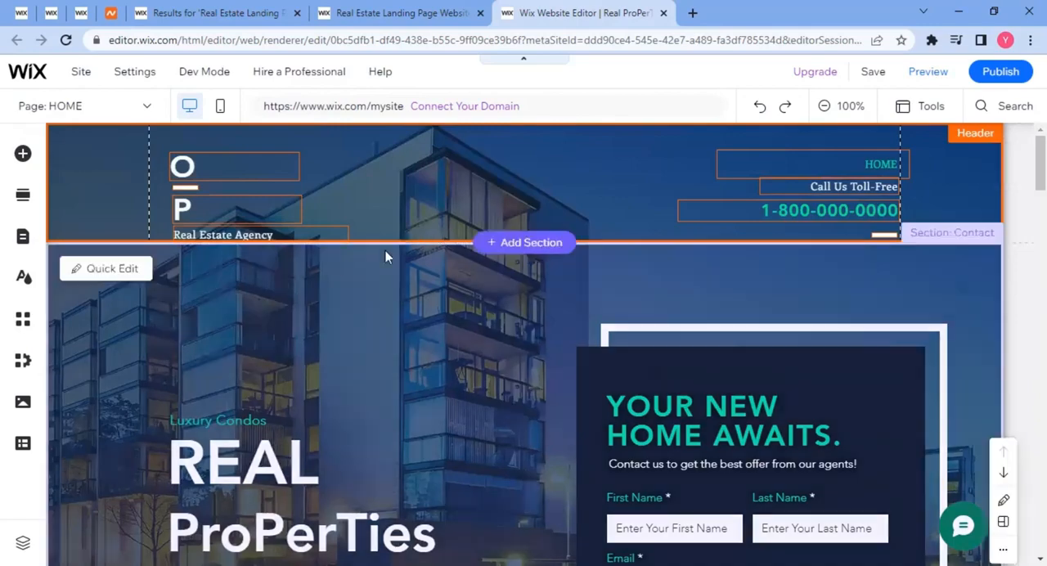
pyautogui.scroll(-2, 142, 219)
pyautogui.scroll(-10, 315, 339)
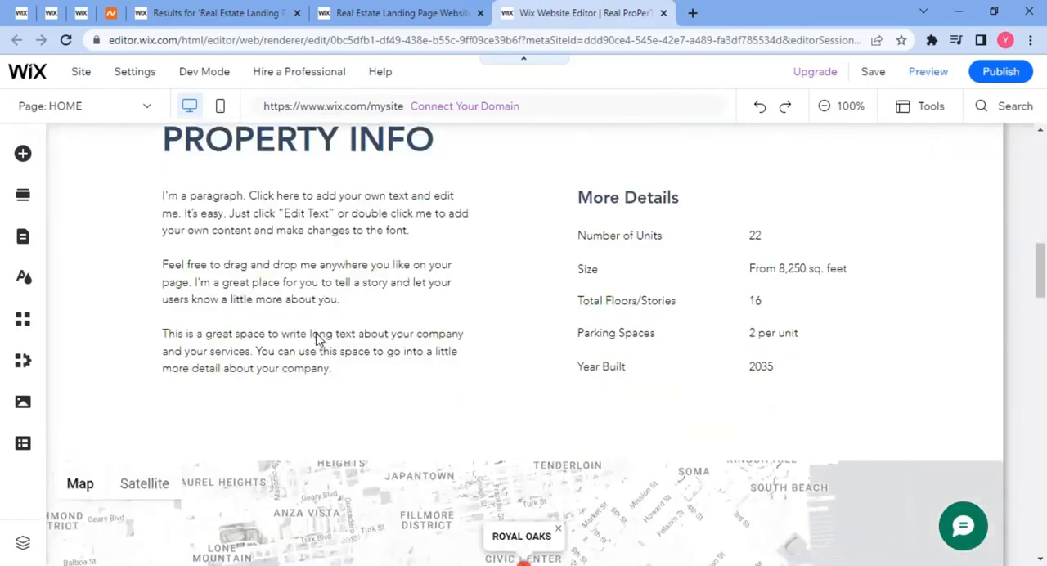
pyautogui.scroll(-5, 319, 339)
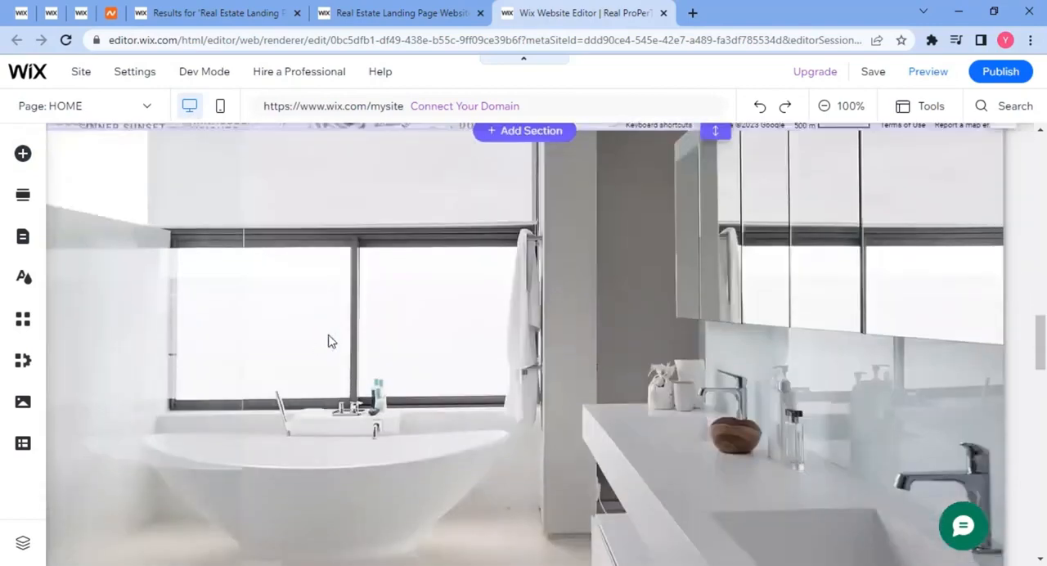
pyautogui.scroll(5, 331, 341)
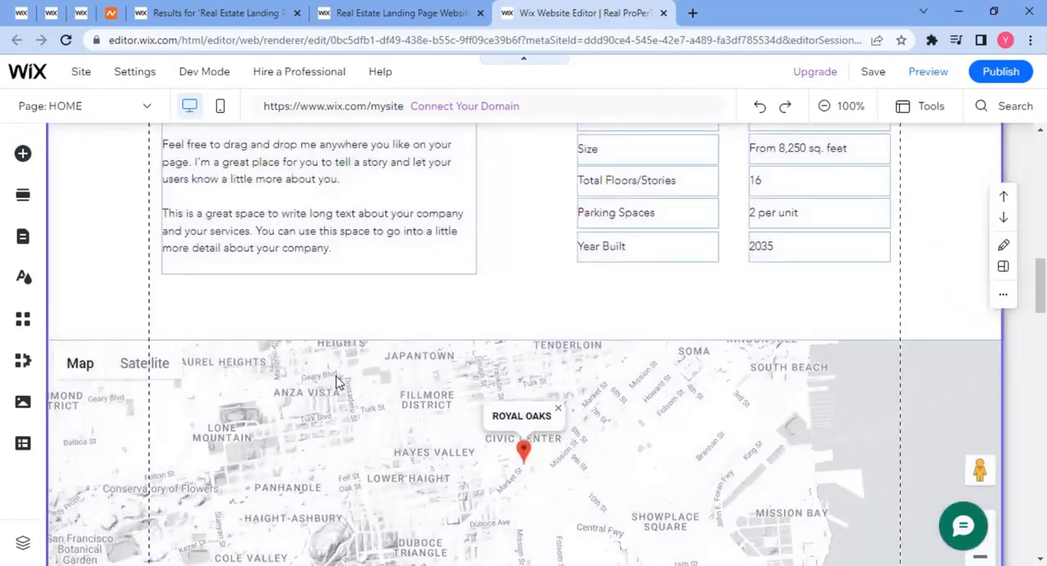
pyautogui.scroll(-2, 373, 378)
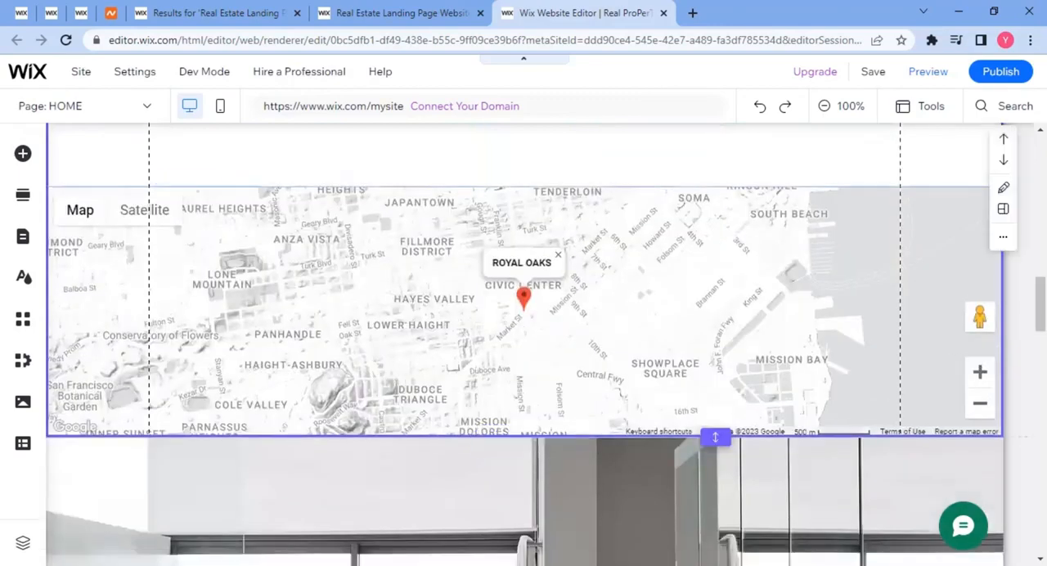
pyautogui.scroll(1, 986, 264)
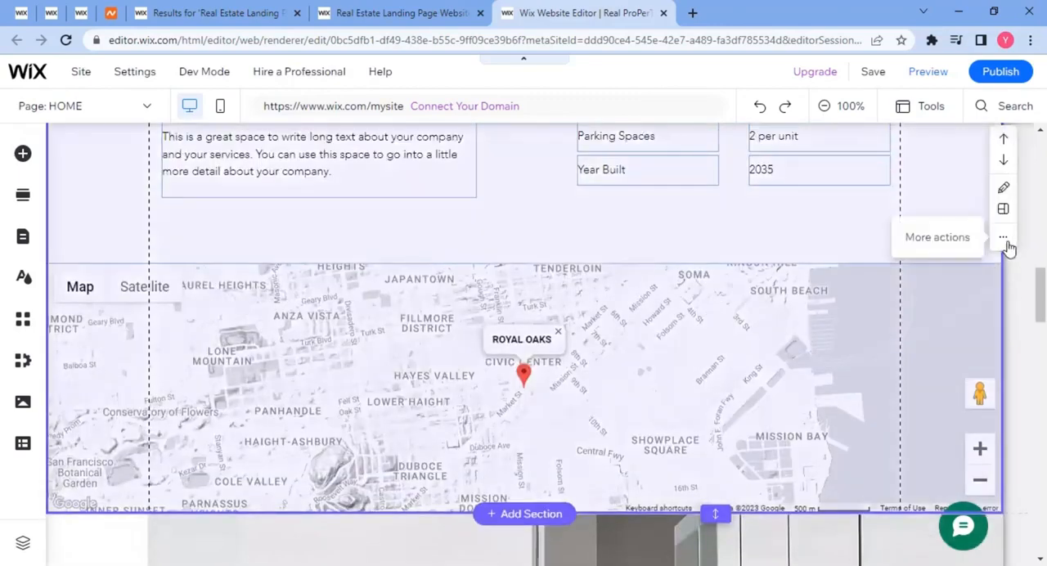
# Look through the additional actions available for the section containing the property info and map.
pyautogui.click(1004, 239)
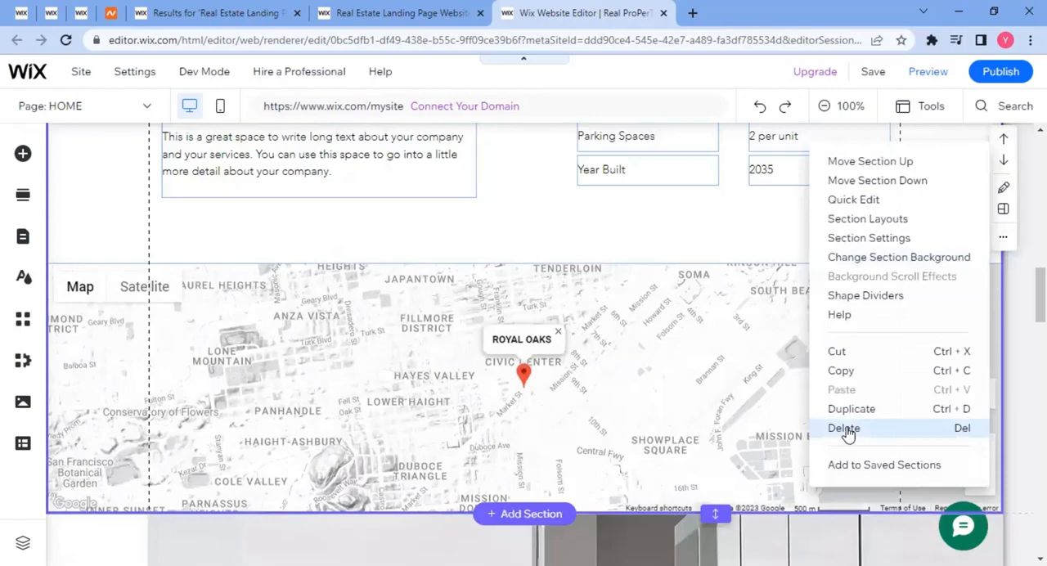
pyautogui.click(846, 428)
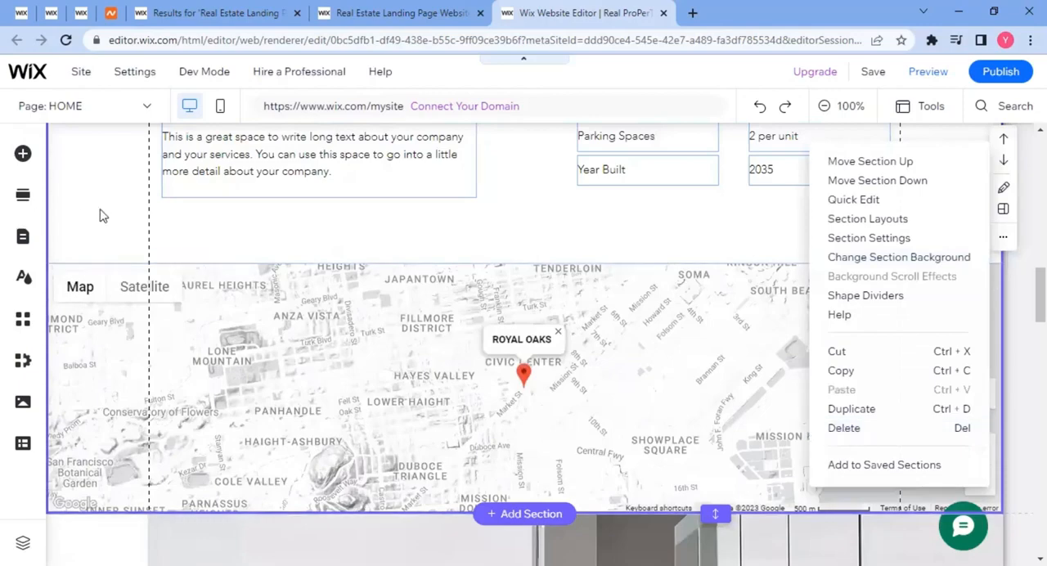
pyautogui.scroll(10, 100, 209)
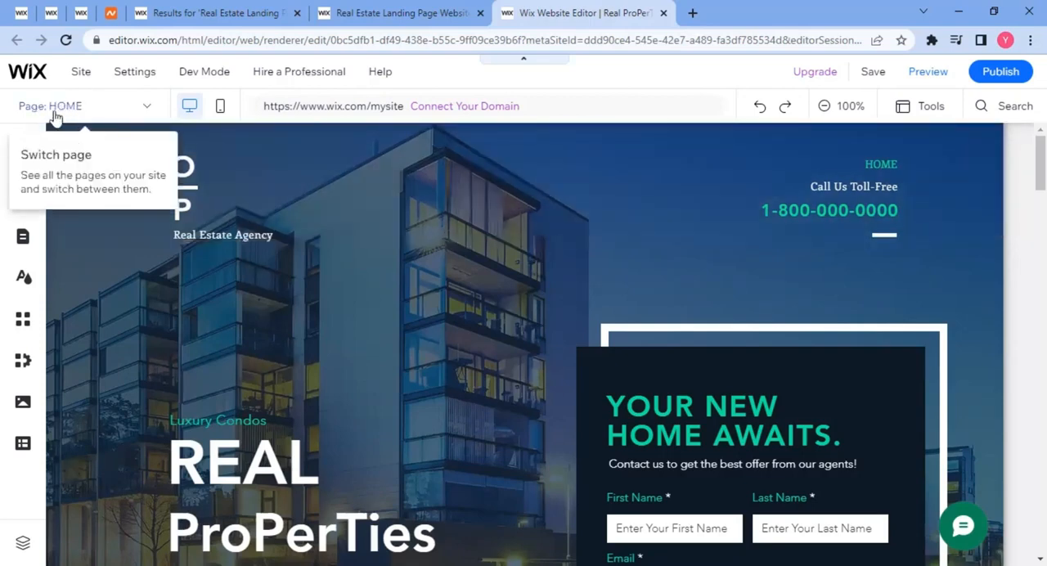
# Add a new Contact page to the site using the Visual layout, and dismiss the logged-out notice.
pyautogui.click(80, 113)
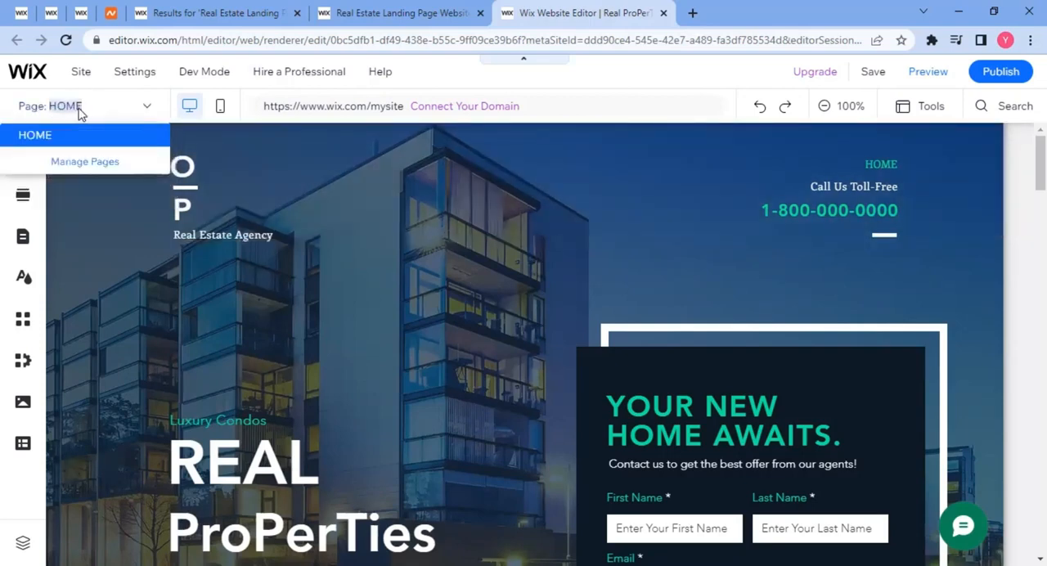
pyautogui.click(80, 164)
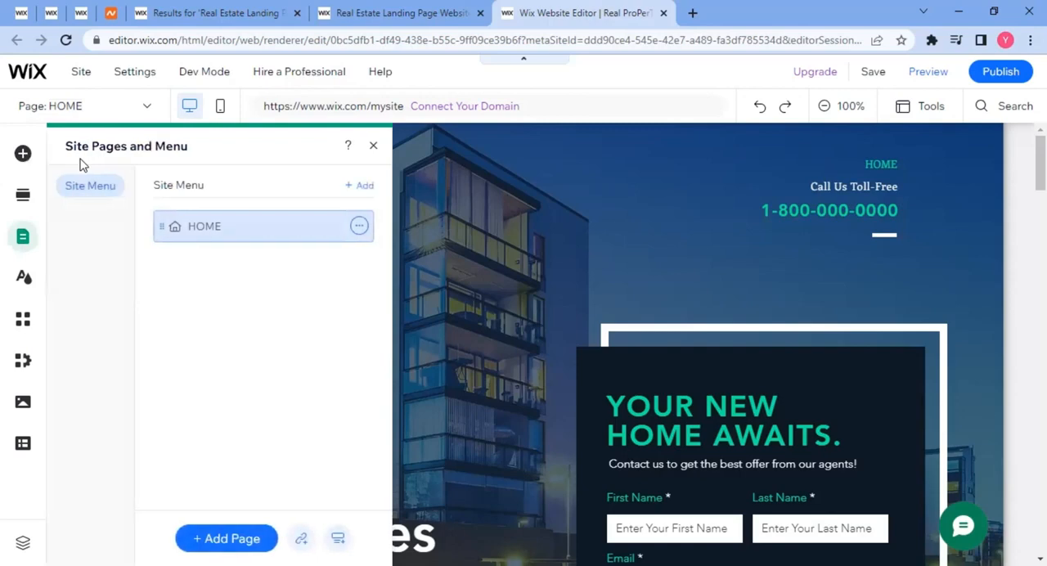
pyautogui.click(222, 544)
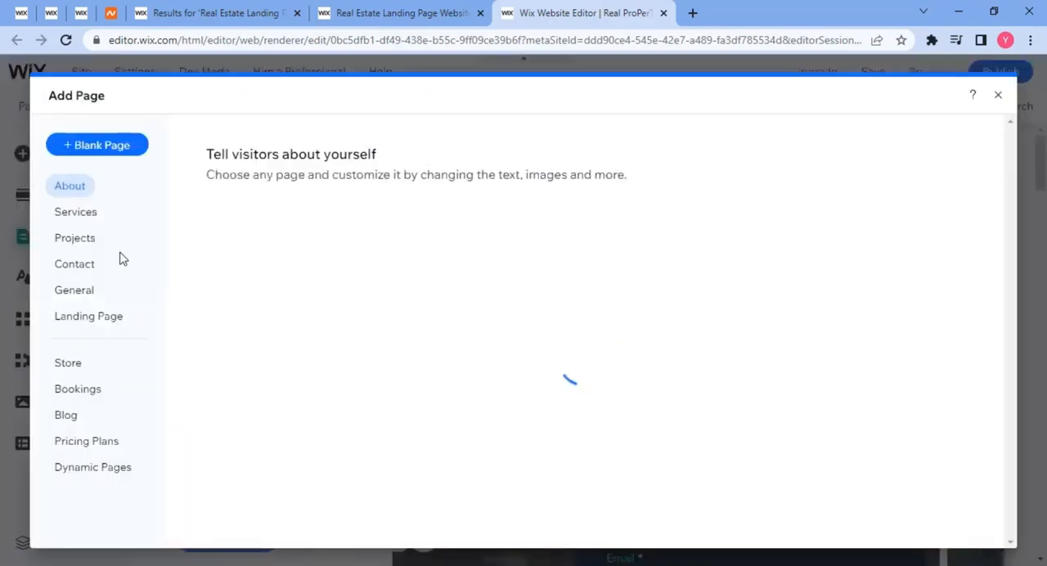
pyautogui.click(73, 268)
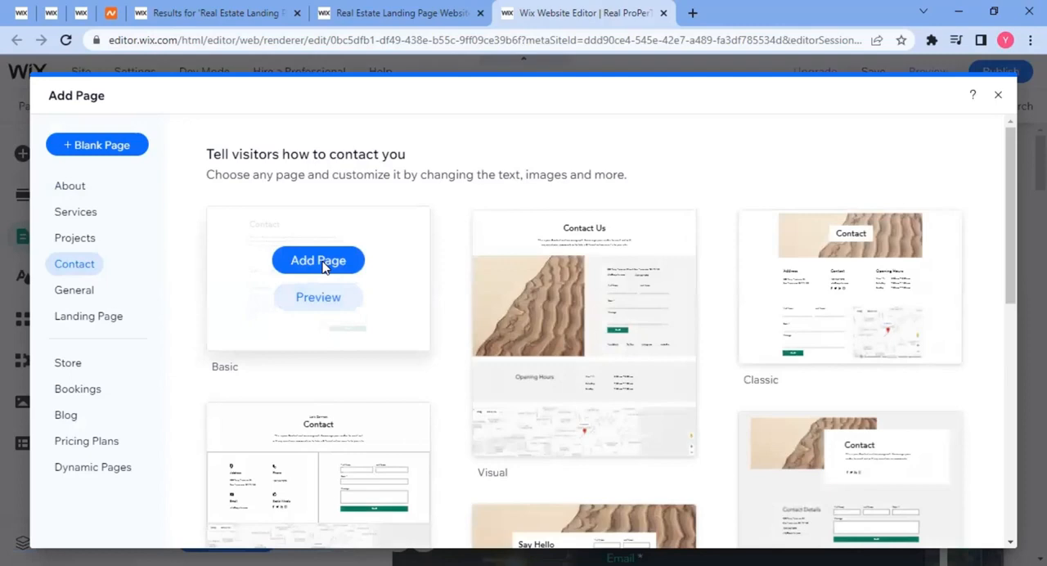
pyautogui.moveTo(605, 267)
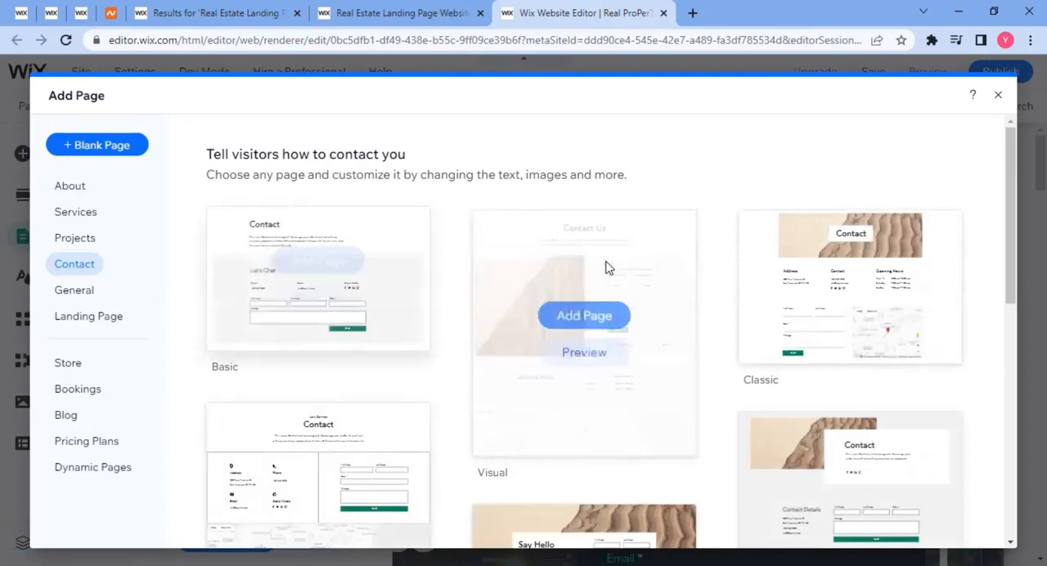
pyautogui.click(582, 315)
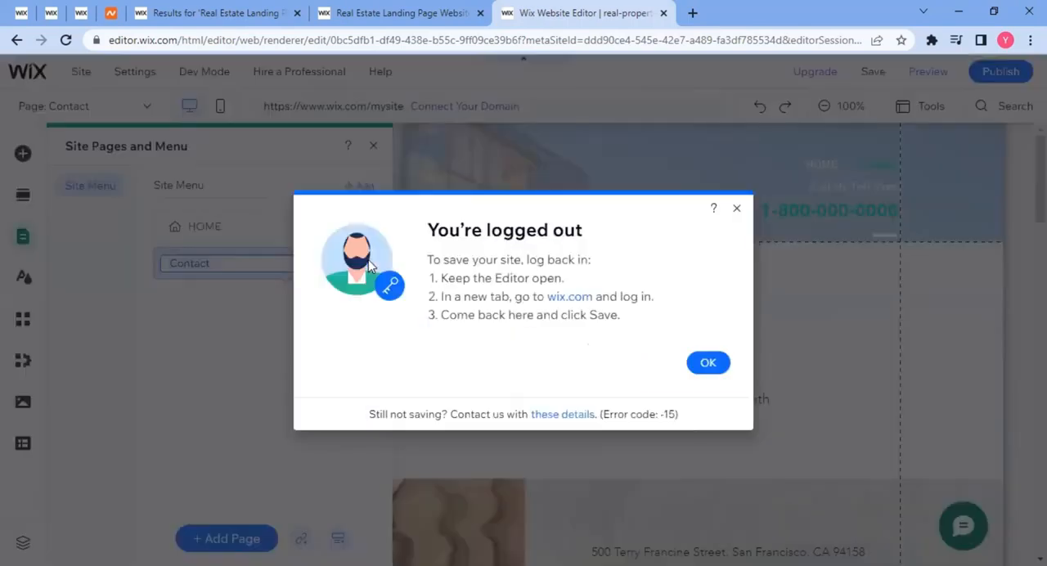
pyautogui.click(736, 210)
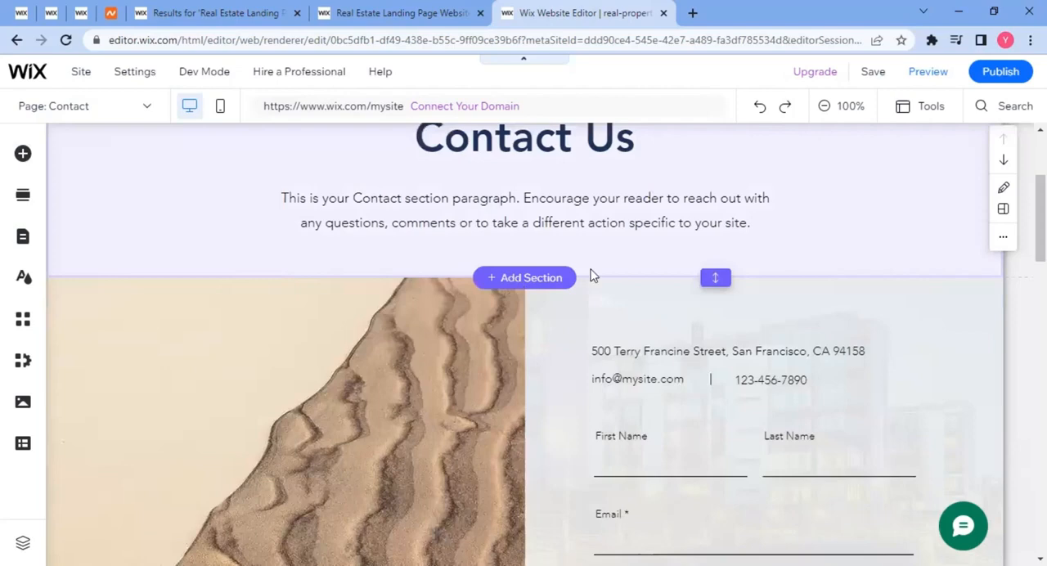
# Examine the new Contact page from its header and intro text through the form, social links and map.
pyautogui.scroll(2, 594, 276)
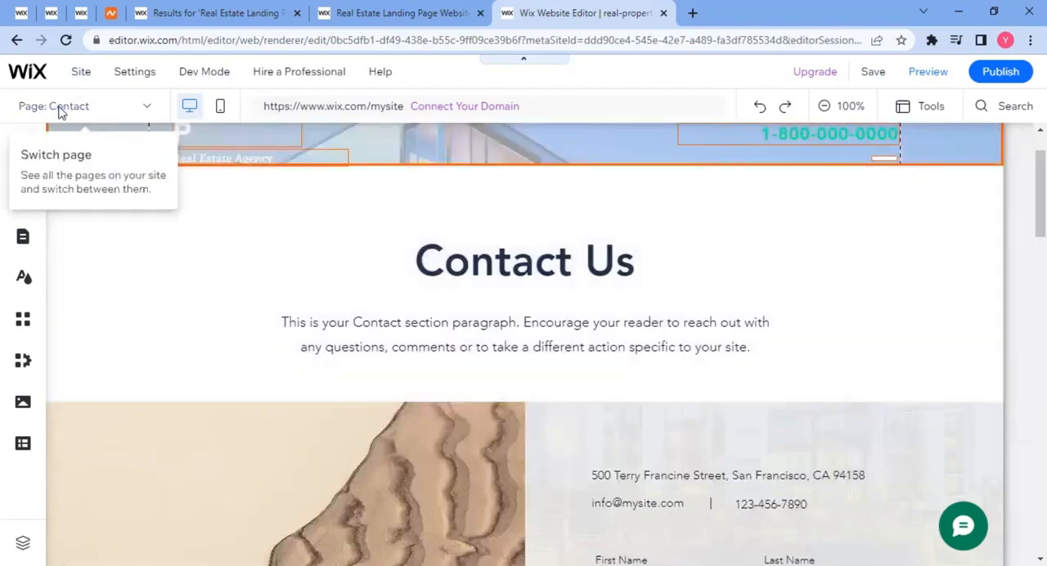
pyautogui.click(59, 112)
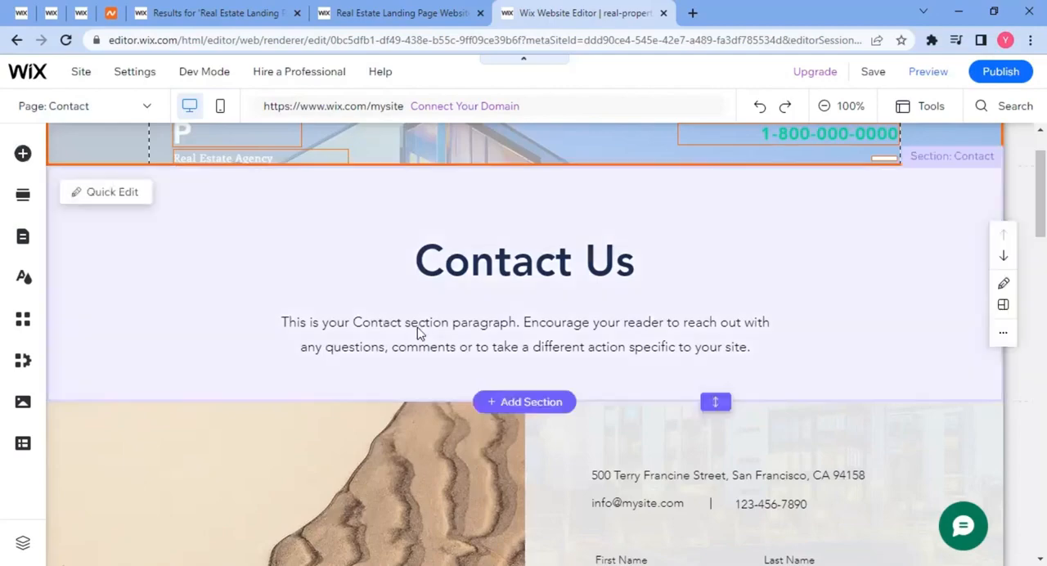
pyautogui.scroll(1, 418, 334)
pyautogui.scroll(-3, 429, 343)
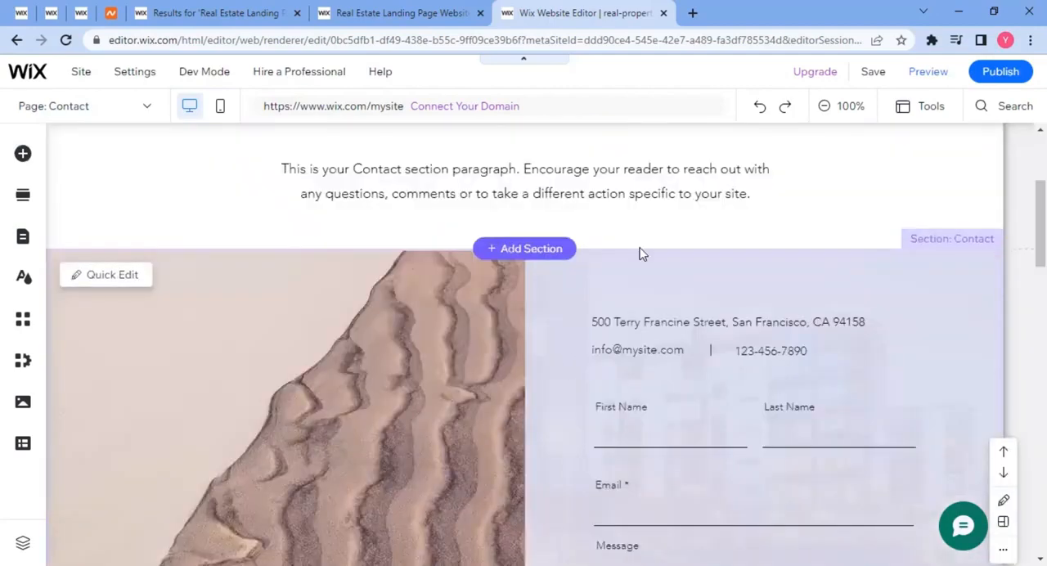
pyautogui.scroll(-2, 621, 188)
pyautogui.scroll(-1, 510, 296)
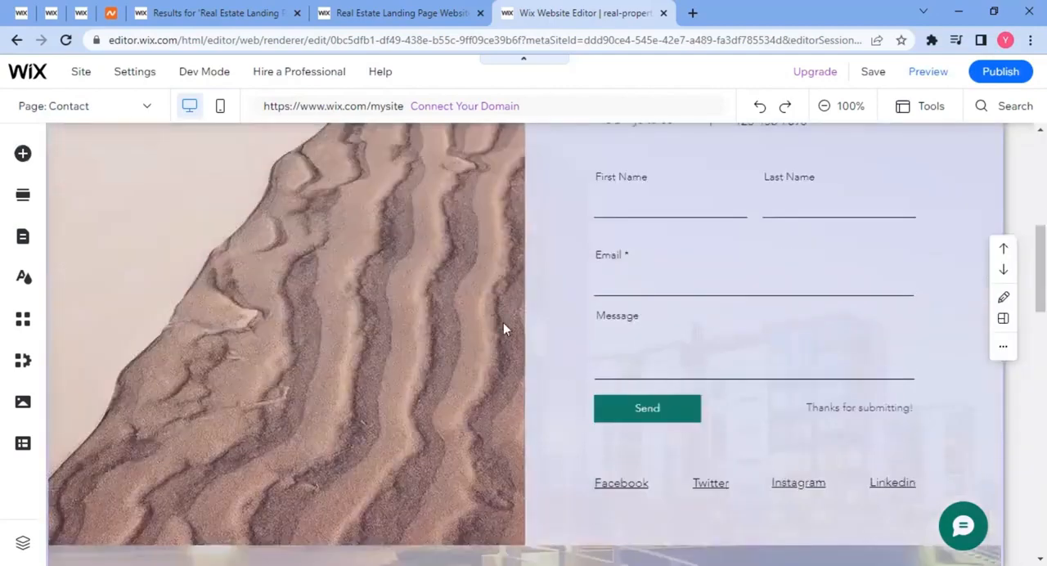
pyautogui.scroll(-5, 503, 323)
pyautogui.scroll(-2, 370, 321)
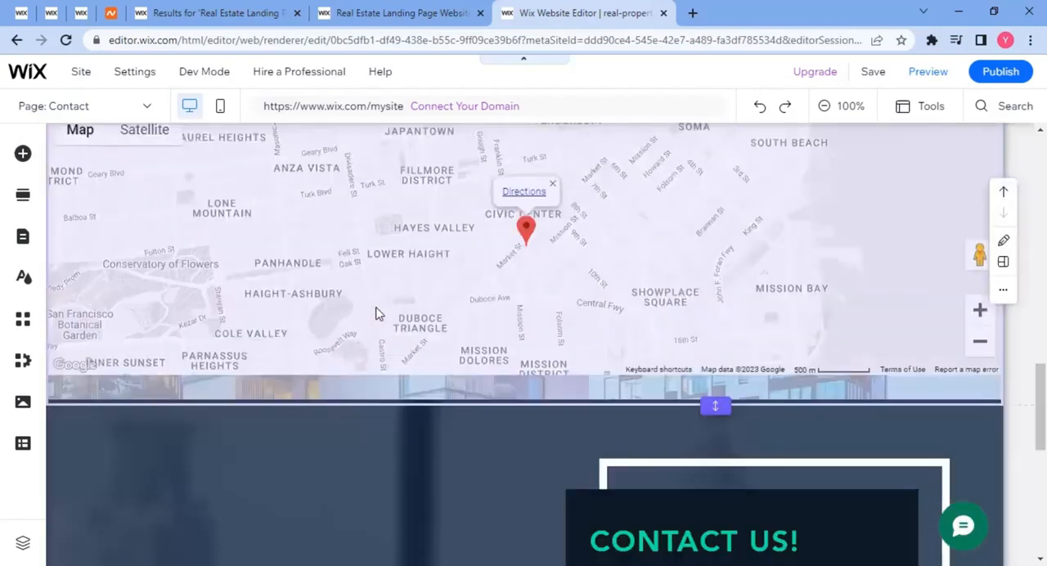
pyautogui.scroll(-3, 377, 313)
pyautogui.scroll(3, 390, 325)
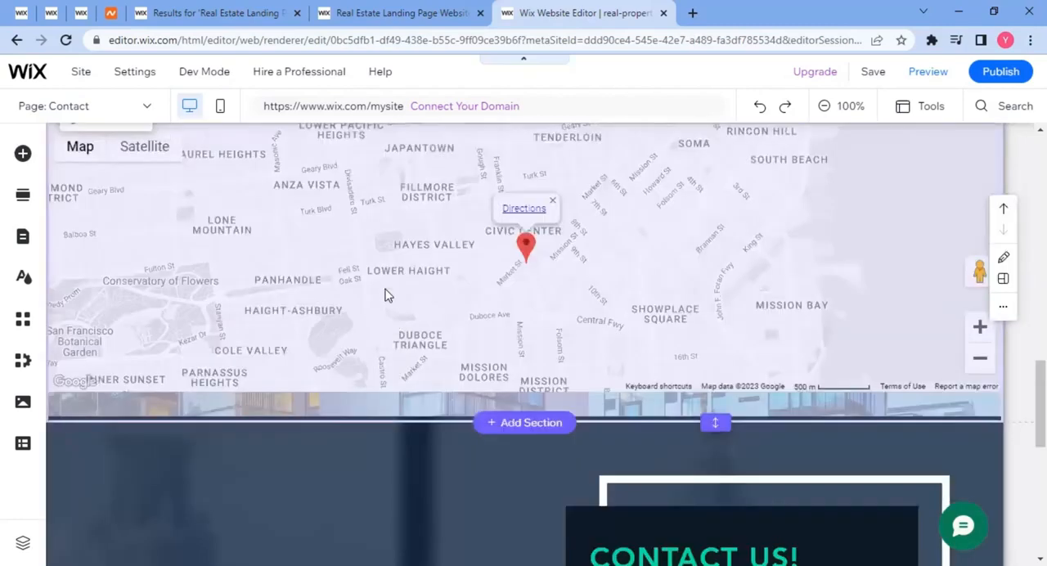
pyautogui.scroll(5, 387, 303)
pyautogui.scroll(1, 410, 316)
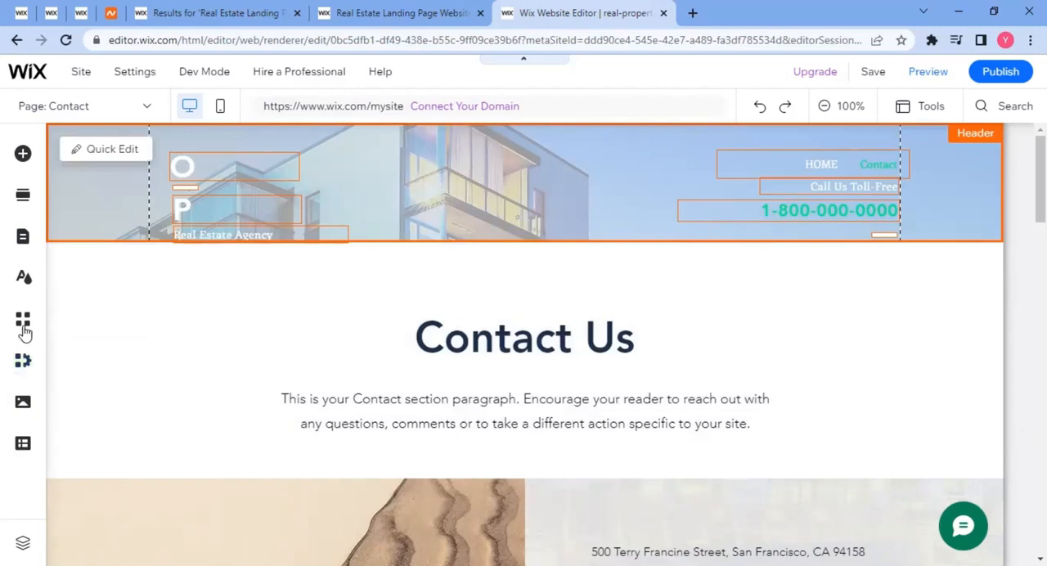
# Open the Wix App Market, dismissing the error notice, and browse its recommended, trending and business solution apps.
pyautogui.click(24, 327)
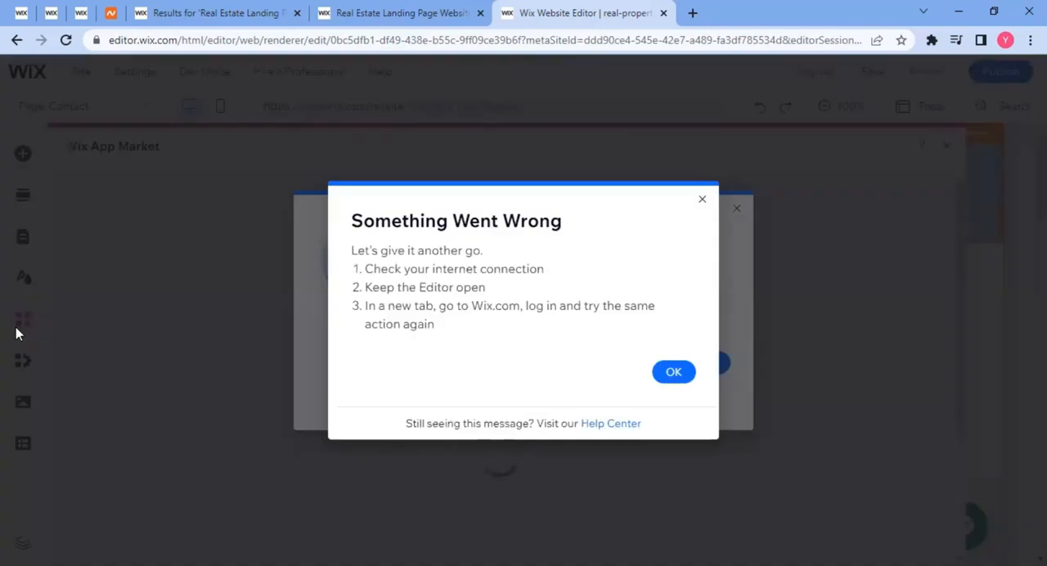
pyautogui.click(673, 375)
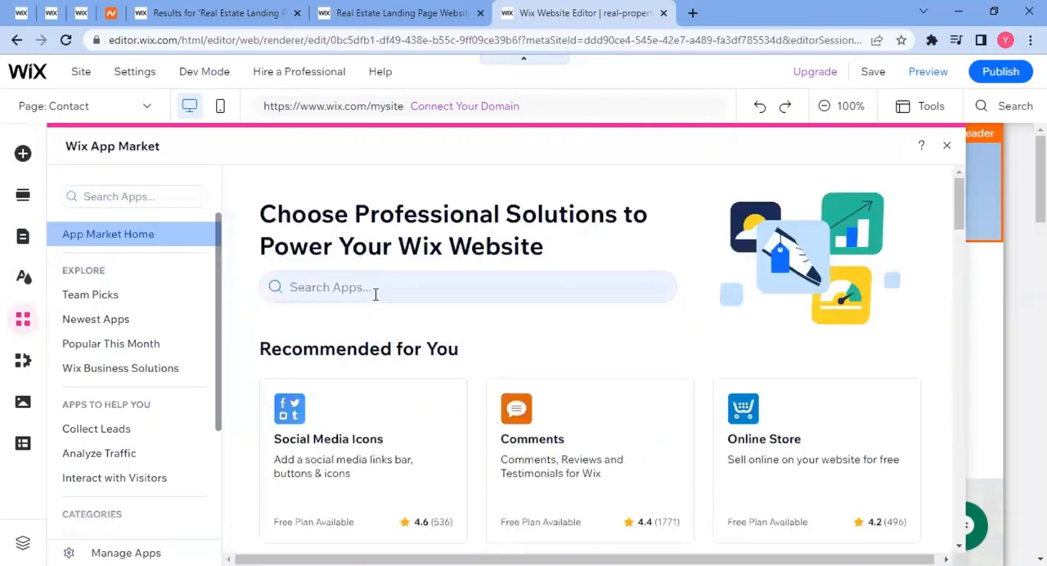
pyautogui.scroll(-3, 374, 295)
pyautogui.scroll(1, 360, 246)
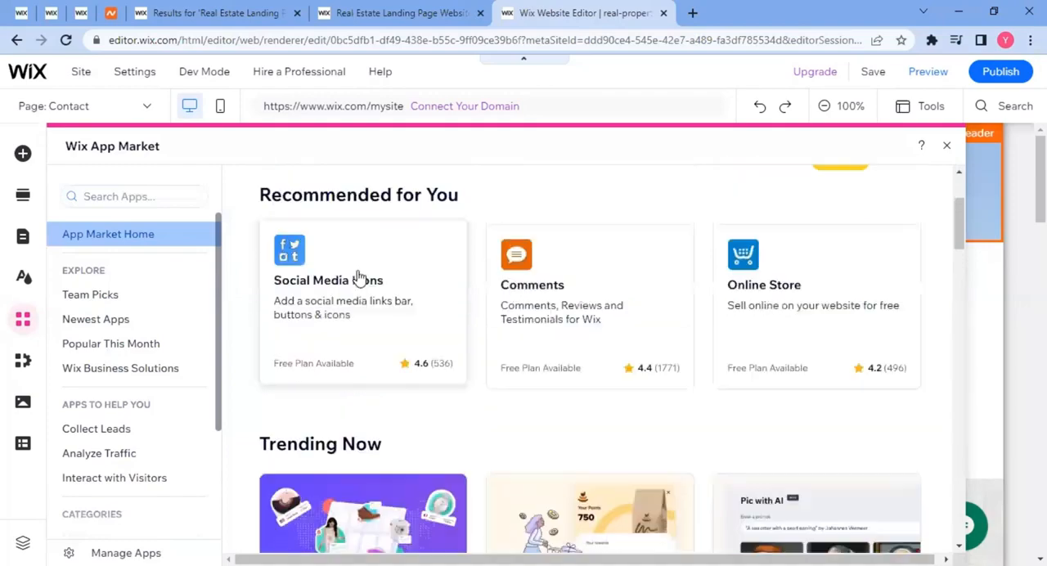
pyautogui.scroll(-6, 696, 355)
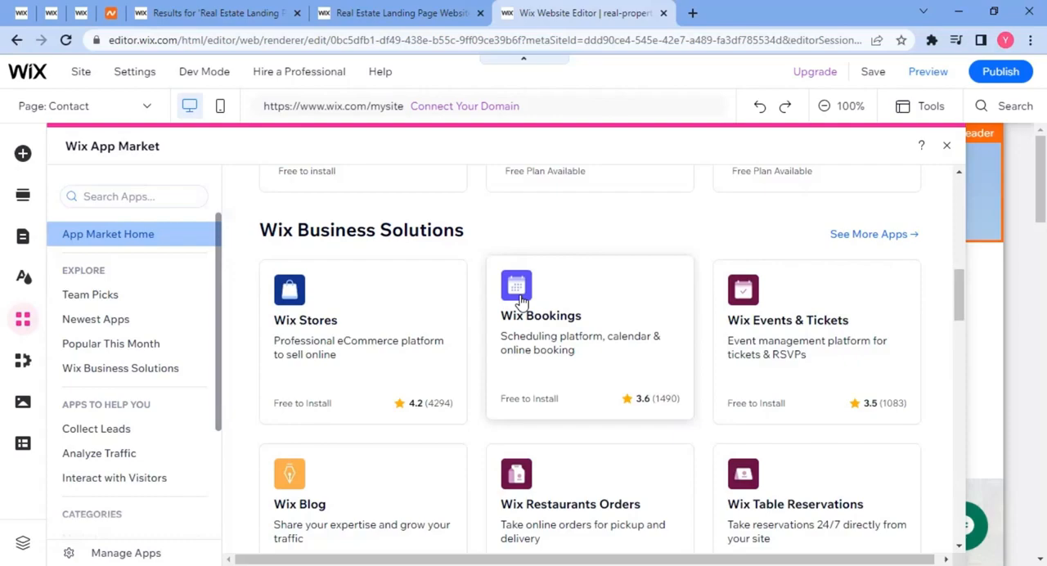
pyautogui.scroll(4, 540, 261)
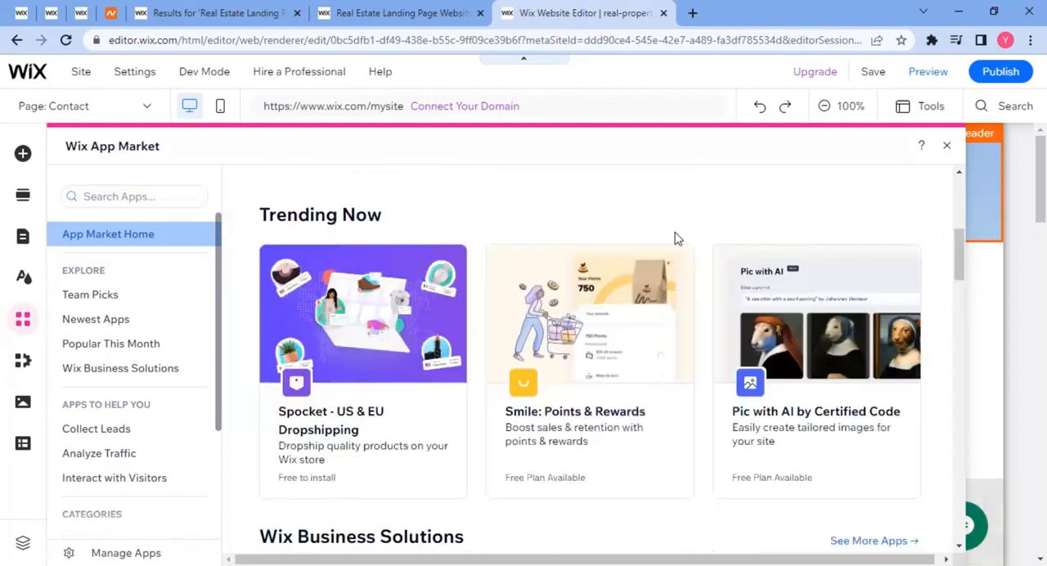
pyautogui.scroll(5, 606, 278)
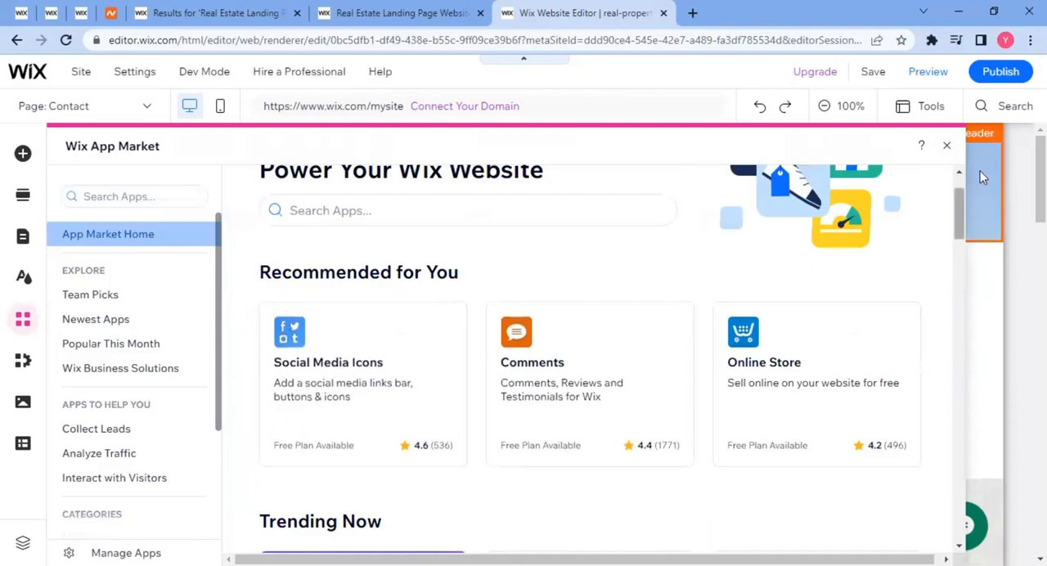
# Close the Wix App Market and review the Contact page's form, social links, opening hours and map.
pyautogui.click(949, 147)
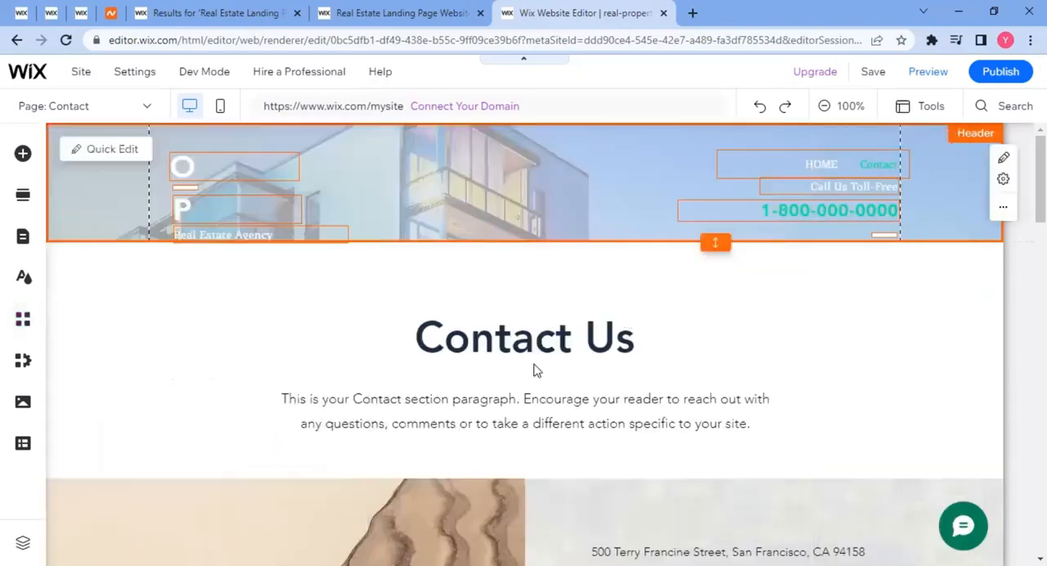
pyautogui.scroll(-6, 823, 399)
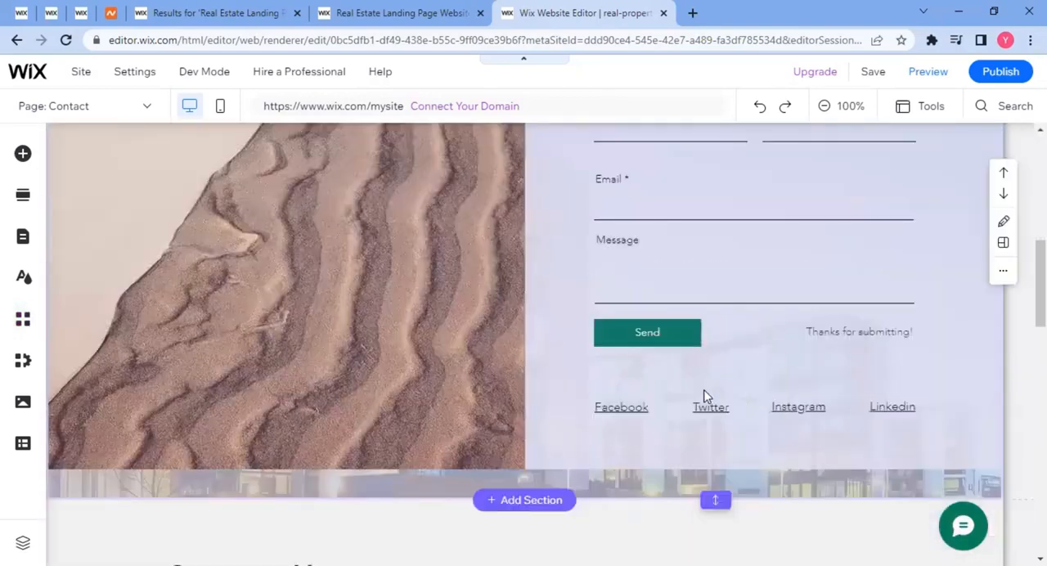
pyautogui.scroll(-3, 705, 396)
pyautogui.scroll(-1, 610, 297)
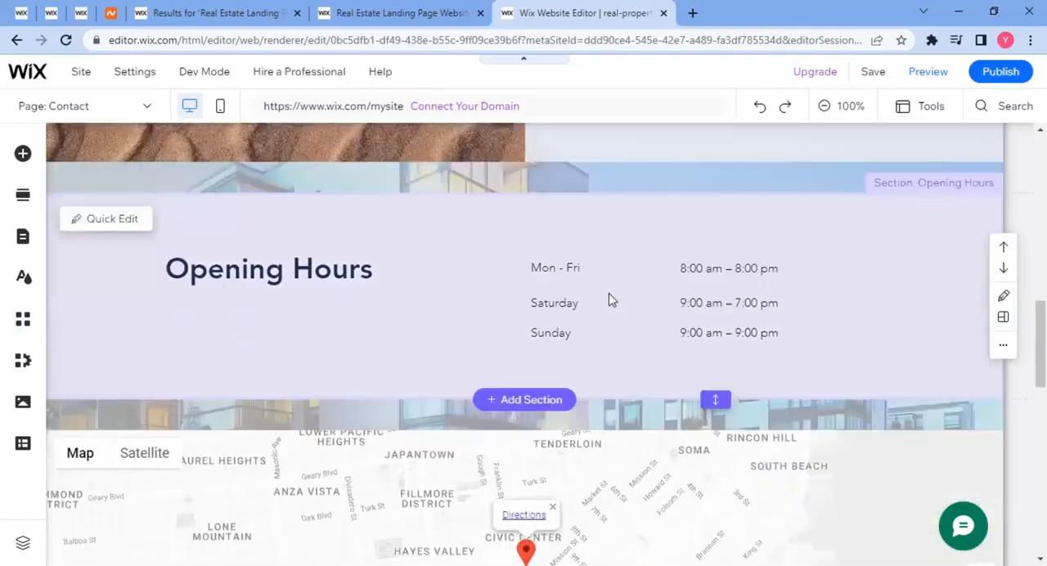
pyautogui.scroll(-6, 492, 329)
pyautogui.scroll(8, 515, 302)
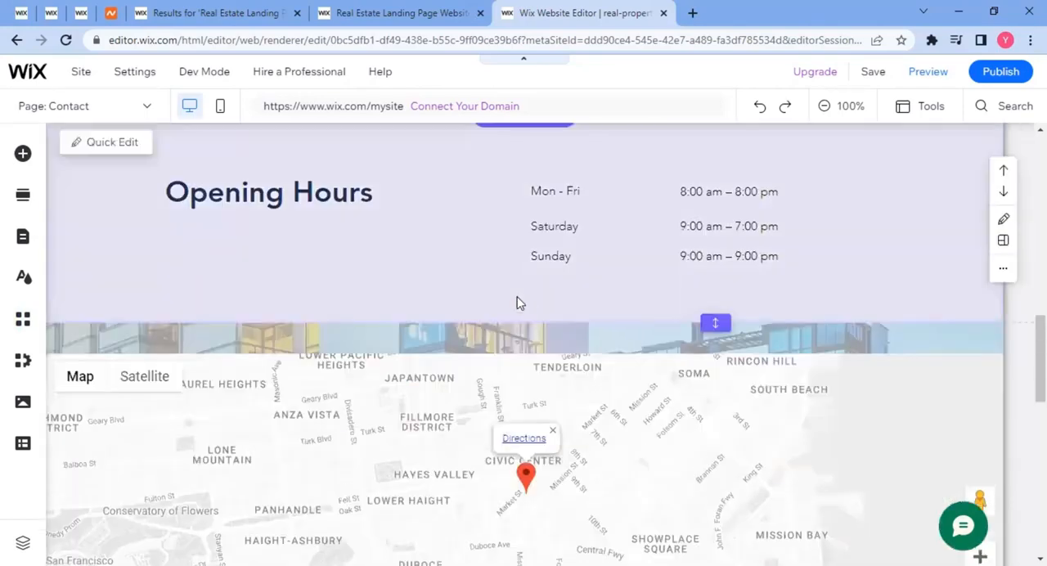
pyautogui.scroll(5, 527, 302)
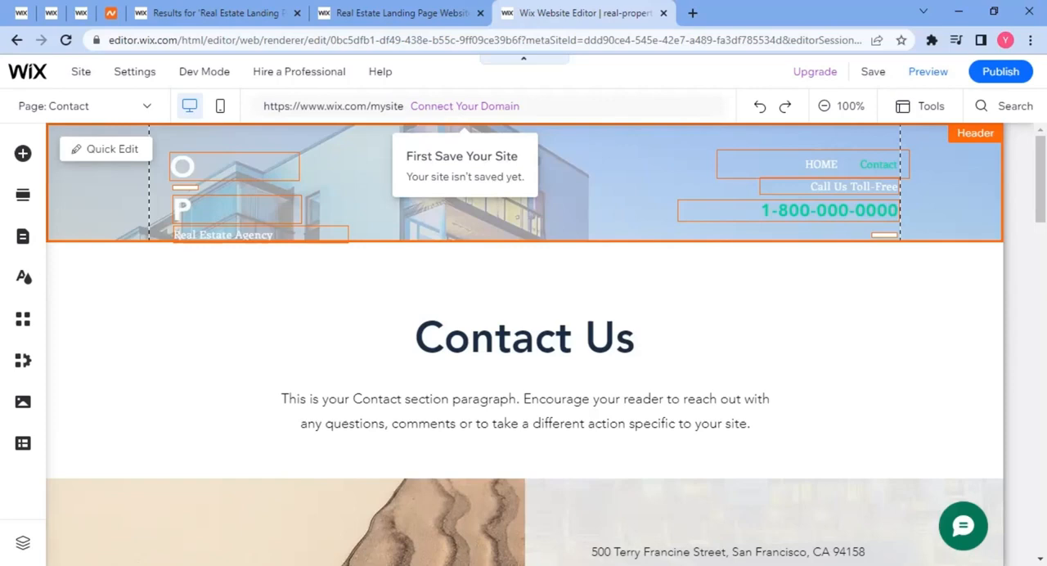
# Save the site under a free Wix.com domain with the address ending real-properties, and publish it.
pyautogui.click(1004, 74)
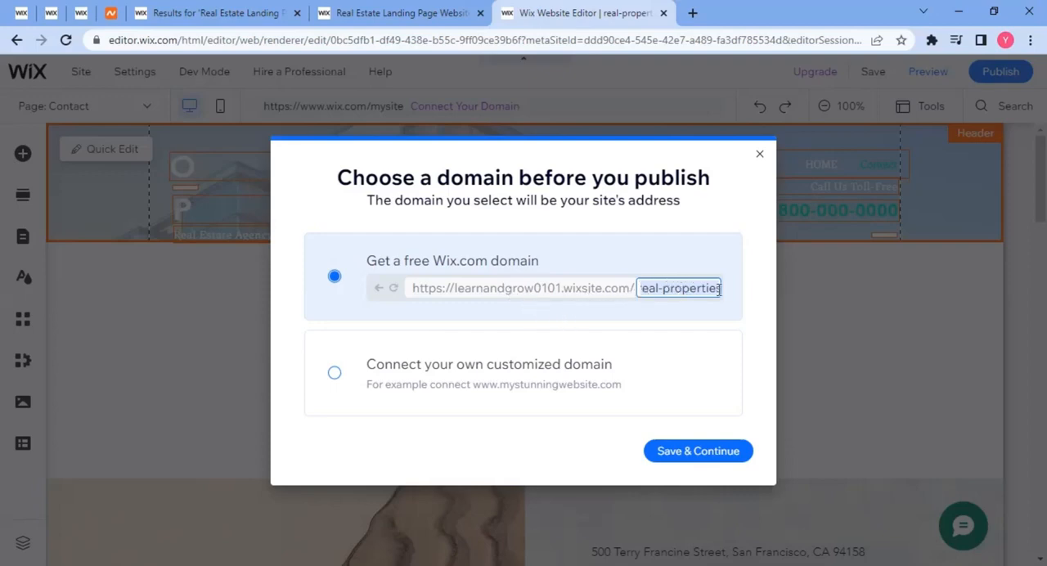
pyautogui.click(703, 466)
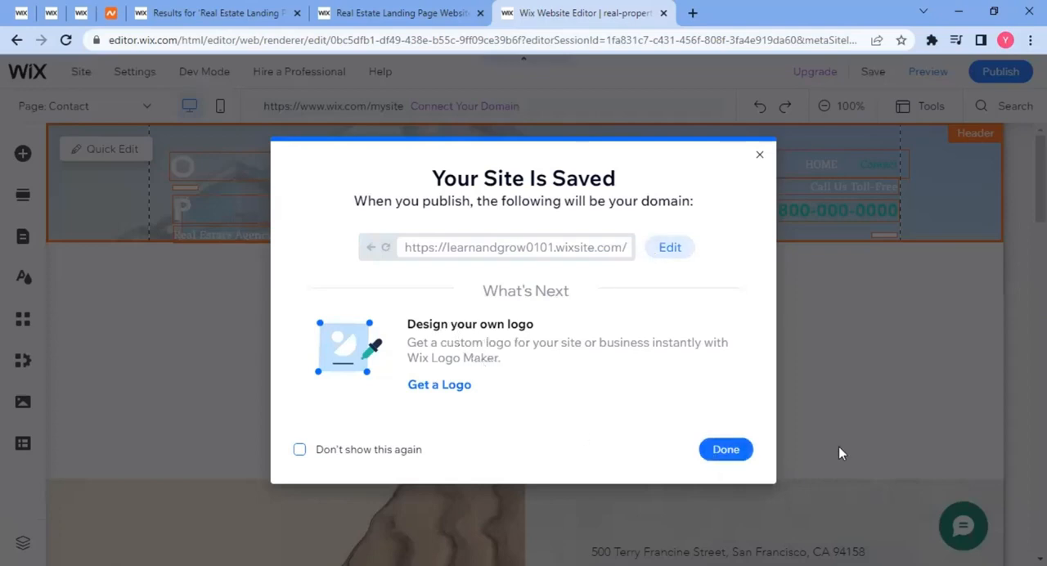
pyautogui.click(736, 450)
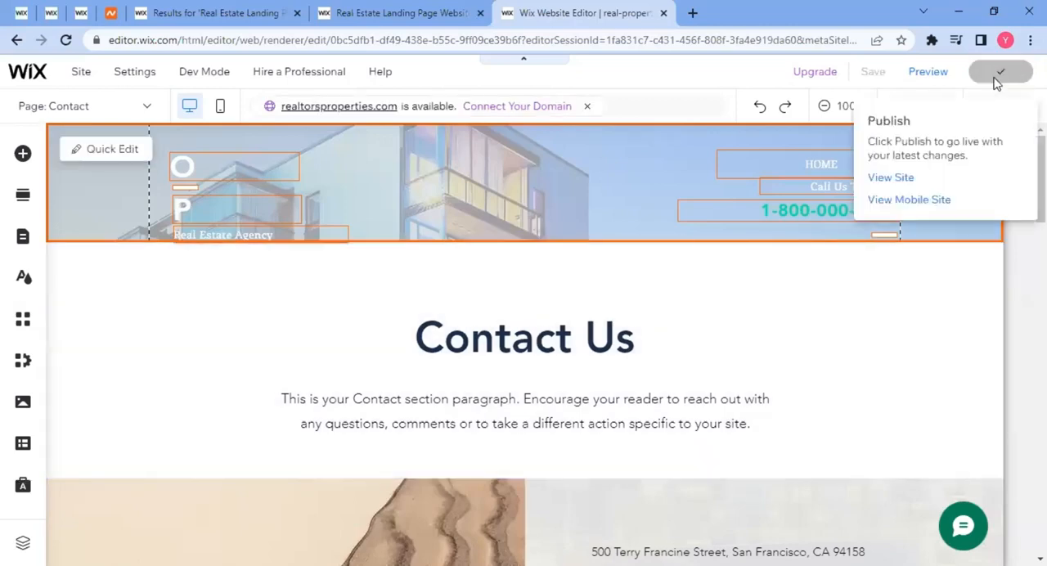
pyautogui.click(996, 79)
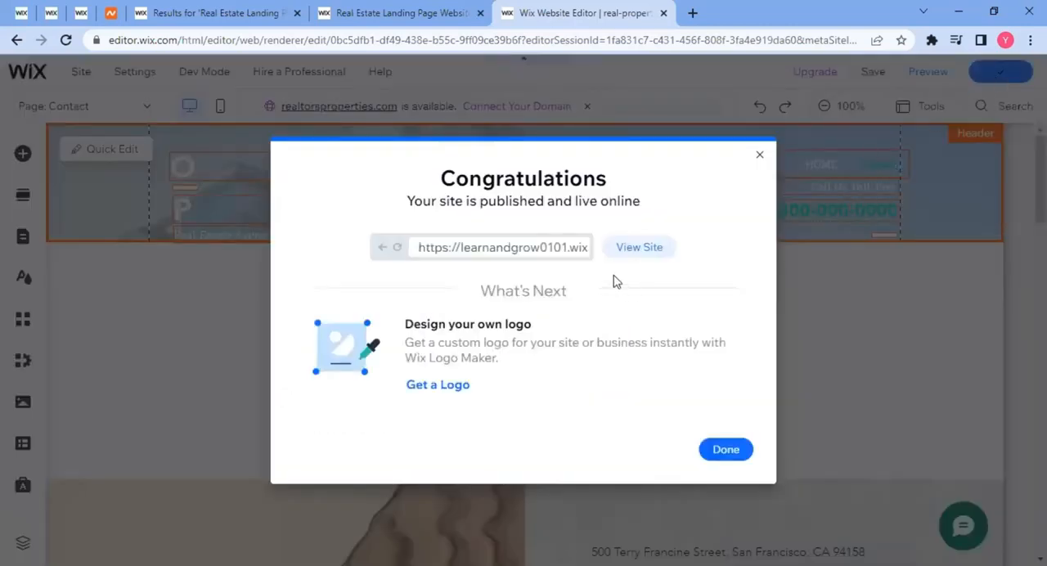
# Open the published site and examine its home page from the hero form through the gallery, services, video and contact sections.
pyautogui.click(638, 248)
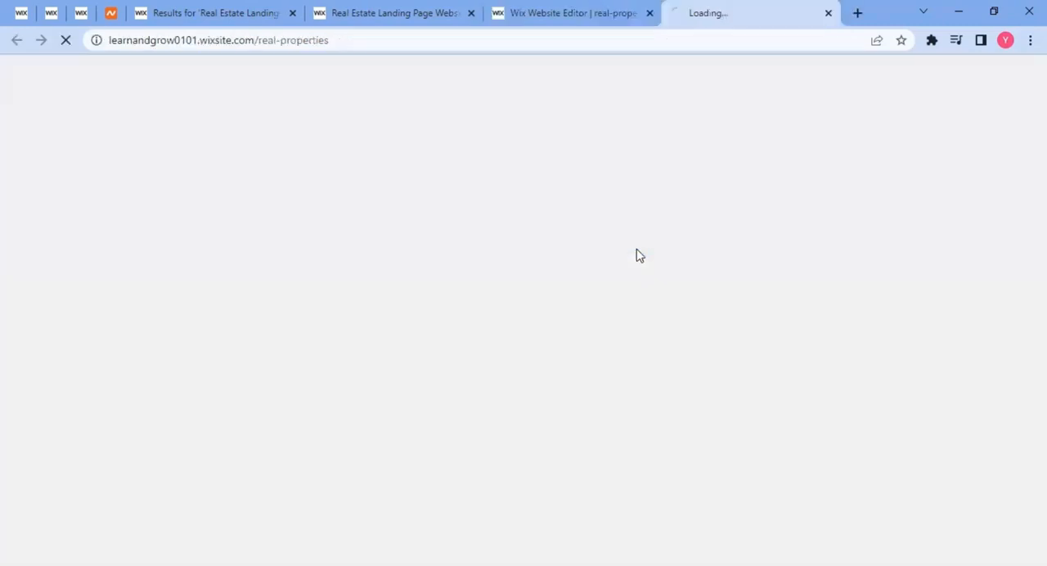
pyautogui.click(385, 42)
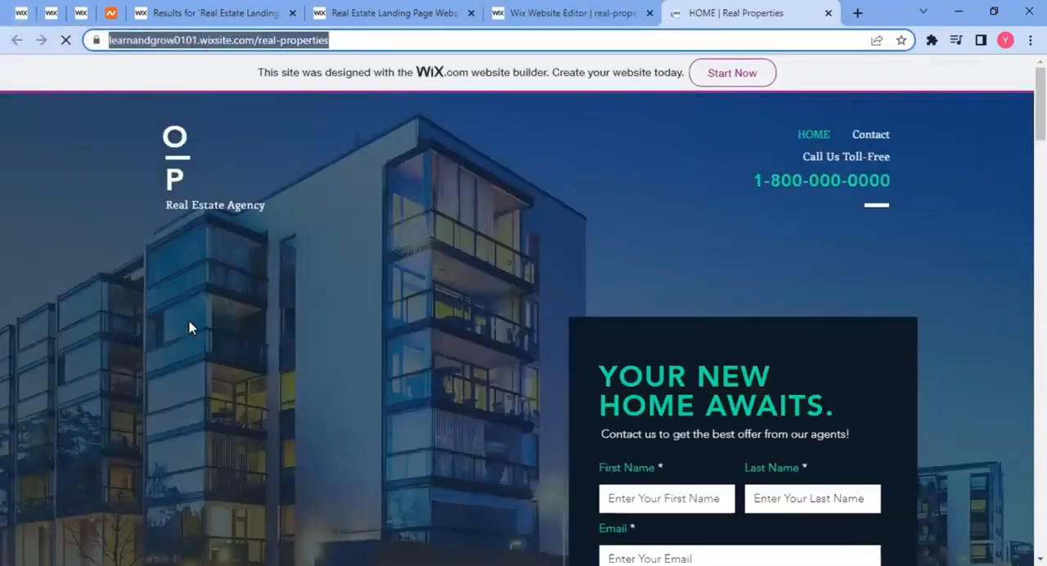
pyautogui.scroll(-3, 197, 326)
pyautogui.scroll(3, 237, 358)
pyautogui.scroll(-4, 329, 368)
pyautogui.scroll(3, 124, 335)
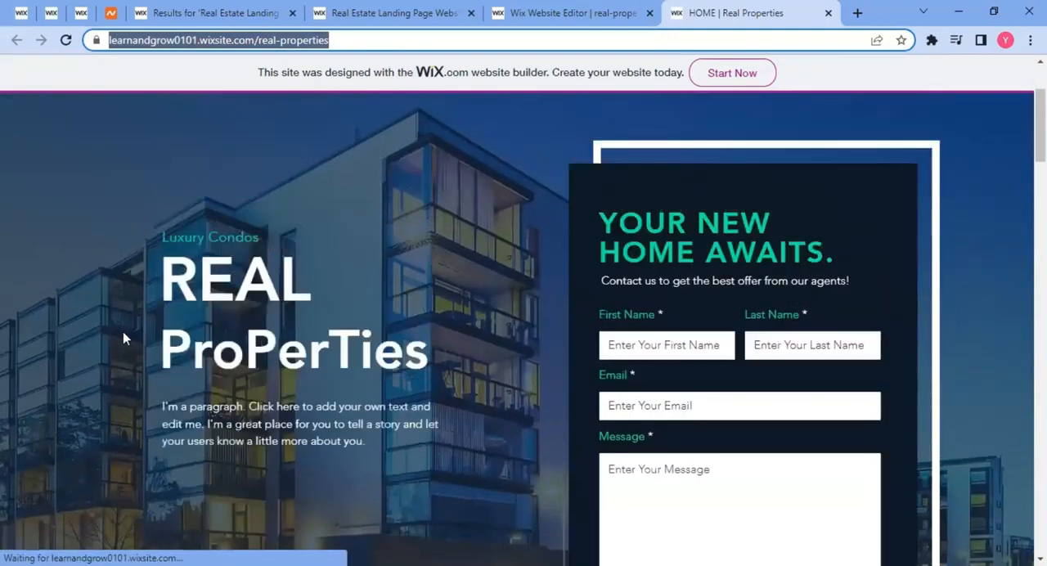
pyautogui.scroll(-10, 133, 341)
pyautogui.scroll(-10, 136, 337)
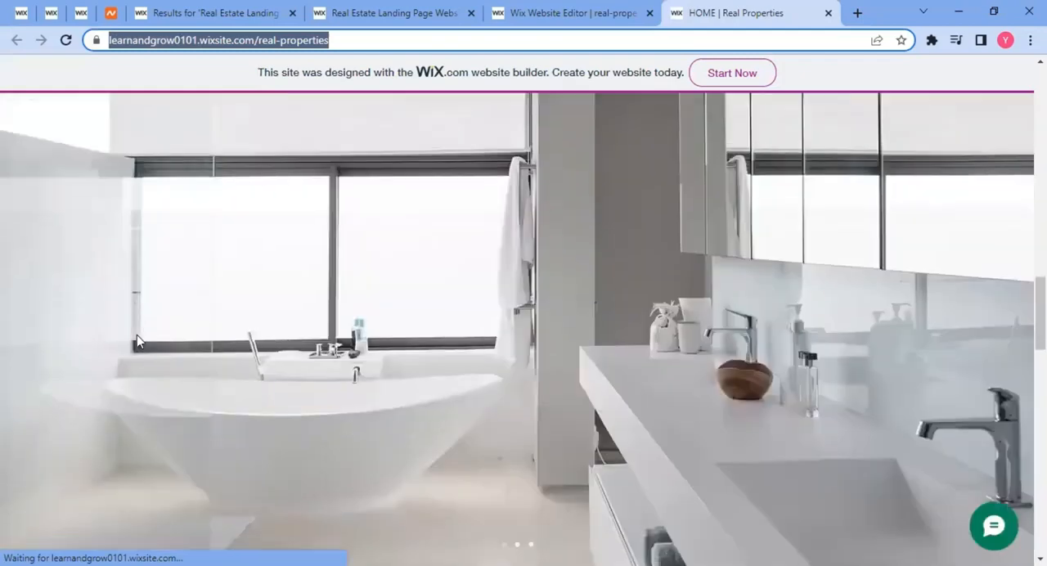
pyautogui.scroll(3, 164, 344)
pyautogui.scroll(6, 163, 344)
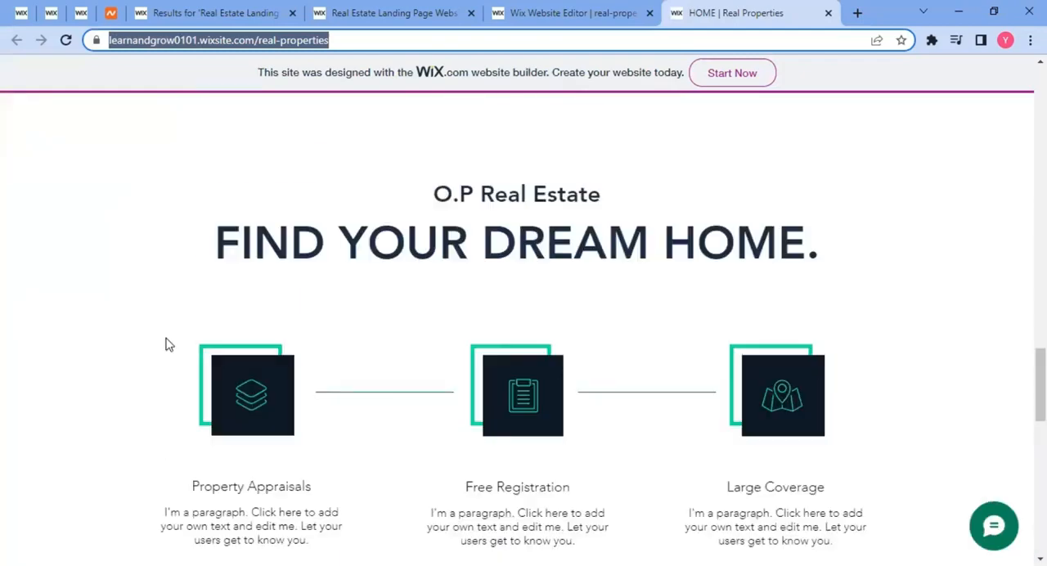
pyautogui.scroll(-6, 164, 343)
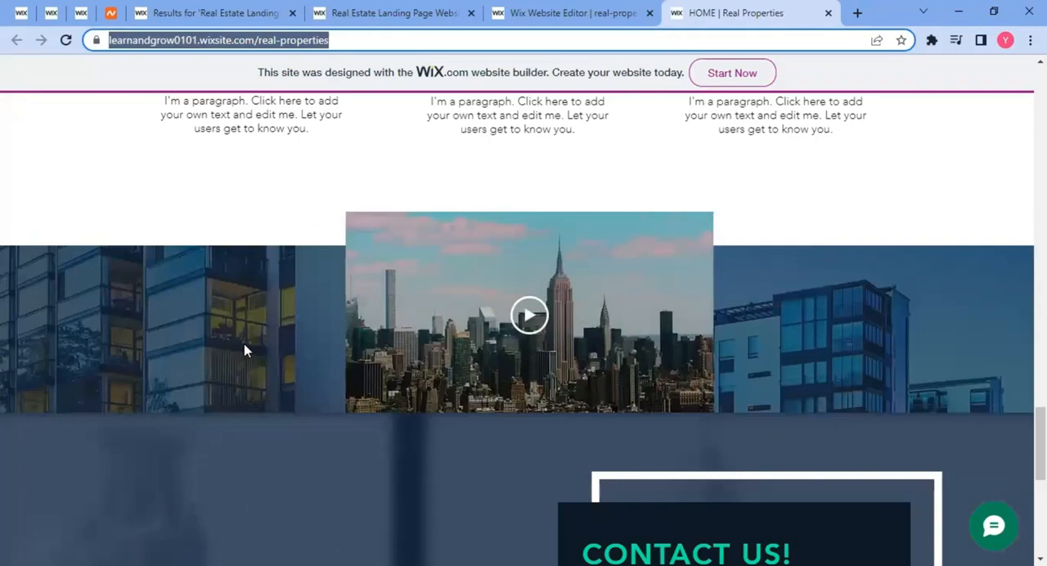
pyautogui.scroll(-6, 205, 346)
pyautogui.scroll(9, 198, 342)
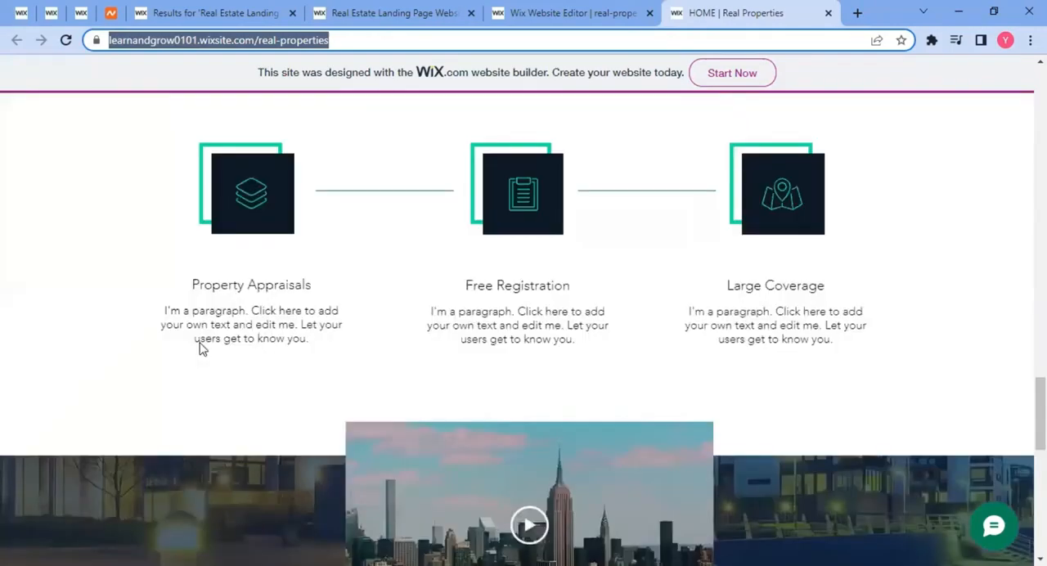
pyautogui.scroll(4, 200, 344)
pyautogui.scroll(-10, 200, 344)
pyautogui.scroll(15, 198, 347)
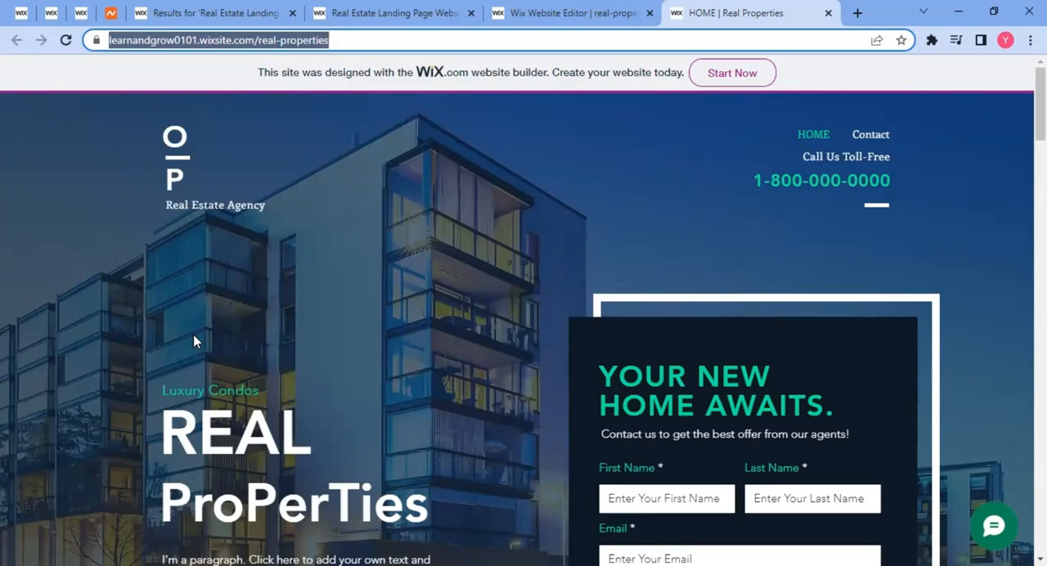
# Open the Contact page of the live site and check its contact details, form and opening hours.
pyautogui.click(870, 135)
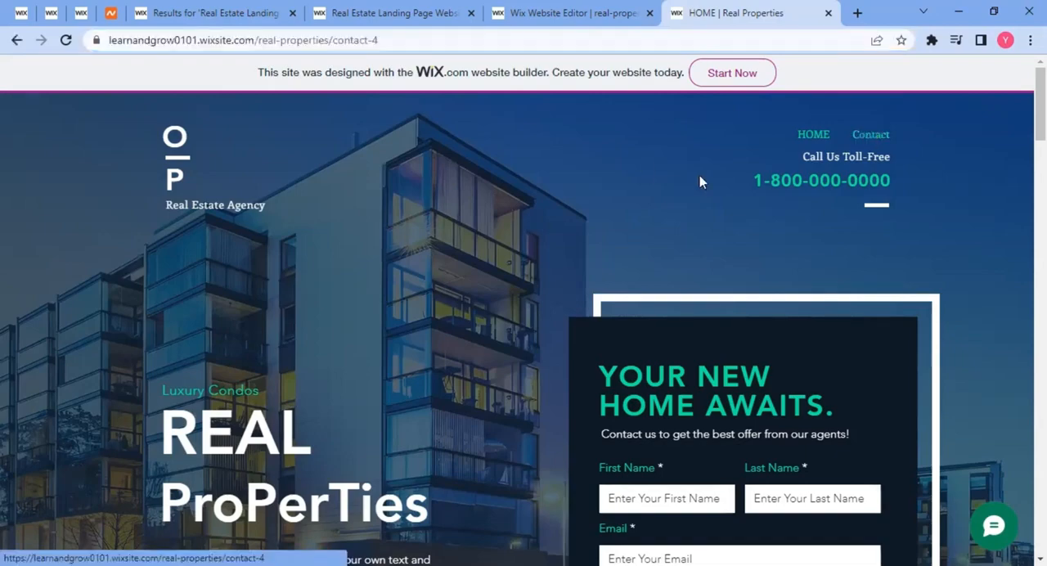
pyautogui.scroll(-10, 639, 303)
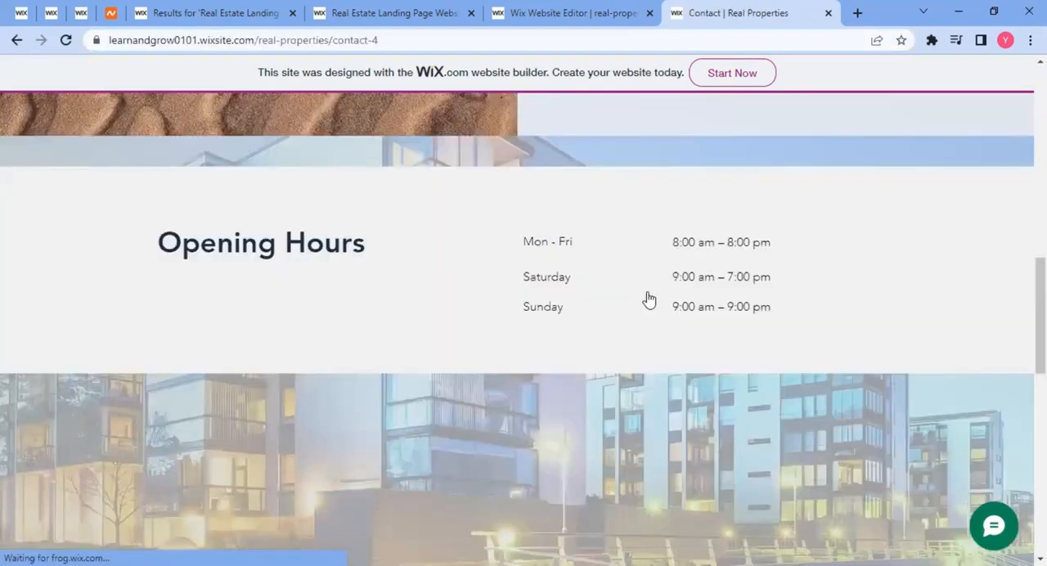
pyautogui.scroll(3, 646, 299)
pyautogui.scroll(4, 564, 299)
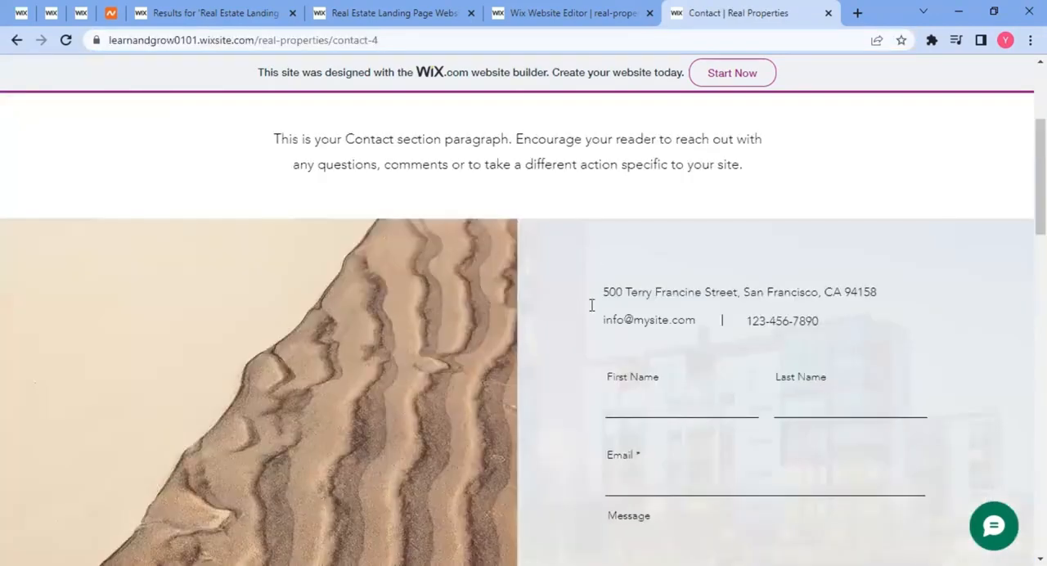
pyautogui.scroll(3, 592, 301)
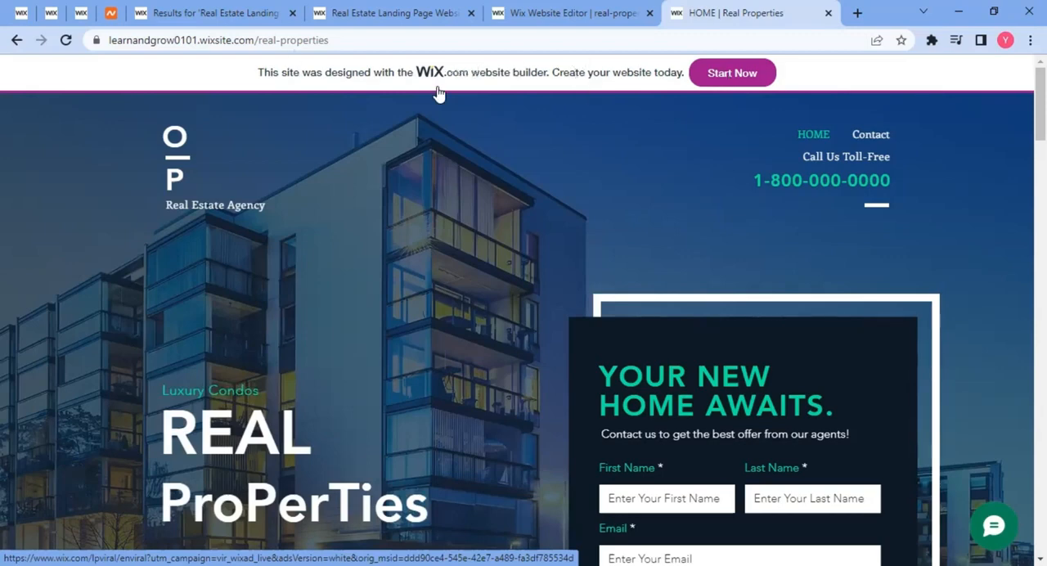
# Return to the site editor and dismiss the publish confirmation and the mobile editing prompt.
pyautogui.click(556, 14)
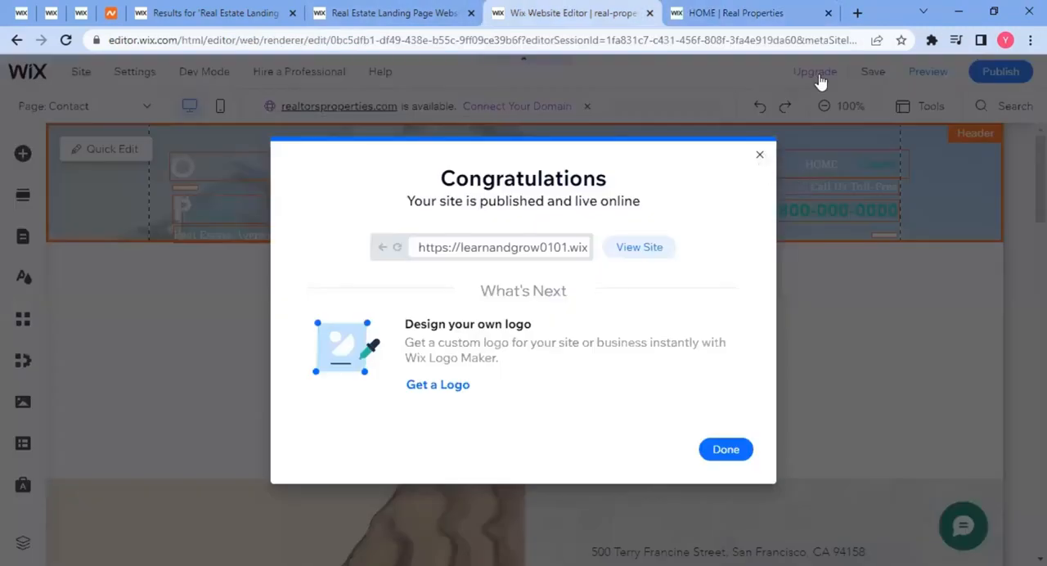
pyautogui.click(759, 156)
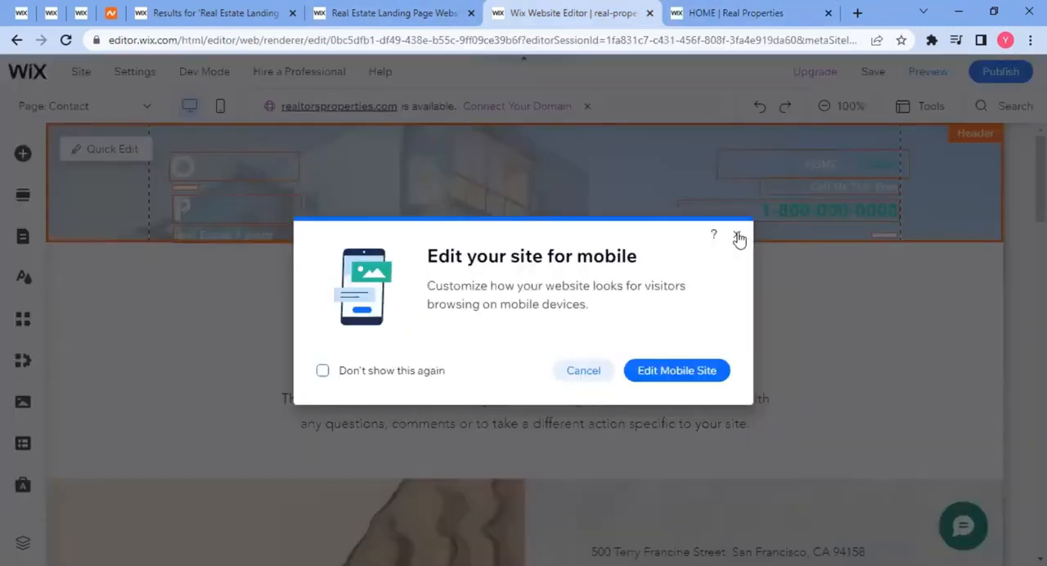
pyautogui.click(738, 235)
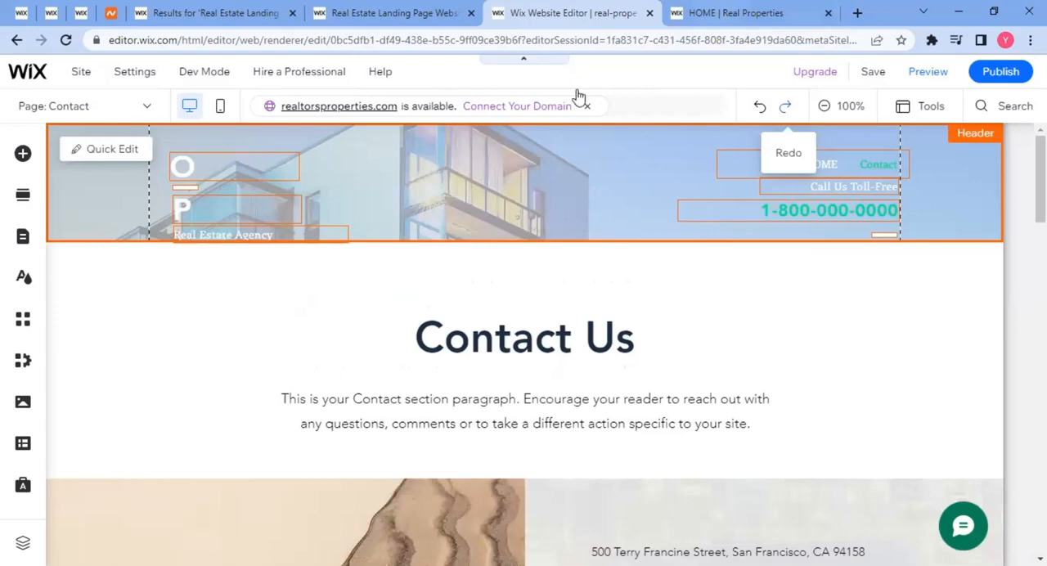
# On the live site's Contact page, fill in the form with the saved contact's first name, last name and e-mail, and send it.
pyautogui.hotkey('ctrl', 'Tab')
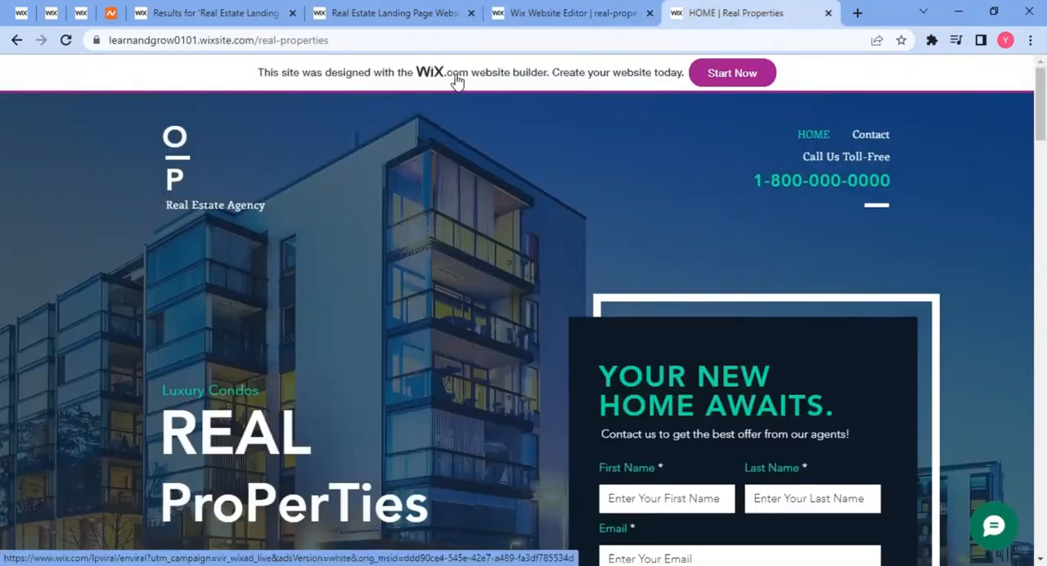
pyautogui.click(871, 135)
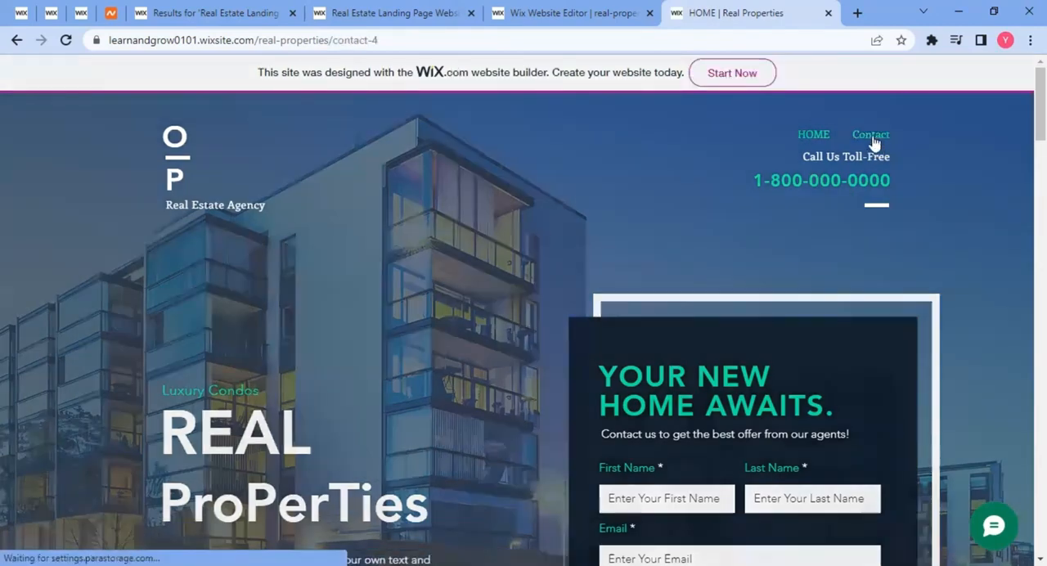
pyautogui.scroll(-5, 393, 306)
pyautogui.scroll(-1, 394, 302)
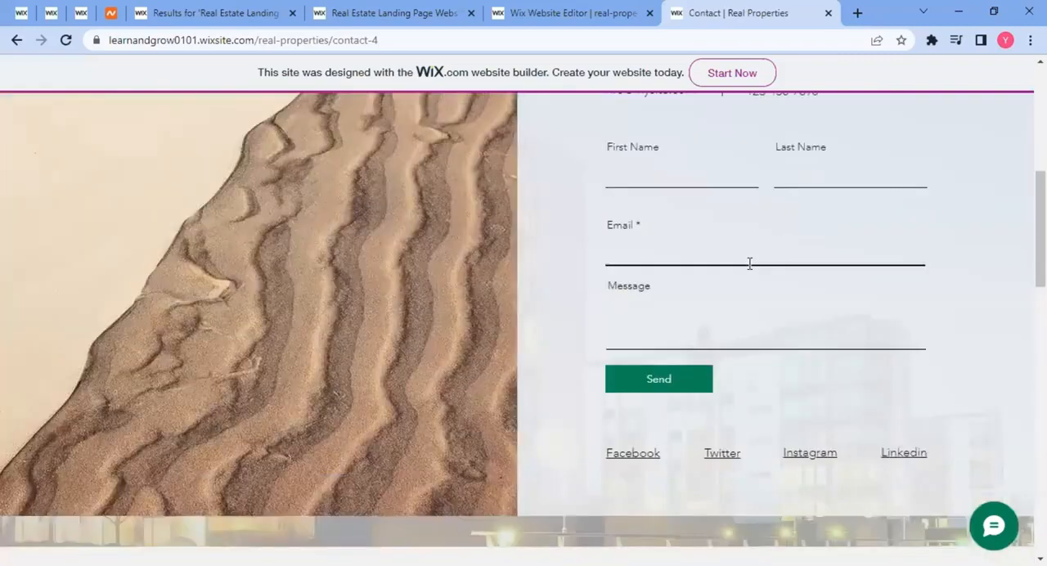
pyautogui.scroll(2, 662, 295)
pyautogui.click(651, 324)
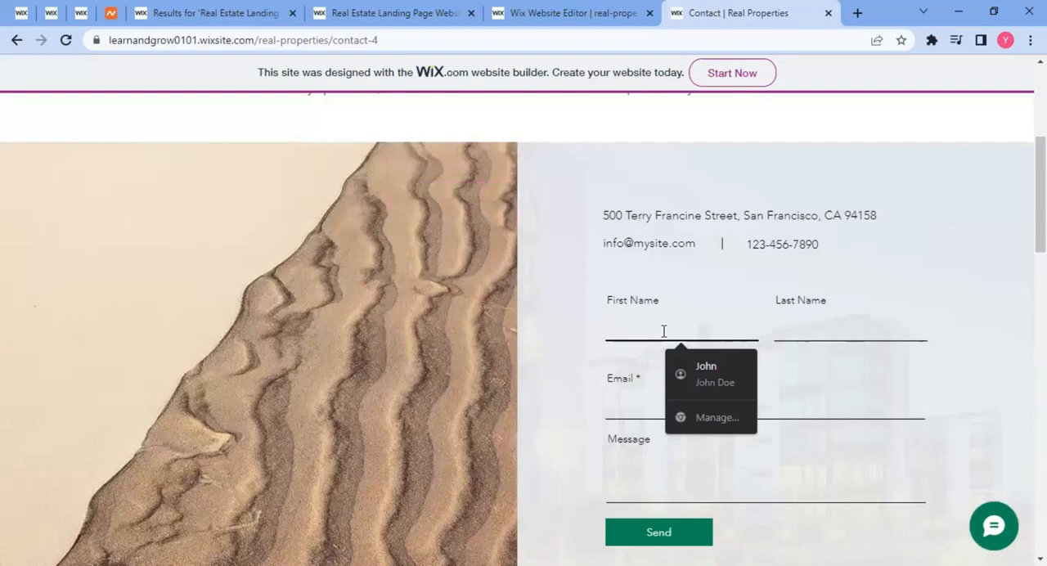
pyautogui.click(719, 382)
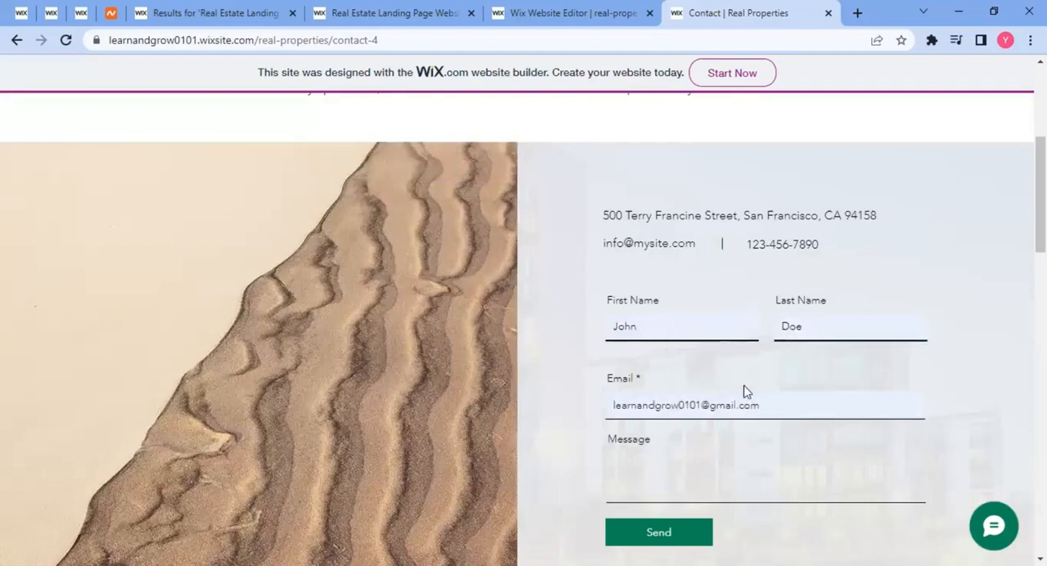
pyautogui.scroll(-2, 695, 418)
pyautogui.click(671, 339)
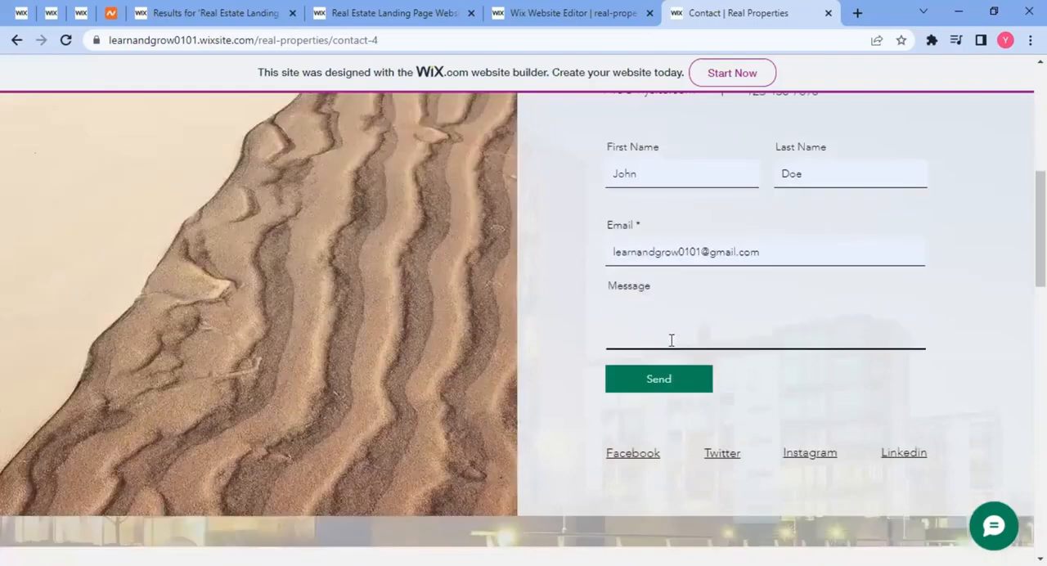
pyautogui.click(648, 379)
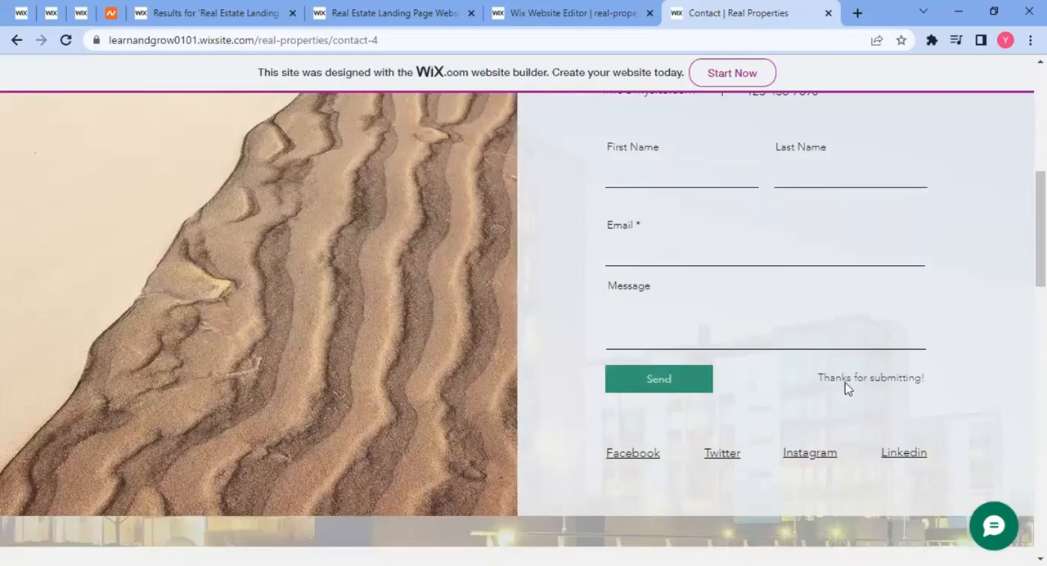
pyautogui.moveTo(831, 381); pyautogui.dragTo(989, 427)
pyautogui.click(977, 414)
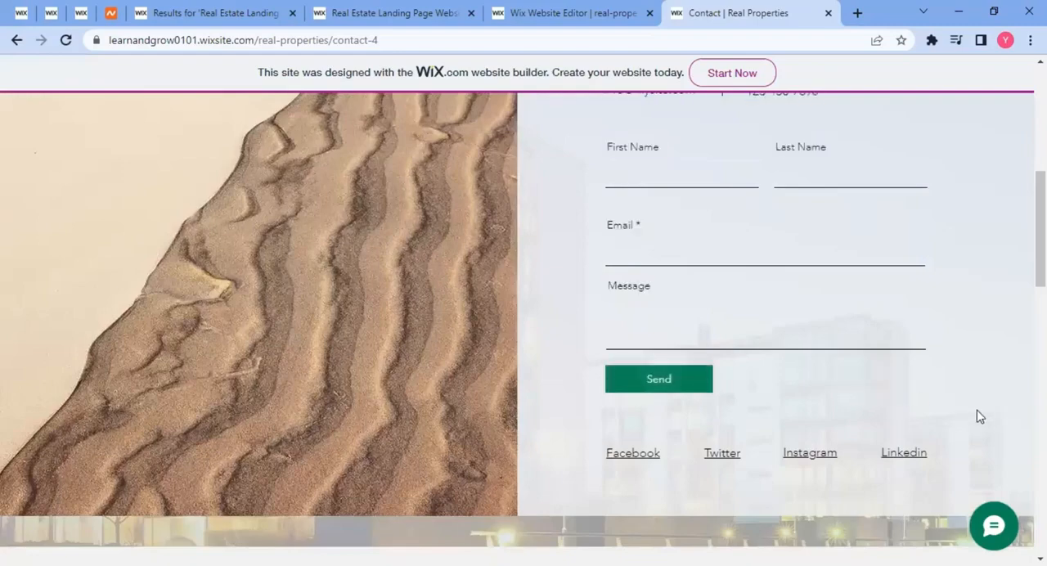
pyautogui.scroll(1, 648, 224)
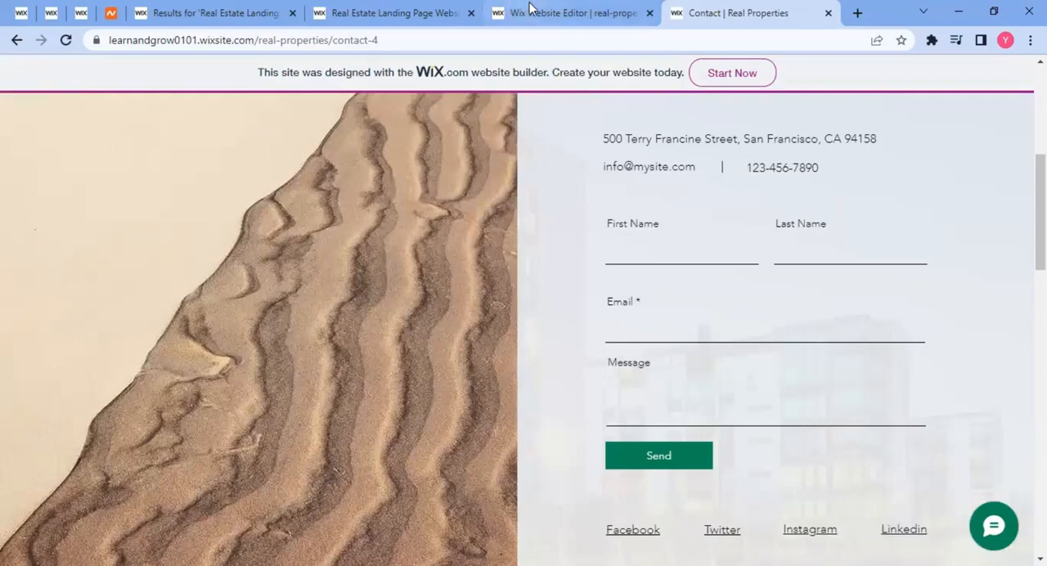
# Return to the site editor and open the Real Properties site's dashboard from there.
pyautogui.click(530, 12)
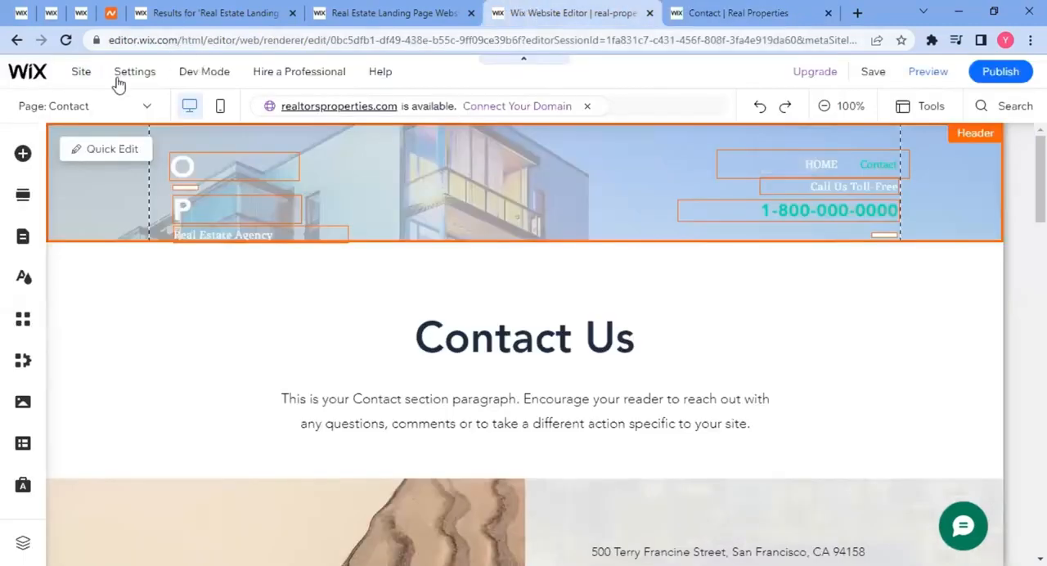
pyautogui.moveTo(42, 78)
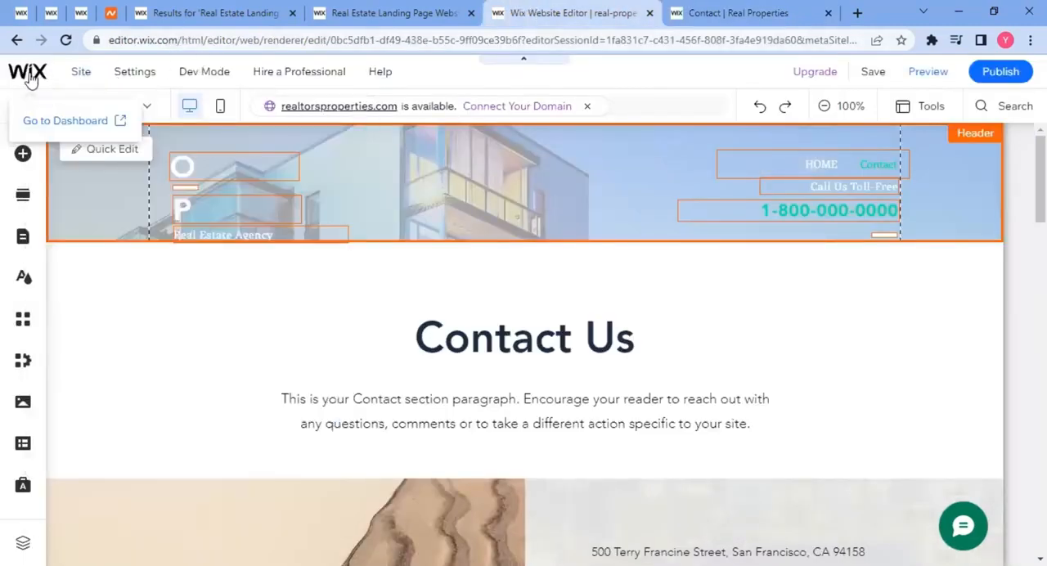
pyautogui.click(44, 125)
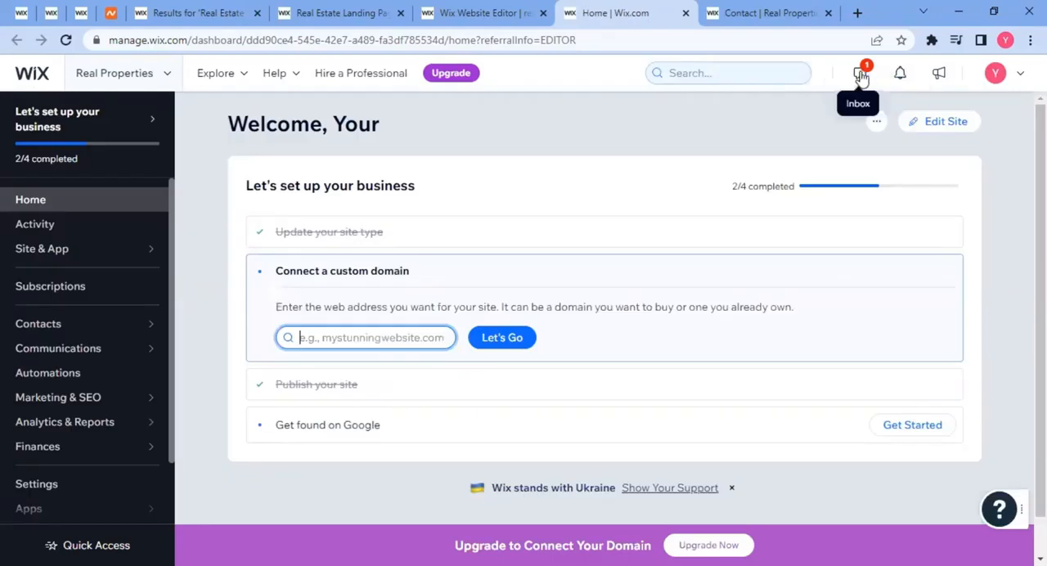
# Open the new Contacts 4 form submission in the dashboard's Inbox and read through its submitted fields.
pyautogui.click(861, 75)
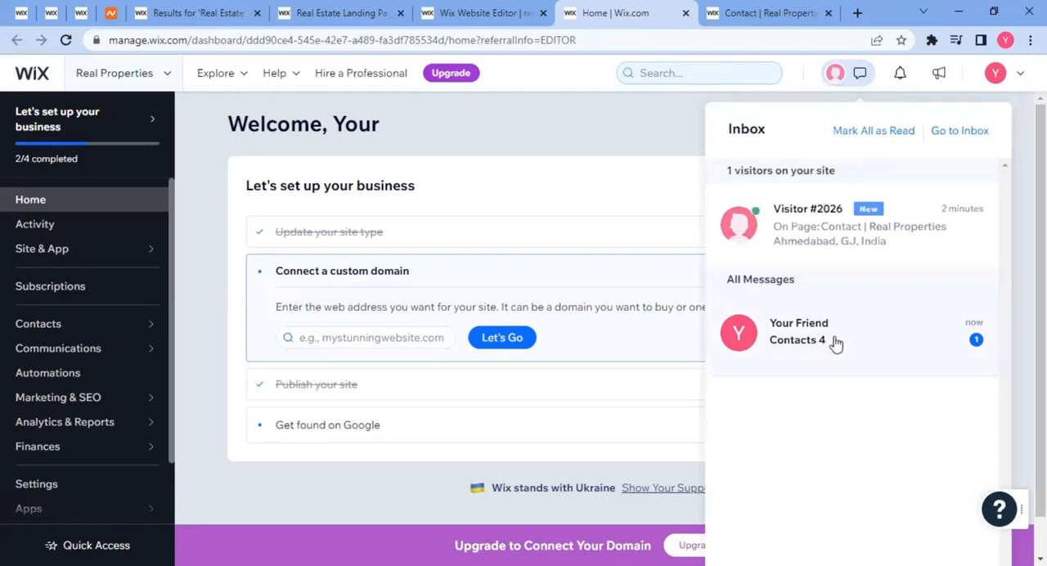
pyautogui.click(835, 342)
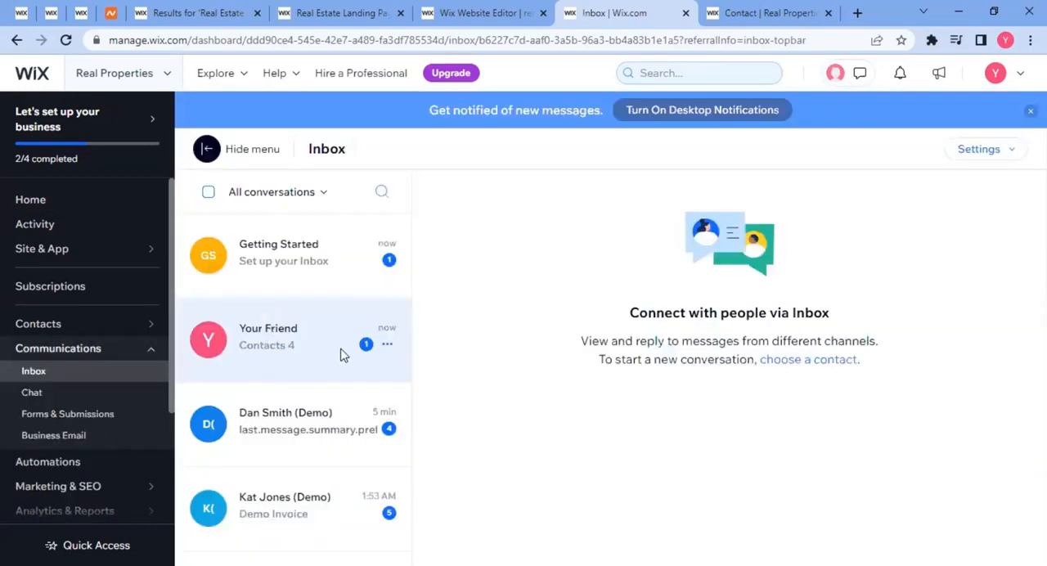
pyautogui.click(339, 355)
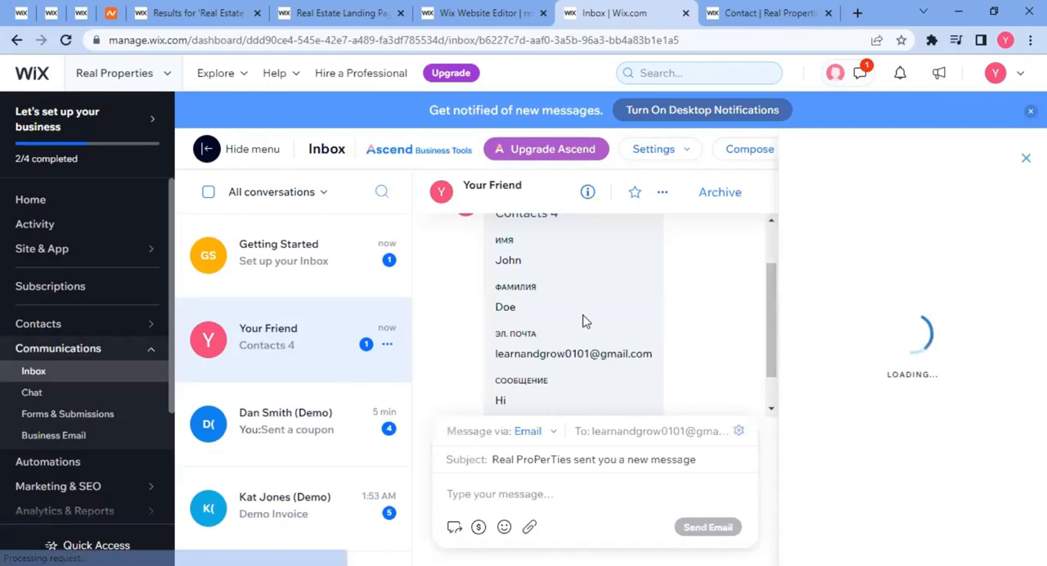
pyautogui.scroll(1, 511, 343)
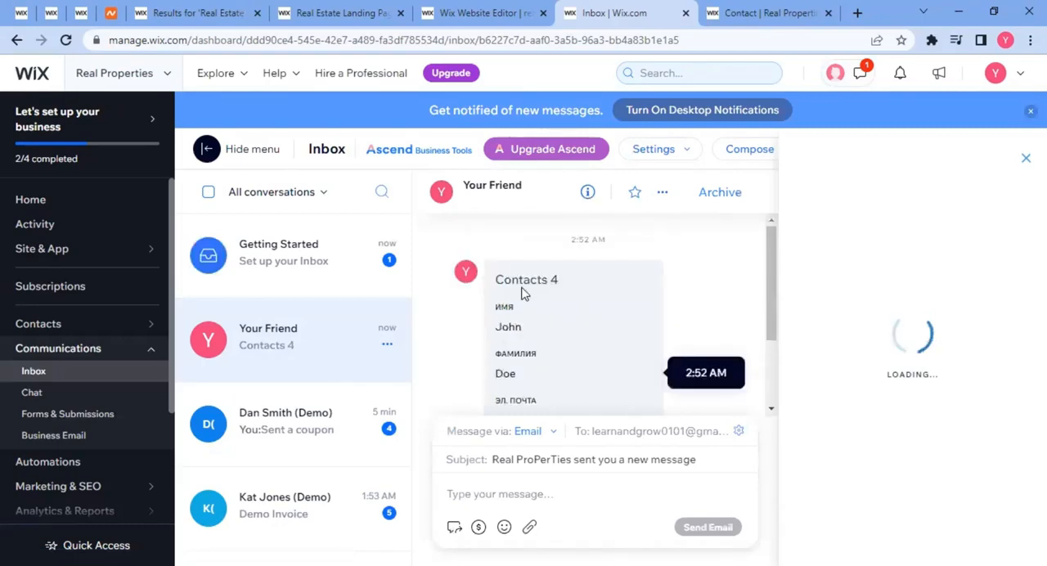
pyautogui.scroll(-2, 523, 293)
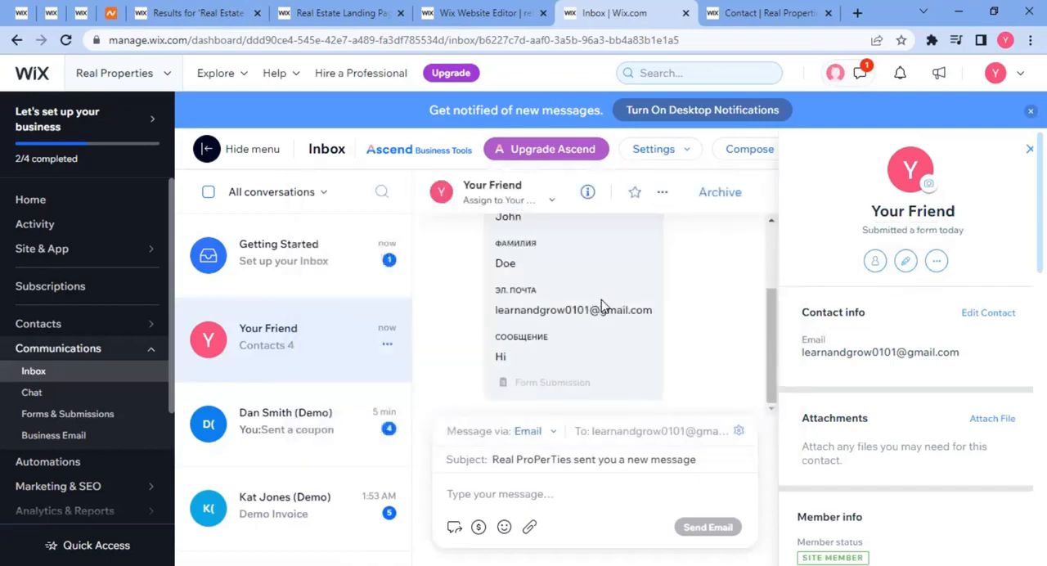
# Review the open Namecheap, My Sites, template results, Royal Oaks template, live Contact, Inbox and Wix home pages.
pyautogui.click(114, 12)
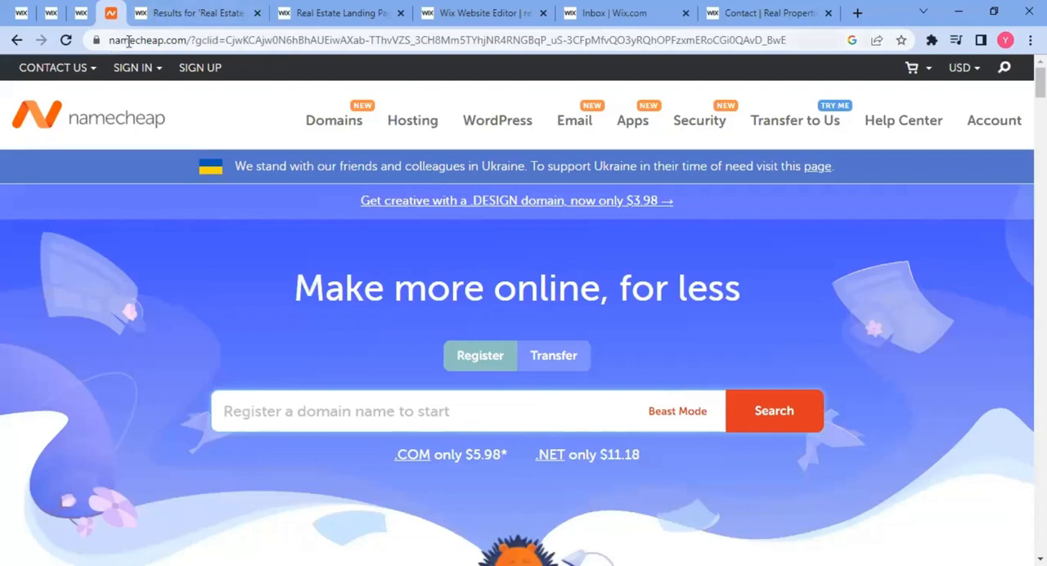
pyautogui.moveTo(123, 40); pyautogui.dragTo(184, 42)
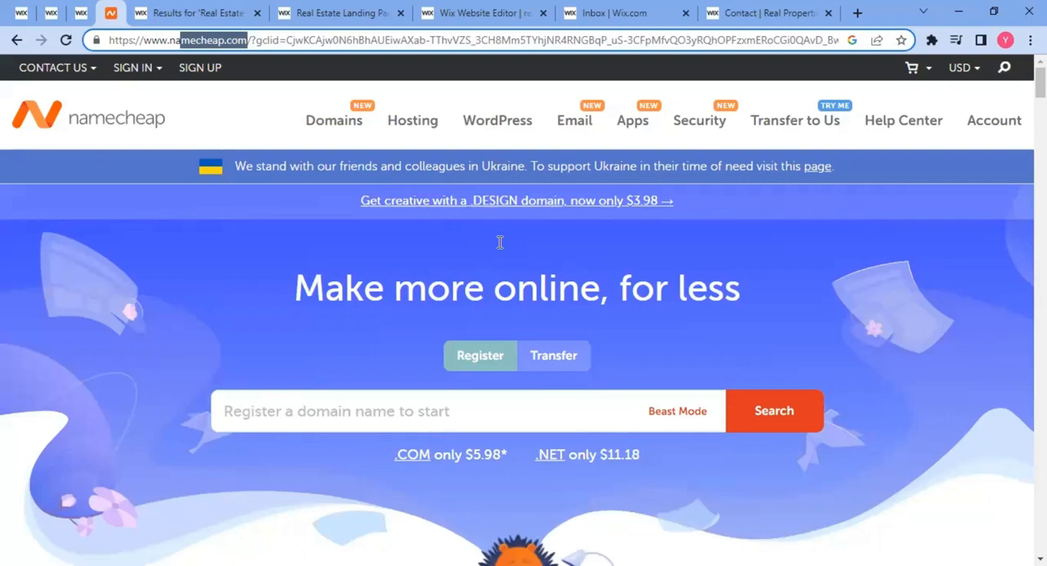
pyautogui.click(82, 11)
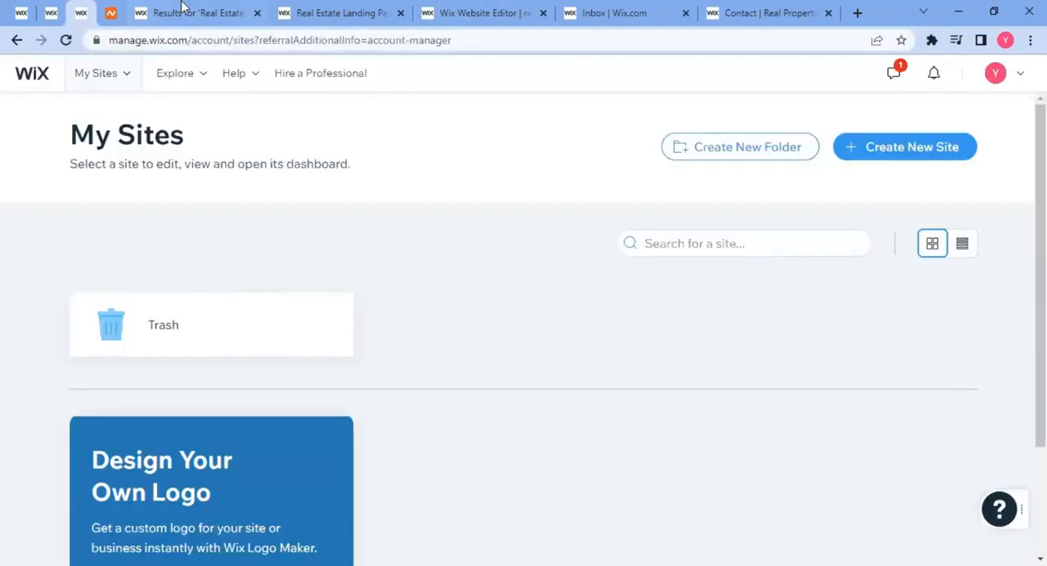
pyautogui.click(189, 13)
pyautogui.click(335, 14)
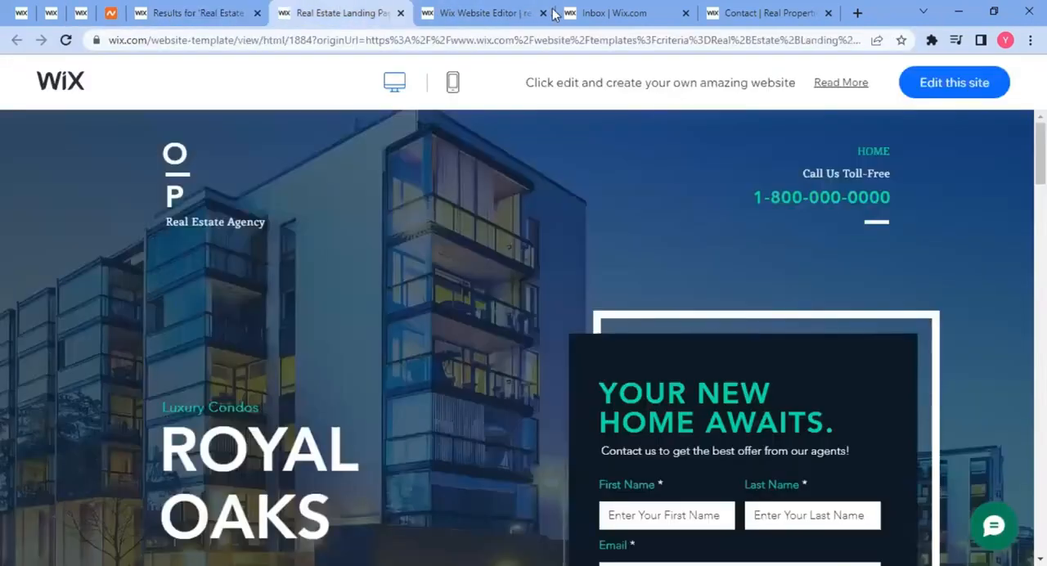
pyautogui.click(740, 12)
pyautogui.click(655, 11)
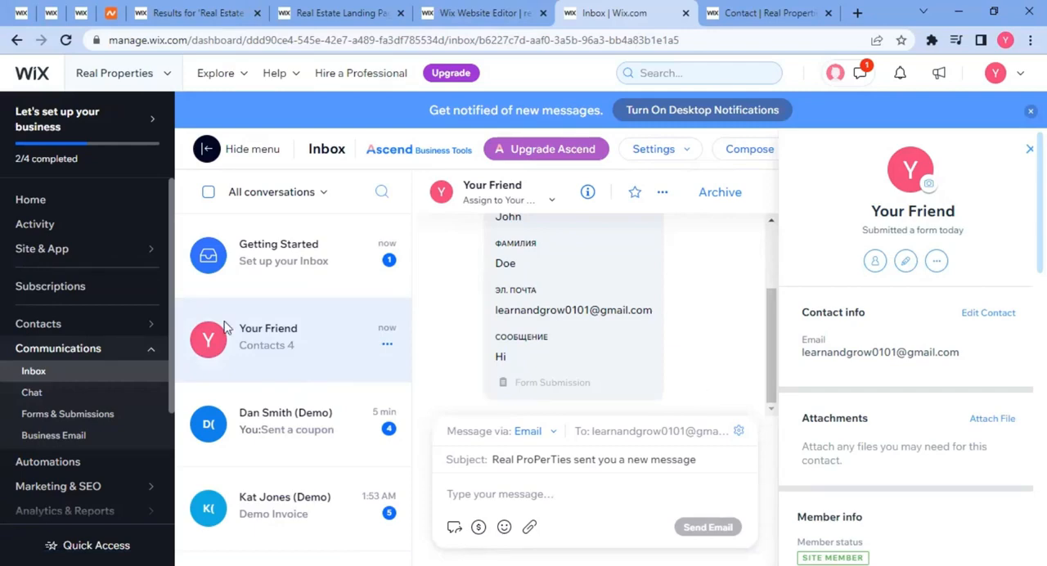
pyautogui.click(21, 11)
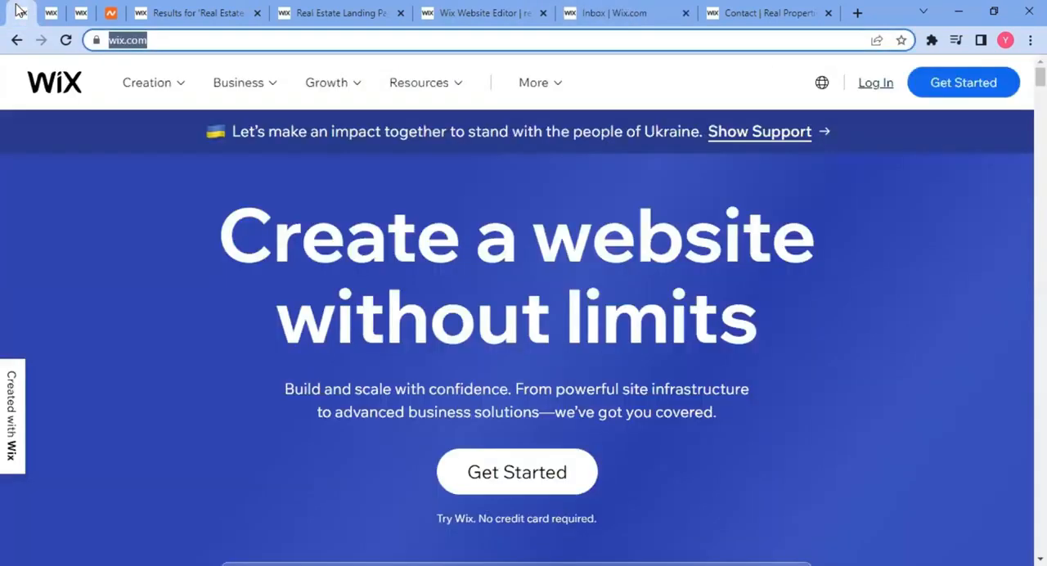